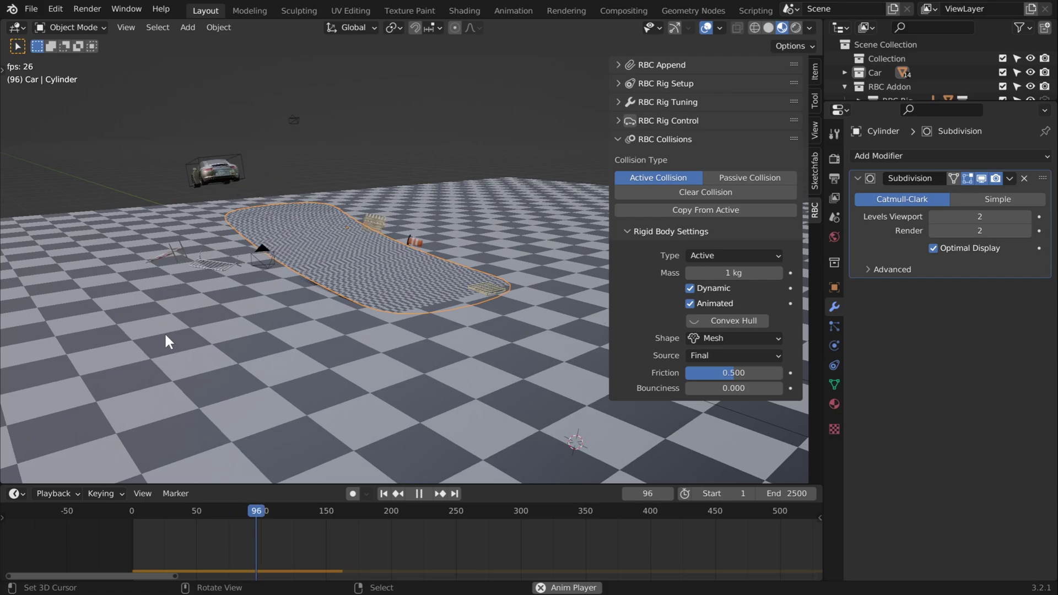
{"action": "key", "text": "shift+Left"}
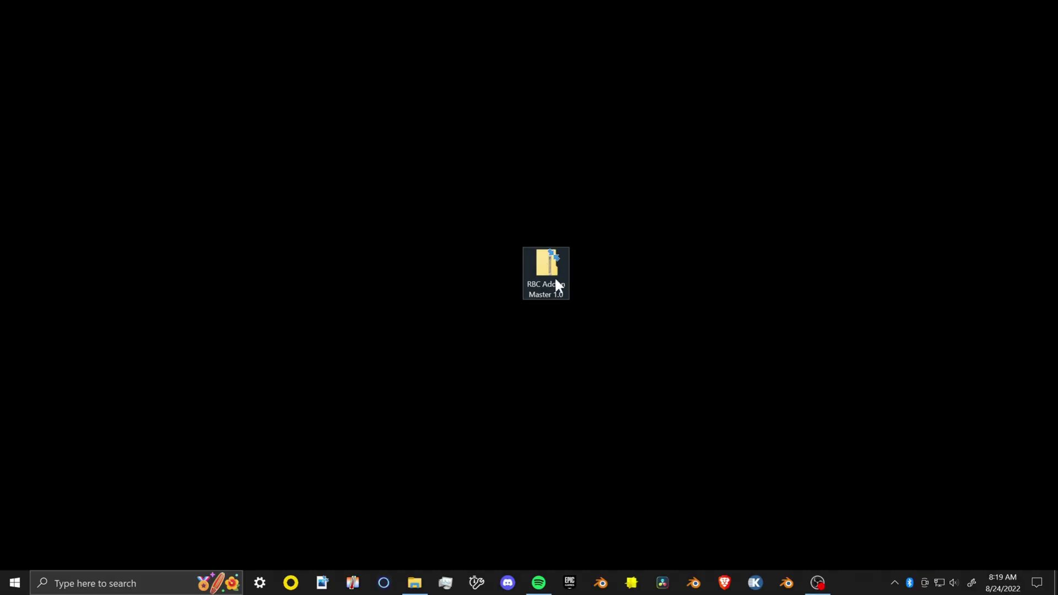
Extract the RBC Addon Master 1.0 archive on the desktop and check the folder's contents.
{"action": "right_click", "coordinate": [553, 276]}
{"action": "left_click", "coordinate": [586, 292]}
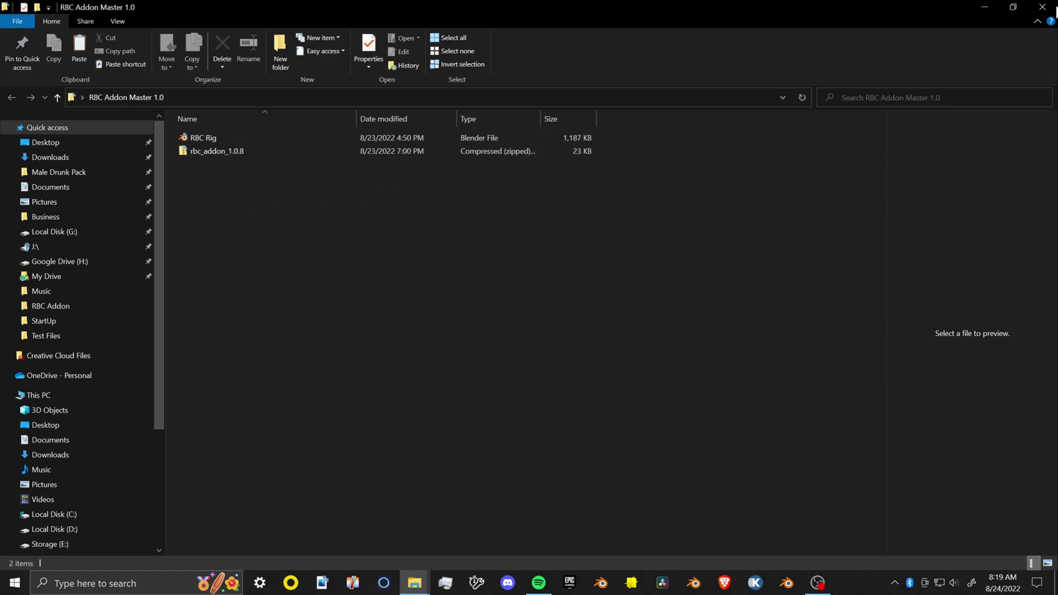
{"action": "left_click", "coordinate": [1042, 7]}
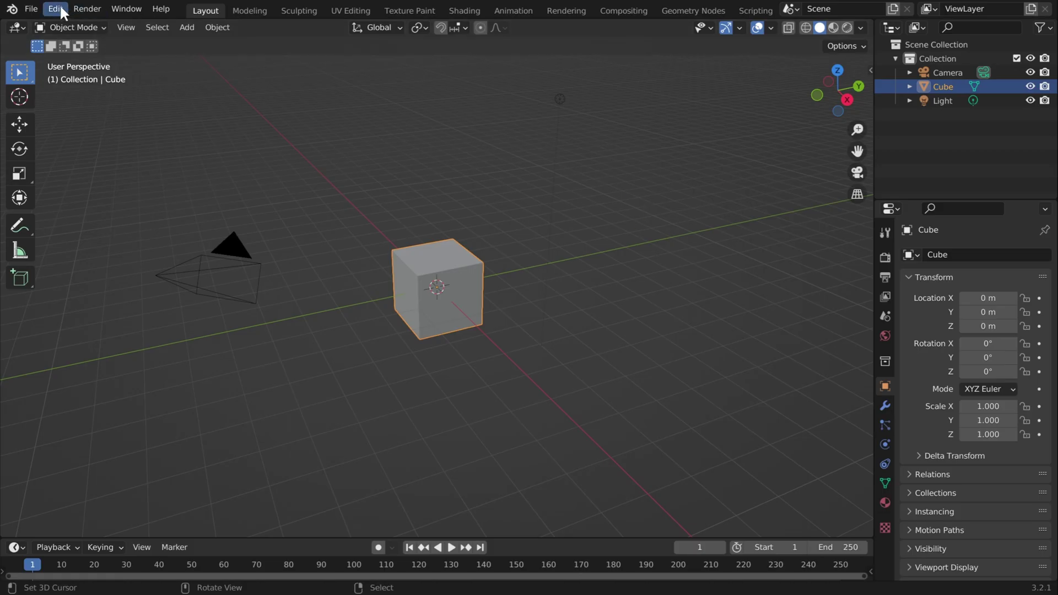
Install rbc_addon_1.0.8.zip as an add-on in Blender, enable RBC Addon and expand its details.
{"action": "left_click", "coordinate": [56, 9]}
{"action": "left_click", "coordinate": [88, 218]}
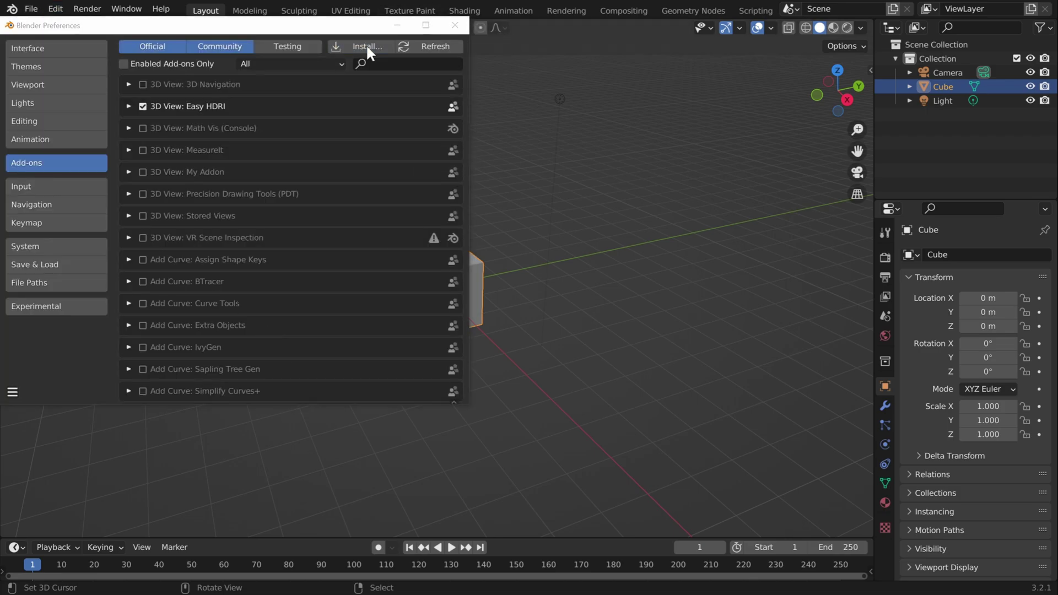
{"action": "left_click", "coordinate": [366, 47]}
{"action": "key", "text": "Return"}
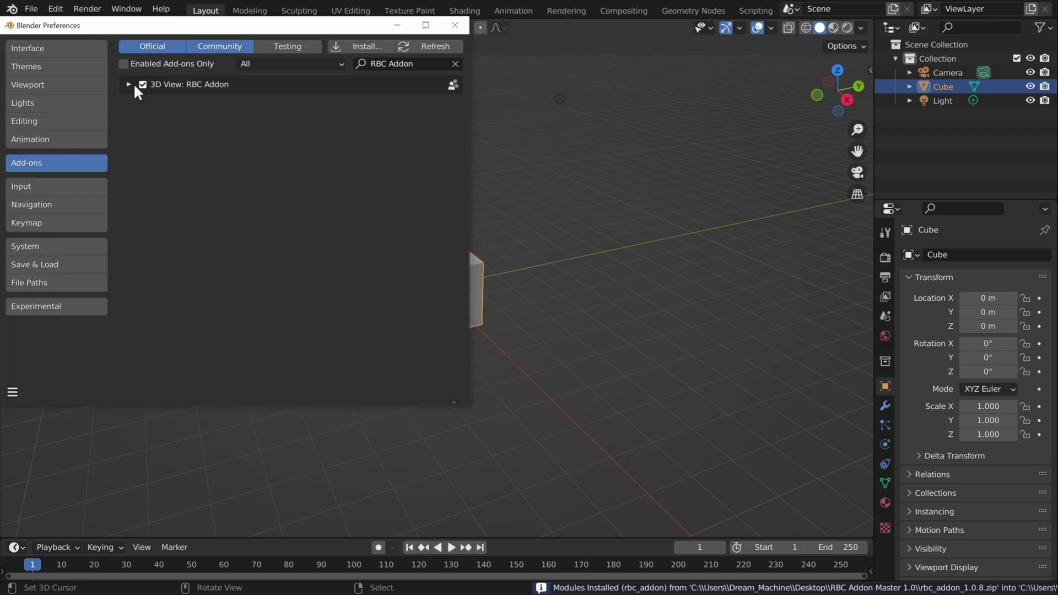
{"action": "left_click", "coordinate": [128, 84]}
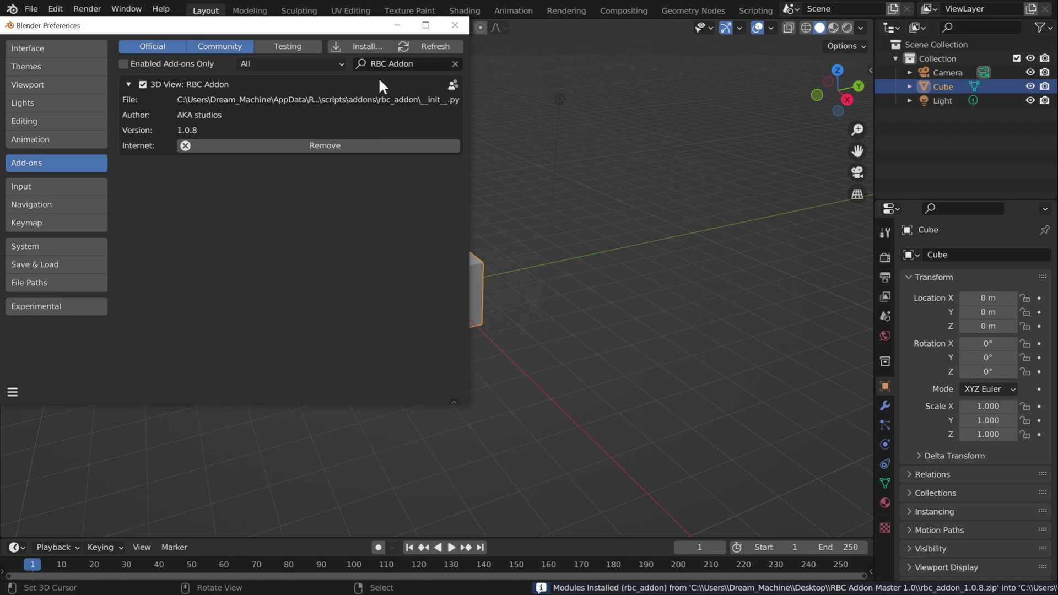
Review the Interface and Experimental preferences.
{"action": "left_click", "coordinate": [44, 56]}
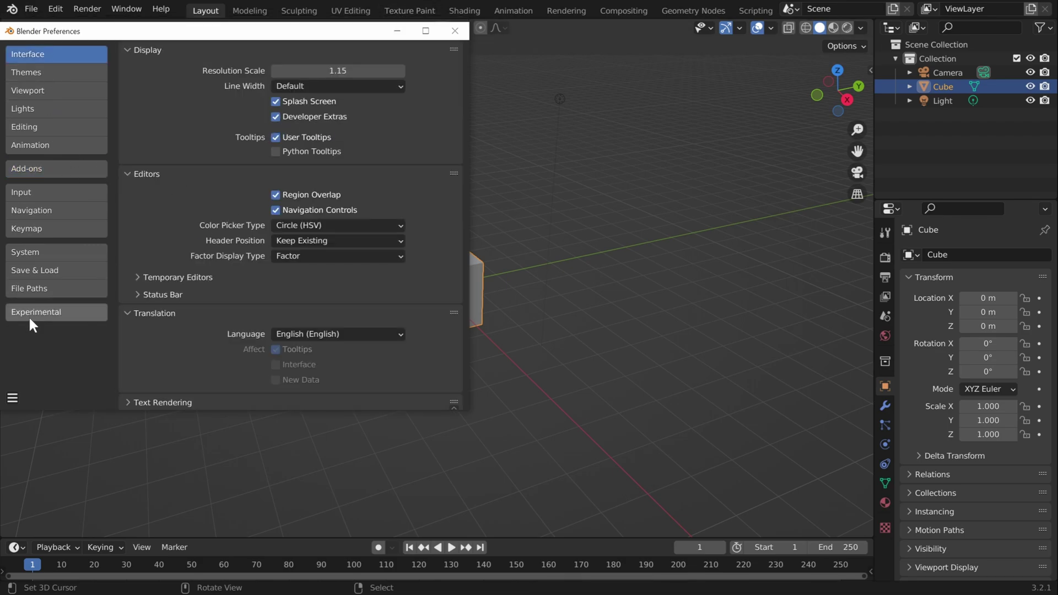
{"action": "left_click", "coordinate": [33, 314]}
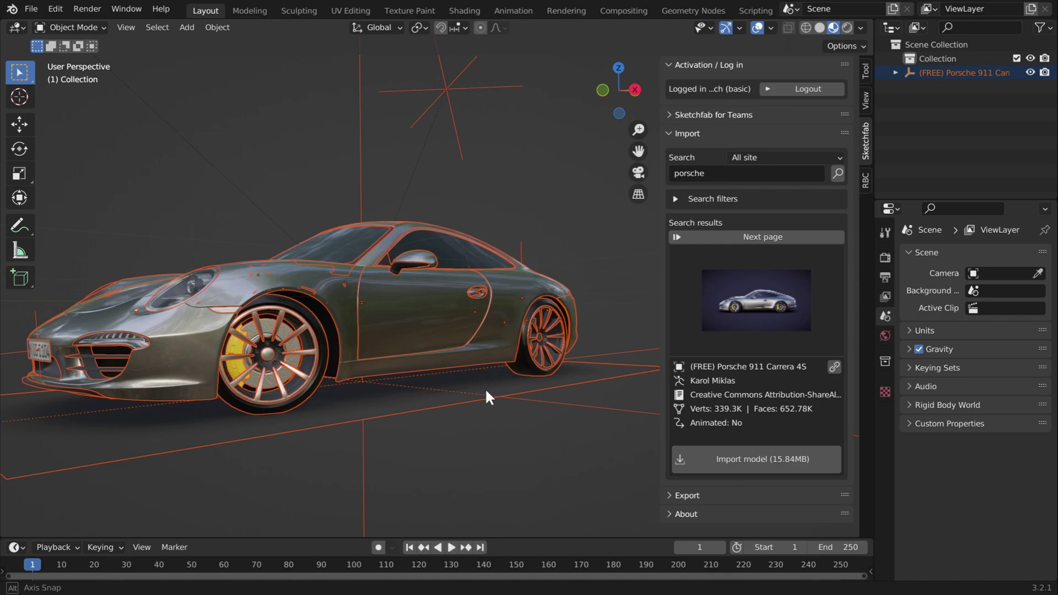
Box-select the Porsche's outer body parts and hide them to expose the wheels and brake calipers.
{"action": "mouse_move", "coordinate": [448, 401]}
{"action": "middle_mouse_down"}
{"action": "mouse_move", "coordinate": [372, 405]}
{"action": "mouse_move", "coordinate": [461, 402]}
{"action": "mouse_move", "coordinate": [178, 412]}
{"action": "mouse_move", "coordinate": [475, 412]}
{"action": "middle_mouse_up"}
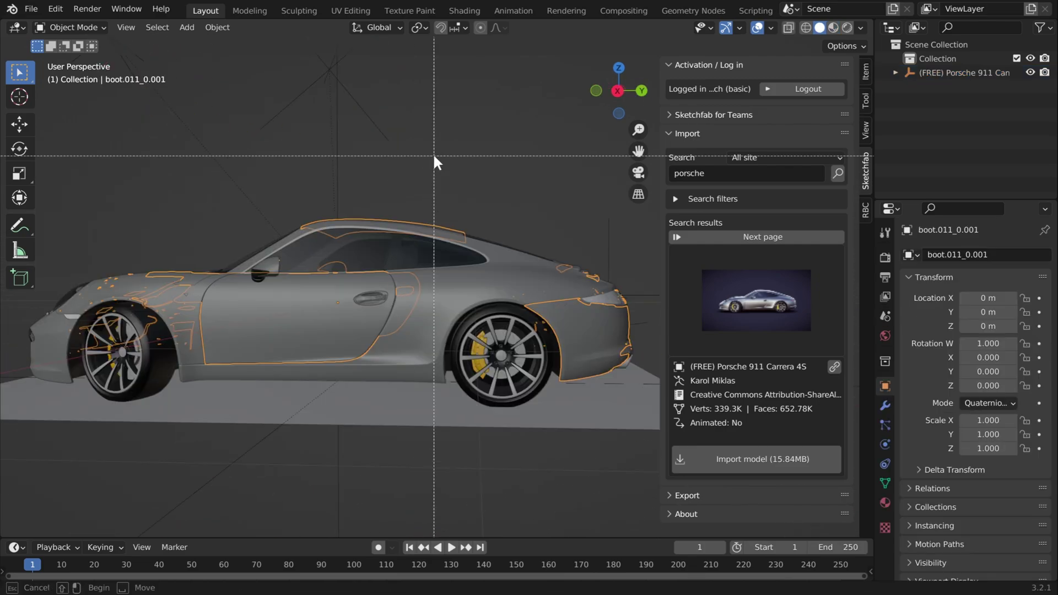
{"action": "left_click_drag", "start_coordinate": [434, 156], "coordinate": [311, 439]}
{"action": "middle_click_drag", "start_coordinate": [311, 438], "coordinate": [445, 353]}
{"action": "key", "text": "h"}
{"action": "left_click", "coordinate": [445, 352]}
{"action": "left_click", "coordinate": [397, 285]}
{"action": "key", "text": "b"}
{"action": "left_click_drag", "start_coordinate": [398, 285], "coordinate": [319, 383]}
{"action": "middle_click_drag", "start_coordinate": [319, 384], "coordinate": [333, 258]}
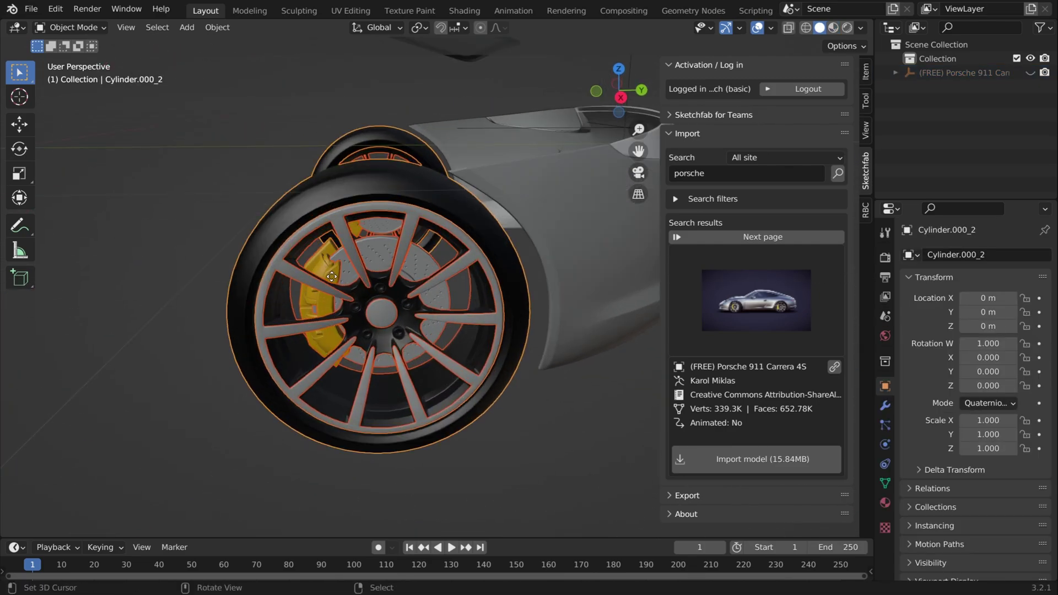
Select the yellow brake calipers and move them into a new collection named Brakes.
{"action": "right_click", "coordinate": [322, 254], "text": "shift"}
{"action": "key", "text": "h"}
{"action": "key", "text": "ctrl+z"}
{"action": "right_click", "coordinate": [320, 254]}
{"action": "scroll", "coordinate": [298, 303], "scroll_direction": "down", "scroll_amount": 9}
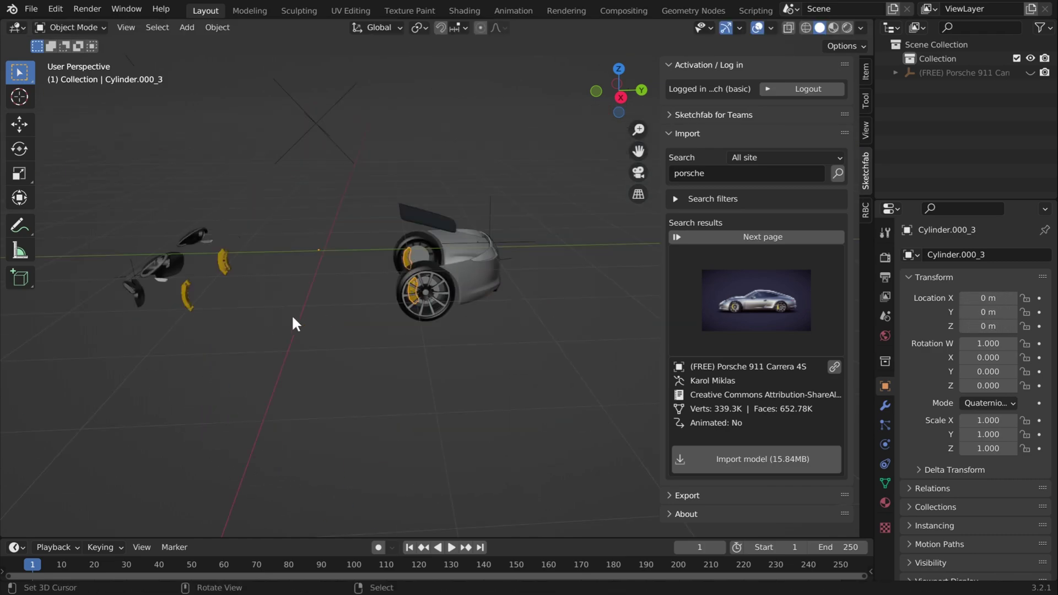
{"action": "middle_click_drag", "start_coordinate": [330, 314], "coordinate": [360, 336], "text": "shift"}
{"action": "key", "text": "m"}
{"action": "left_click", "coordinate": [353, 267]}
{"action": "type", "text": "BRak"}
{"action": "key", "text": "Return"}
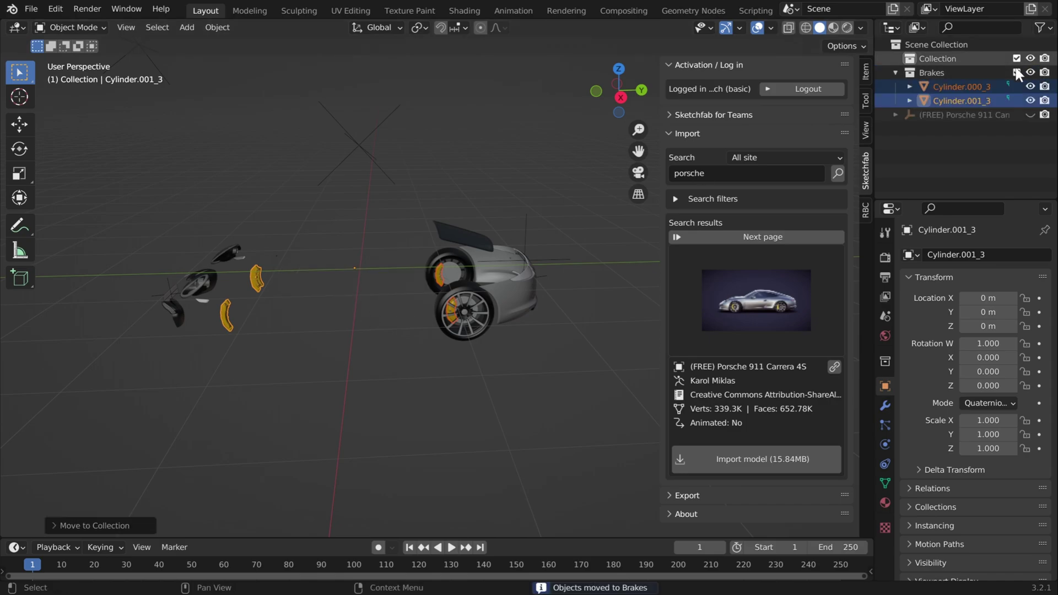
Exclude the Brakes collection from the view layer and pick out the front wheel's tire and rim parts.
{"action": "left_click", "coordinate": [1016, 73]}
{"action": "scroll", "coordinate": [373, 375], "scroll_direction": "up", "scroll_amount": 2}
{"action": "right_click", "coordinate": [500, 316]}
{"action": "middle_click_drag", "start_coordinate": [501, 317], "coordinate": [508, 355]}
{"action": "scroll", "coordinate": [498, 372], "scroll_direction": "up", "scroll_amount": 3}
{"action": "key", "text": "shift+z"}
{"action": "key", "text": "shift+z"}
{"action": "middle_click_drag", "start_coordinate": [496, 426], "coordinate": [499, 399]}
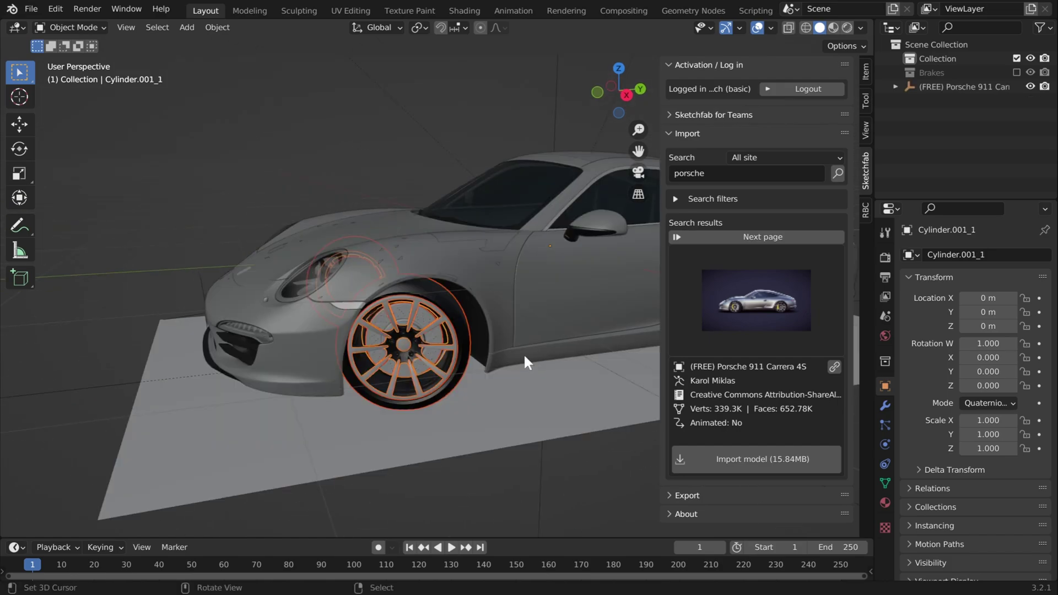
{"action": "key", "text": "Delete"}
{"action": "middle_click_drag", "start_coordinate": [525, 355], "coordinate": [533, 384]}
Box-select the wheel parts in wireframe, add further parts to the selection and test-move them.
{"action": "right_click", "coordinate": [521, 331]}
{"action": "scroll", "coordinate": [564, 377], "scroll_direction": "down", "scroll_amount": 3}
{"action": "scroll", "coordinate": [533, 384], "scroll_direction": "up", "scroll_amount": 2}
{"action": "key", "text": "KP_1"}
{"action": "middle_click_drag", "start_coordinate": [468, 395], "coordinate": [449, 410], "text": "shift"}
{"action": "key", "text": "shift+z"}
{"action": "right_click", "coordinate": [464, 337]}
{"action": "key", "text": "b"}
{"action": "left_click_drag", "start_coordinate": [524, 250], "coordinate": [302, 361]}
{"action": "mouse_move", "coordinate": [482, 337]}
{"action": "middle_mouse_down"}
{"action": "mouse_move", "coordinate": [470, 357]}
{"action": "mouse_move", "coordinate": [427, 362]}
{"action": "middle_mouse_up"}
{"action": "right_click", "coordinate": [542, 387], "text": "shift"}
{"action": "right_click", "coordinate": [541, 387], "text": "shift"}
{"action": "right_click", "coordinate": [468, 294], "text": "shift"}
{"action": "key", "text": "shift+z"}
{"action": "mouse_move", "coordinate": [474, 330]}
{"action": "middle_mouse_down"}
{"action": "mouse_move", "coordinate": [452, 362]}
{"action": "mouse_move", "coordinate": [485, 361]}
{"action": "middle_mouse_up"}
{"action": "key", "text": "g"}
{"action": "key", "text": "Escape"}
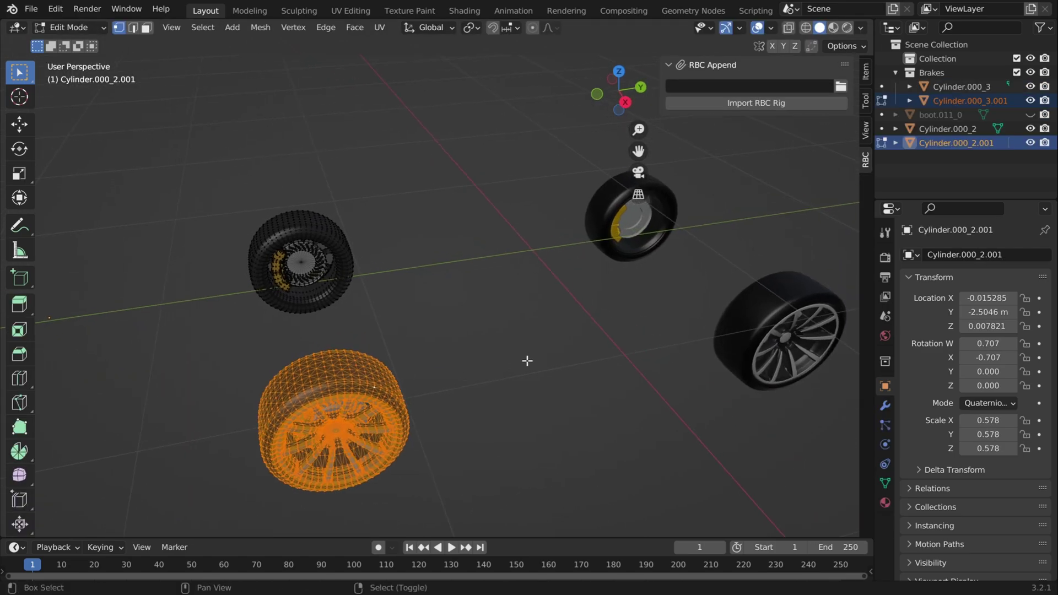
Separate the selected front wheel geometry and its brake caliper into their own objects.
{"action": "scroll", "coordinate": [529, 333], "scroll_direction": "down", "scroll_amount": 1}
{"action": "middle_click_drag", "start_coordinate": [527, 360], "coordinate": [535, 328], "text": "shift"}
{"action": "key", "text": "alt+z"}
{"action": "key", "text": "p"}
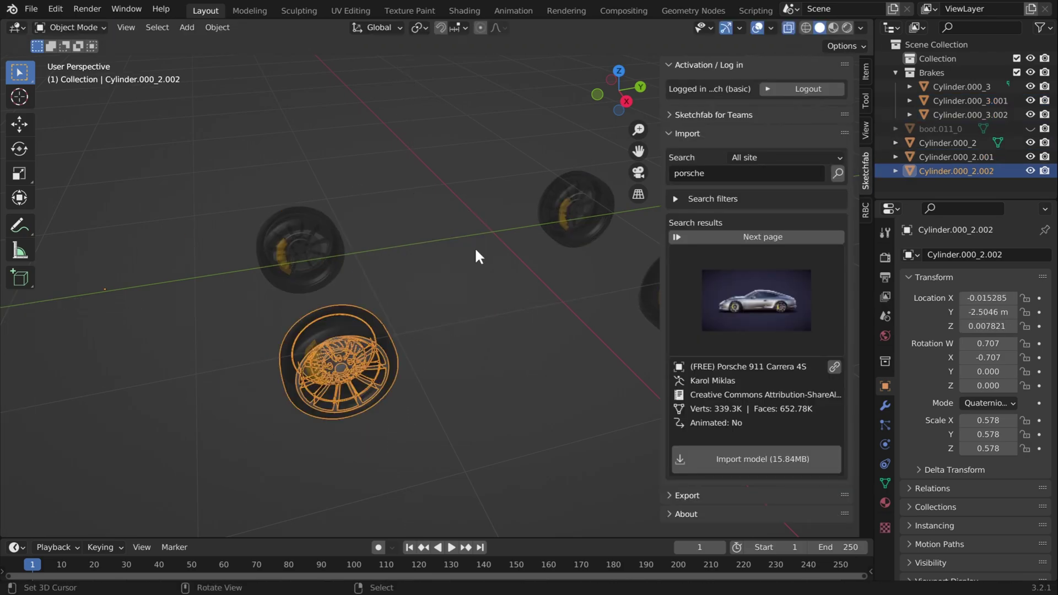
Separate one rear wheel and its brake caliper from the rear pair by box-selecting their geometry in Edit Mode.
{"action": "left_click", "coordinate": [312, 368]}
{"action": "middle_click_drag", "start_coordinate": [543, 358], "coordinate": [331, 383]}
{"action": "right_click", "coordinate": [368, 332]}
{"action": "right_click", "coordinate": [368, 332]}
{"action": "right_click", "coordinate": [391, 319], "text": "shift"}
{"action": "mouse_move", "coordinate": [457, 323]}
{"action": "middle_mouse_down"}
{"action": "mouse_move", "coordinate": [495, 302]}
{"action": "mouse_move", "coordinate": [516, 318]}
{"action": "mouse_move", "coordinate": [498, 331]}
{"action": "middle_mouse_up"}
{"action": "key", "text": "alt+z"}
{"action": "key", "text": "Tab"}
{"action": "middle_click_drag", "start_coordinate": [499, 331], "coordinate": [480, 357]}
{"action": "key", "text": "shift+z"}
{"action": "left_click_drag", "start_coordinate": [489, 286], "coordinate": [366, 401]}
{"action": "right_click", "coordinate": [481, 293]}
{"action": "key", "text": "p"}
{"action": "left_click", "coordinate": [510, 286]}
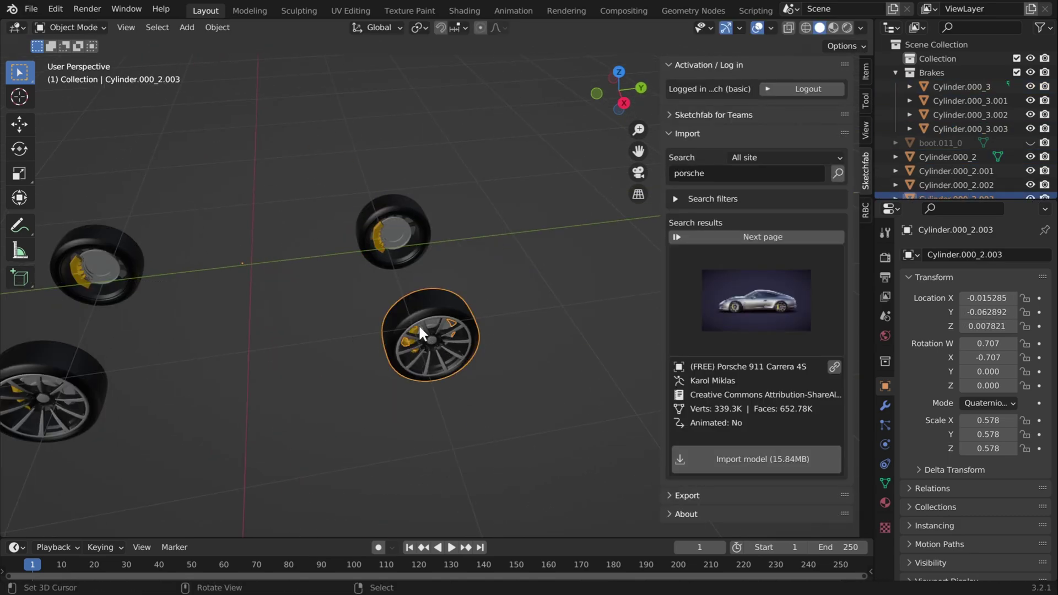
{"action": "left_click", "coordinate": [419, 334]}
{"action": "scroll", "coordinate": [507, 208], "scroll_direction": "down", "scroll_amount": 3}
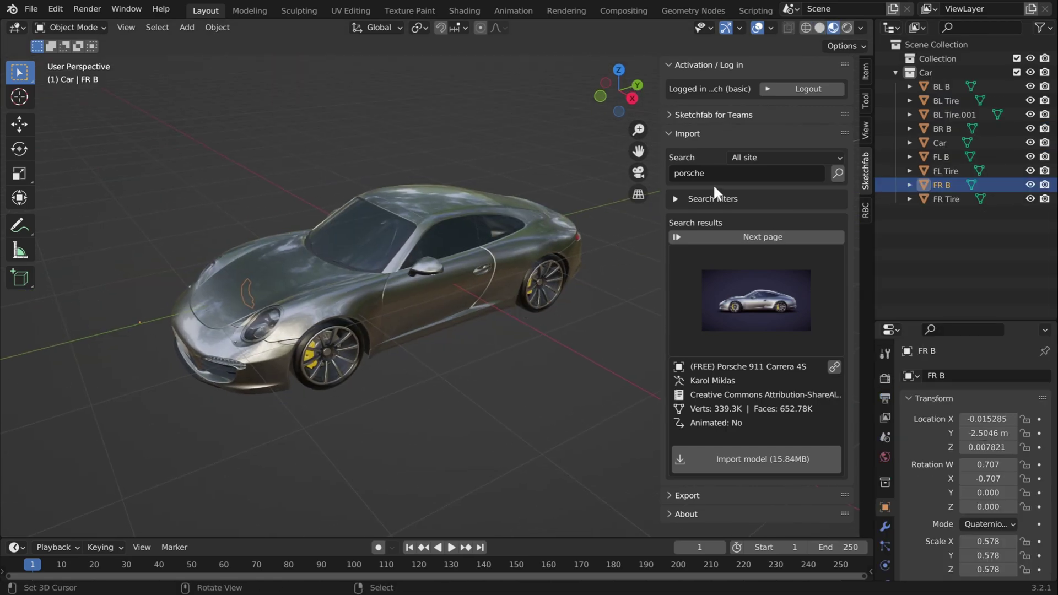
Show the RBC add-on's settings and raise the whole car about 0.51 m along the Z axis.
{"action": "left_click", "coordinate": [862, 223]}
{"action": "middle_click_drag", "start_coordinate": [649, 339], "coordinate": [563, 339]}
{"action": "key", "text": "g"}
{"action": "key", "text": "z"}
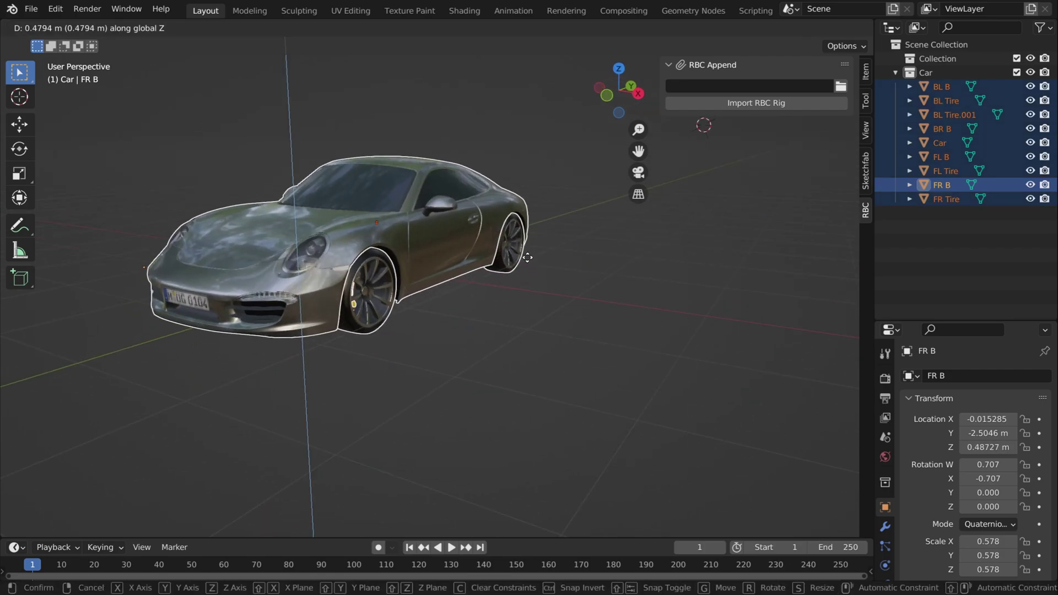
{"action": "left_click", "coordinate": [539, 257]}
{"action": "scroll", "coordinate": [555, 306], "scroll_direction": "down", "scroll_amount": 3}
{"action": "scroll", "coordinate": [564, 354], "scroll_direction": "up", "scroll_amount": 2}
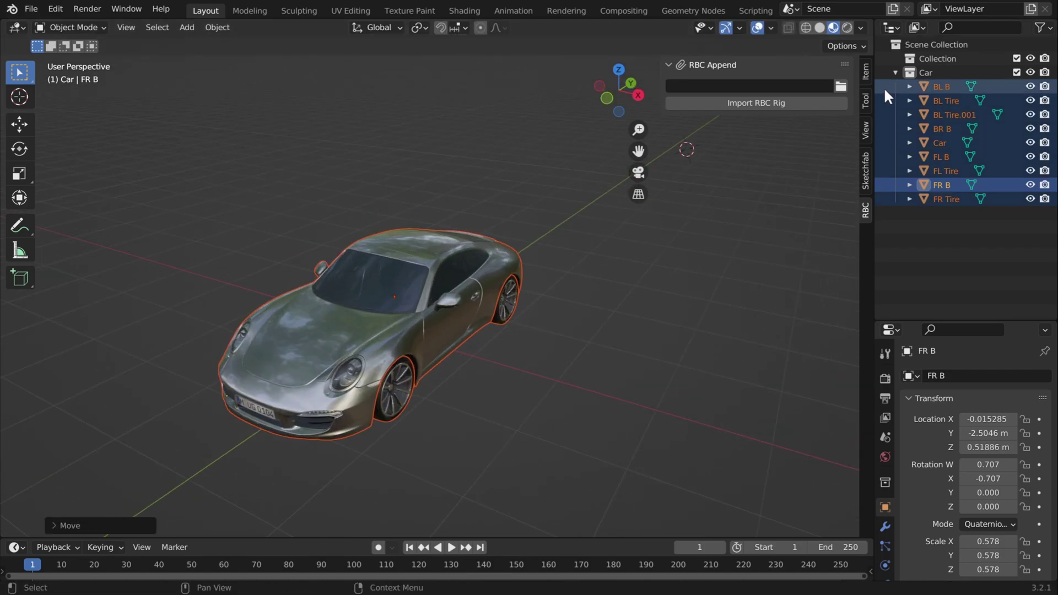
Set the RBC Append path to the desktop folder RBC Addon Master 1.0 and import the RBC rig.
{"action": "left_click", "coordinate": [840, 86]}
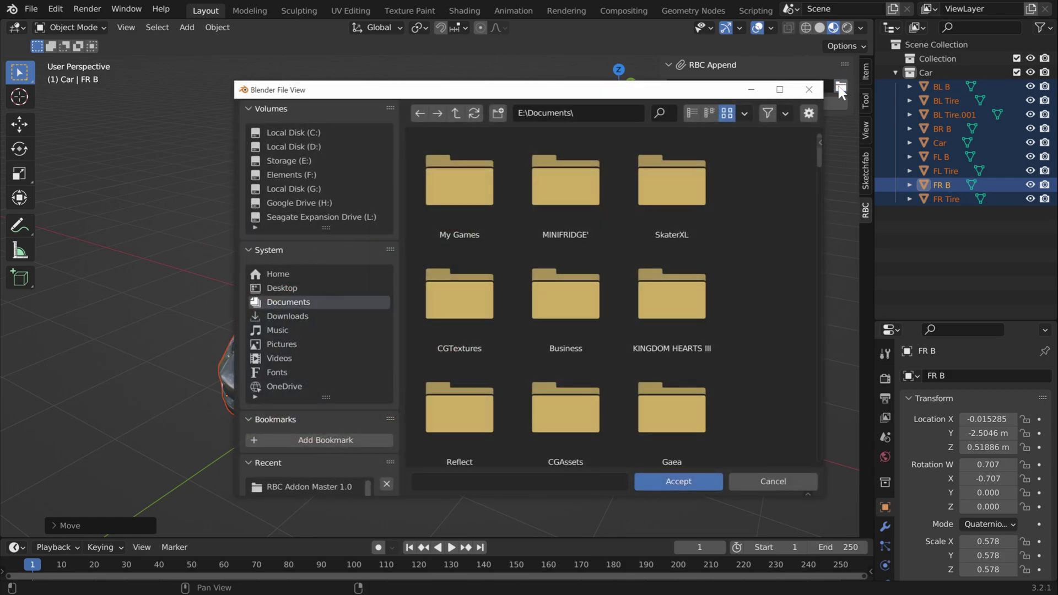
{"action": "left_click", "coordinate": [286, 287]}
{"action": "double_click", "coordinate": [427, 216]}
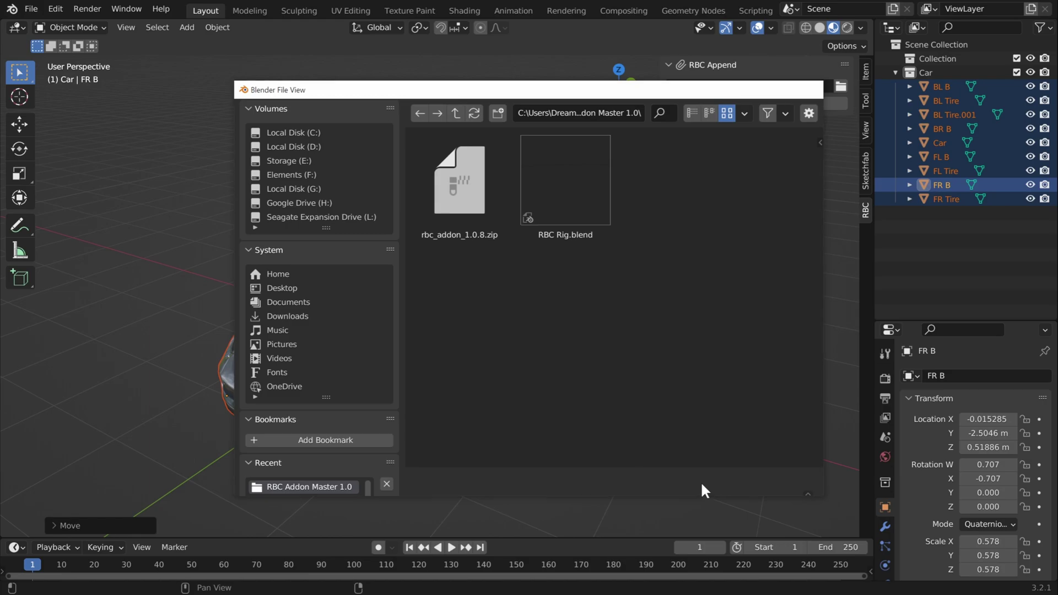
{"action": "left_click", "coordinate": [700, 481]}
{"action": "left_click", "coordinate": [744, 104]}
{"action": "middle_click_drag", "start_coordinate": [667, 352], "coordinate": [496, 319]}
{"action": "scroll", "coordinate": [547, 320], "scroll_direction": "down", "scroll_amount": 7}
{"action": "scroll", "coordinate": [467, 324], "scroll_direction": "up", "scroll_amount": 2}
{"action": "scroll", "coordinate": [616, 319], "scroll_direction": "up", "scroll_amount": 3}
Select all car objects from BL B to FR Tire, scale them to about 1.6 and reposition them along Z and Y.
{"action": "left_click", "coordinate": [941, 87]}
{"action": "left_click", "coordinate": [944, 199], "text": "shift"}
{"action": "key", "text": "s"}
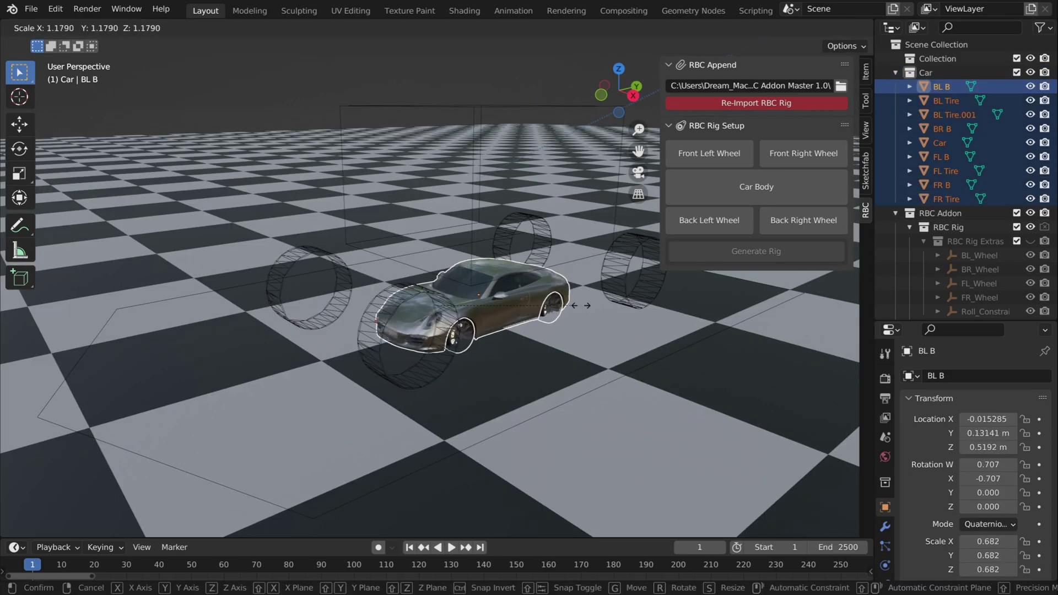
{"action": "key", "text": "g"}
{"action": "key", "text": "z"}
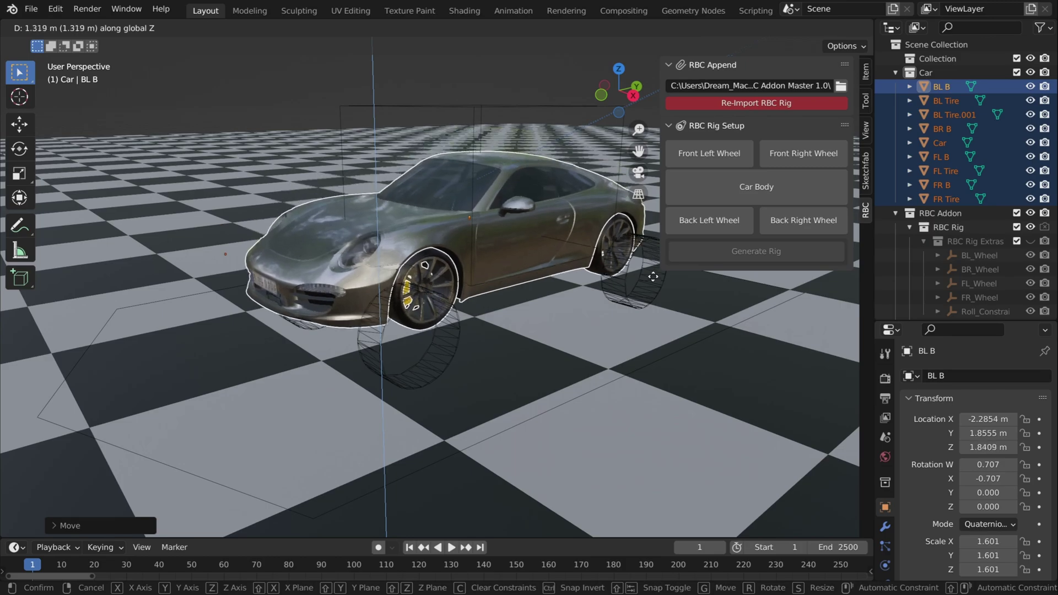
{"action": "key", "text": "y"}
{"action": "left_click", "coordinate": [525, 342]}
{"action": "middle_click_drag", "start_coordinate": [525, 341], "coordinate": [557, 402]}
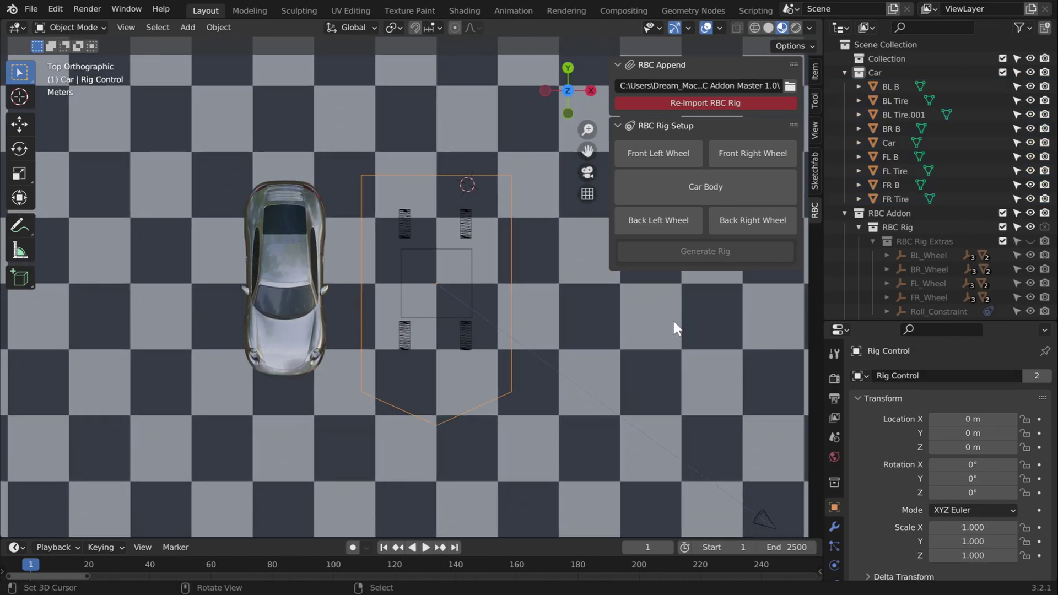
Assign the Car object as the rig's Car Body.
{"action": "middle_click_drag", "start_coordinate": [672, 320], "coordinate": [555, 442]}
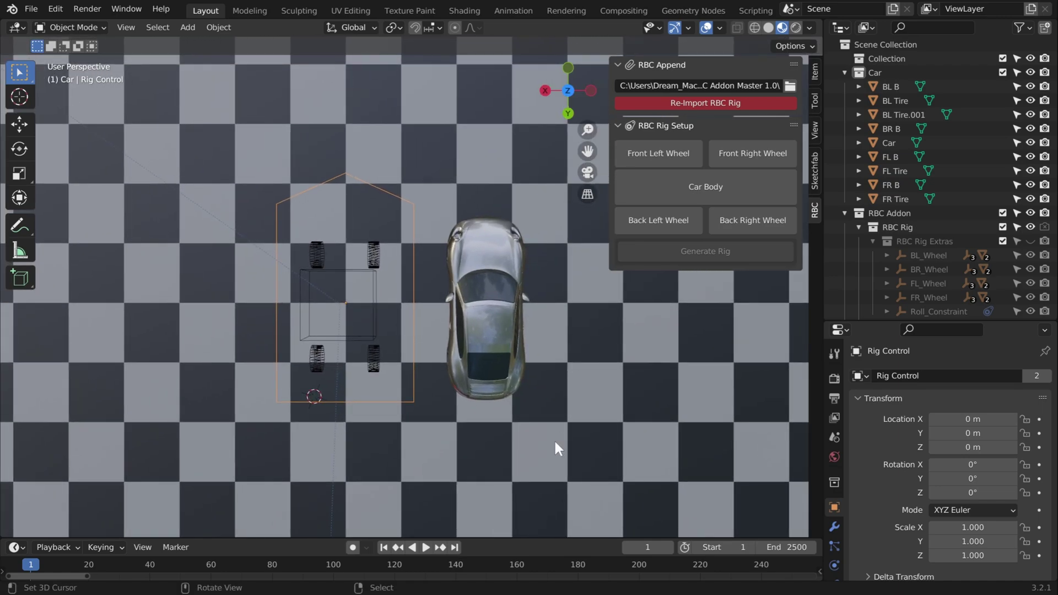
{"action": "middle_click_drag", "start_coordinate": [451, 392], "coordinate": [432, 321]}
{"action": "scroll", "coordinate": [385, 297], "scroll_direction": "up", "scroll_amount": 4}
{"action": "left_click", "coordinate": [340, 280]}
{"action": "middle_click_drag", "start_coordinate": [340, 281], "coordinate": [450, 312], "text": "shift"}
{"action": "left_click", "coordinate": [629, 194]}
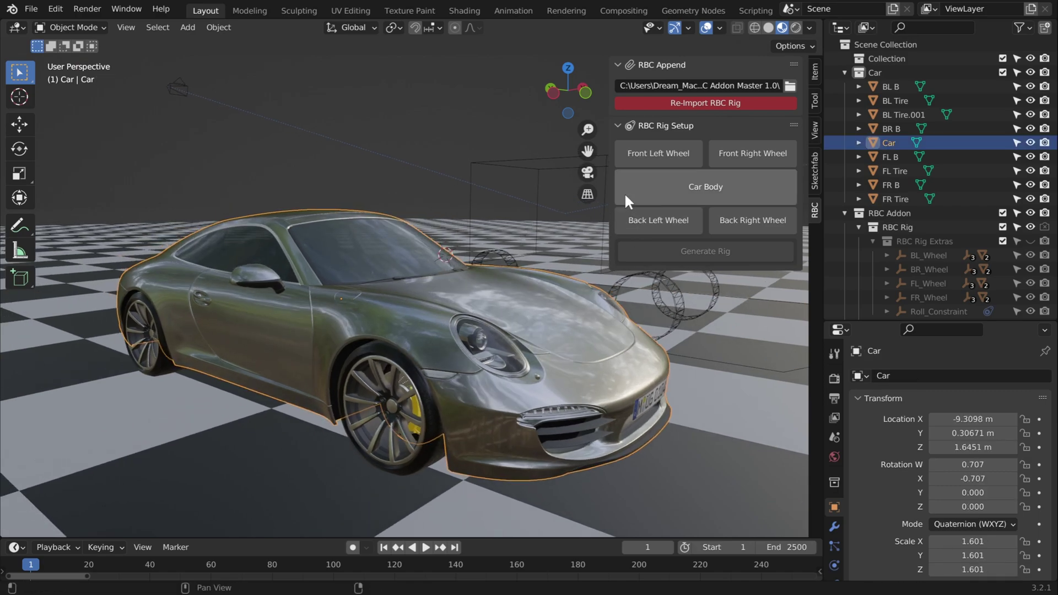
Assign the FR Tire object as the rig's Front Right Wheel.
{"action": "left_click", "coordinate": [384, 356]}
{"action": "left_click", "coordinate": [766, 155]}
{"action": "middle_click_drag", "start_coordinate": [683, 287], "coordinate": [628, 279]}
{"action": "left_click", "coordinate": [739, 159]}
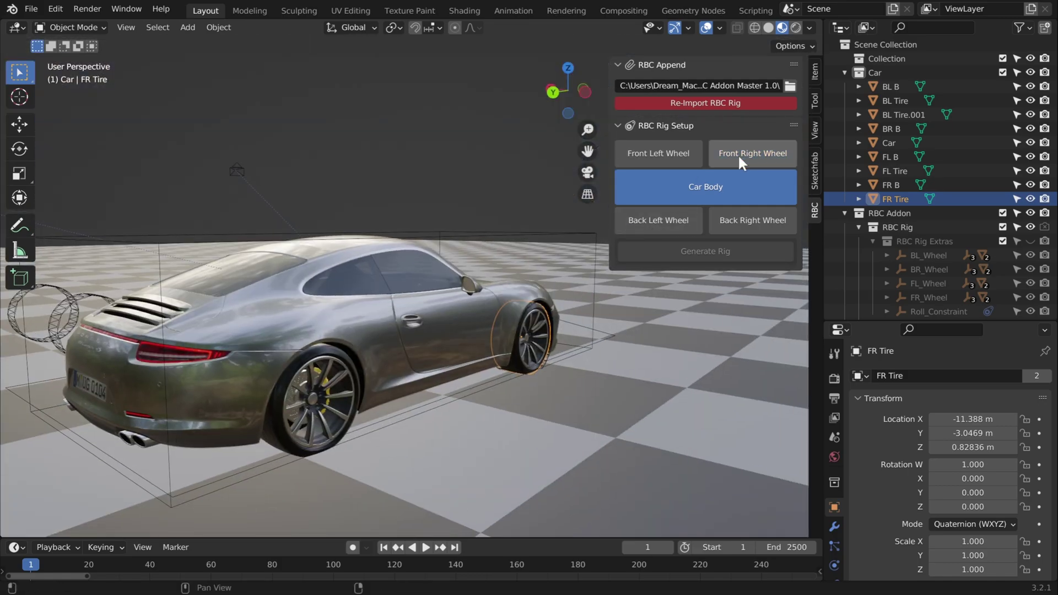
{"action": "left_click", "coordinate": [745, 160]}
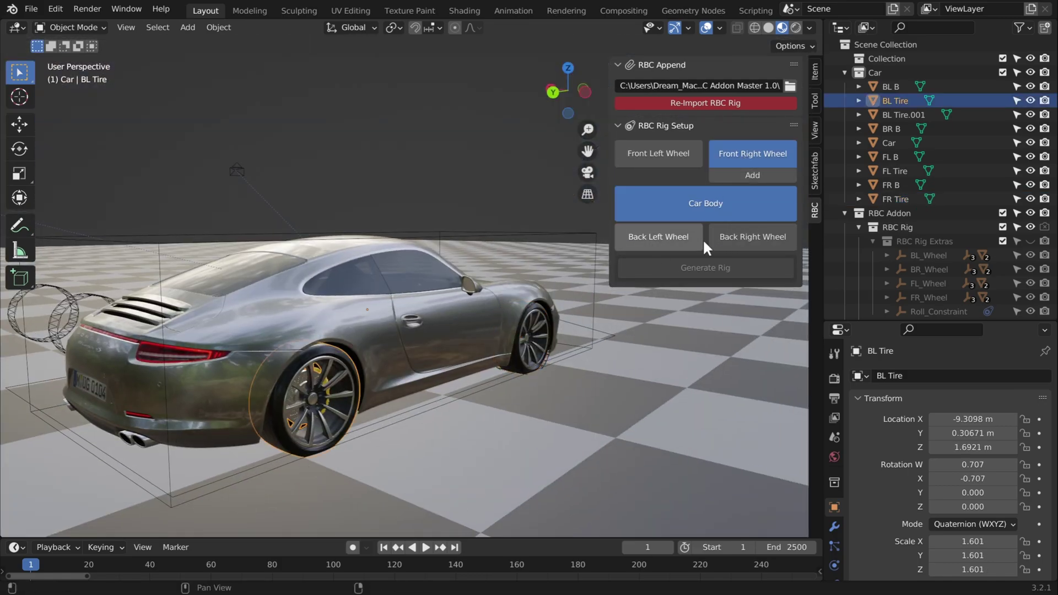
Assign the remaining tires as the rig's Back Right, Front Left and Back Left Wheels.
{"action": "middle_click_drag", "start_coordinate": [171, 365], "coordinate": [306, 358]}
{"action": "left_click", "coordinate": [278, 303]}
{"action": "middle_click_drag", "start_coordinate": [277, 303], "coordinate": [435, 325]}
{"action": "left_click", "coordinate": [667, 155]}
{"action": "left_click", "coordinate": [456, 342]}
{"action": "left_click", "coordinate": [658, 237]}
Add the calipers FL B and BL B to the Front Left and Back Left Wheels respectively.
{"action": "middle_click_drag", "start_coordinate": [285, 370], "coordinate": [253, 375]}
{"action": "scroll", "coordinate": [382, 375], "scroll_direction": "up", "scroll_amount": 3}
{"action": "left_click", "coordinate": [240, 371]}
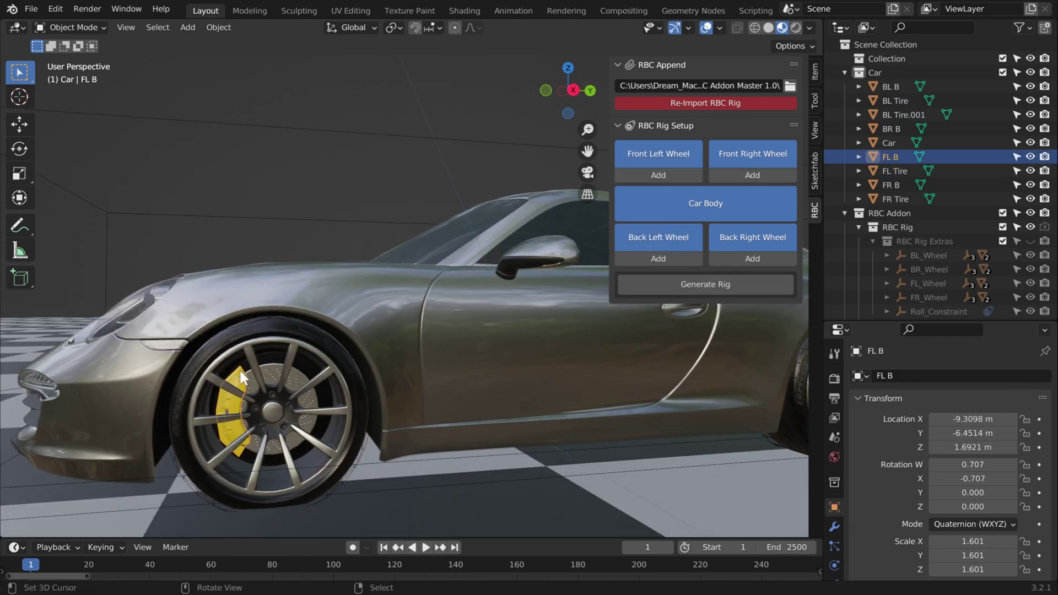
{"action": "left_click", "coordinate": [659, 174]}
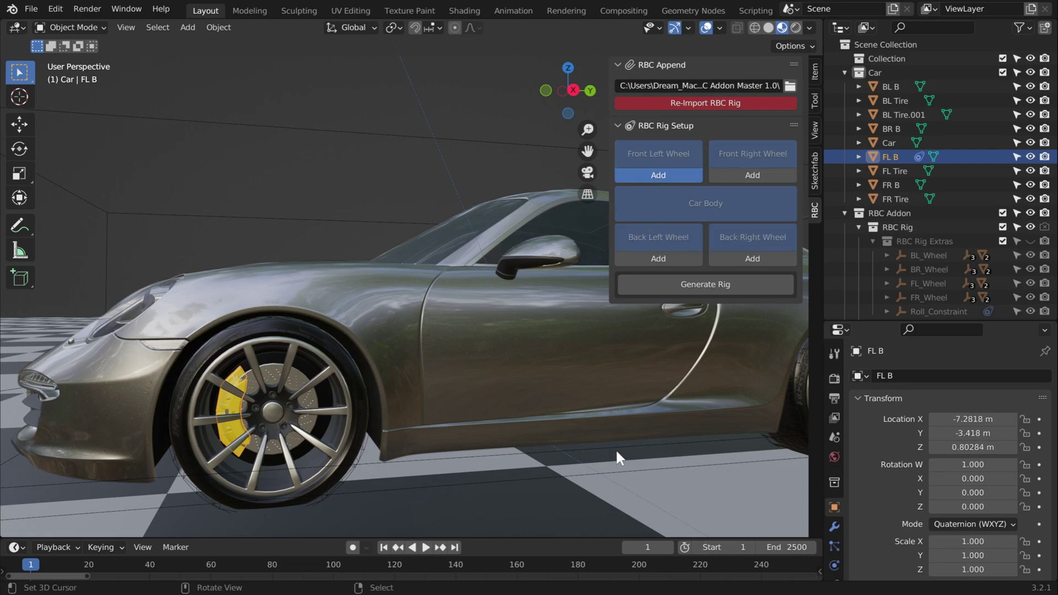
{"action": "middle_click_drag", "start_coordinate": [711, 389], "coordinate": [435, 387], "text": "shift"}
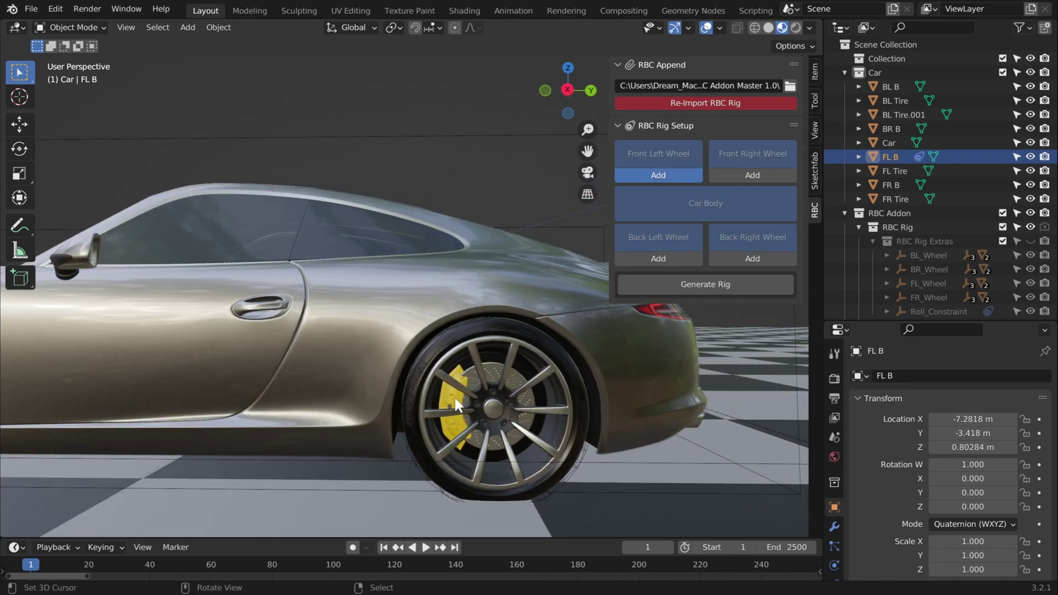
{"action": "left_click", "coordinate": [455, 400]}
{"action": "left_click", "coordinate": [653, 256]}
Add the calipers BR B and FR B to the Back Right and Front Right Wheels respectively.
{"action": "middle_click_drag", "start_coordinate": [628, 320], "coordinate": [396, 381]}
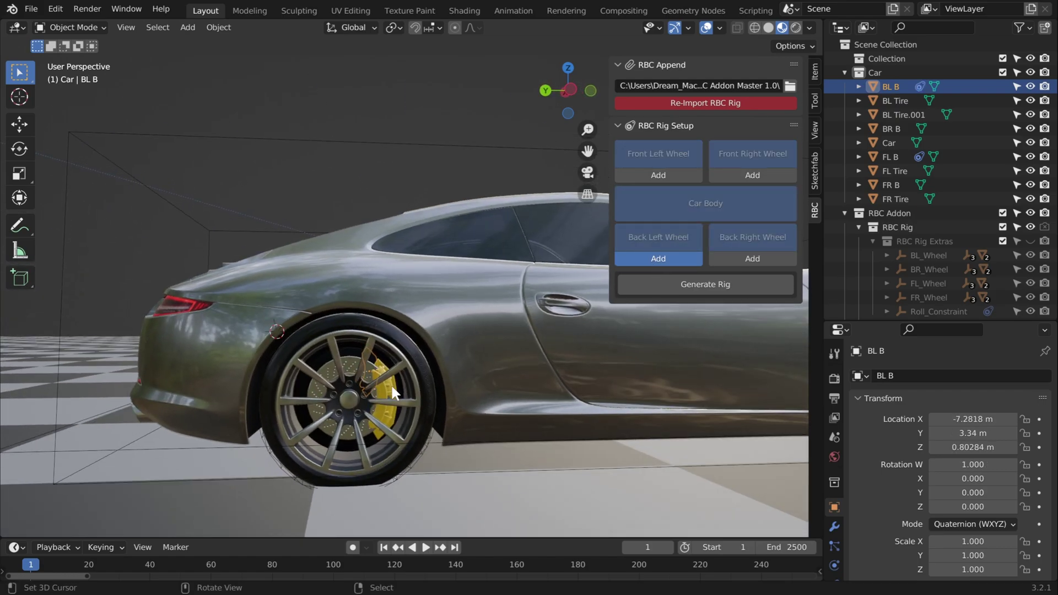
{"action": "left_click", "coordinate": [391, 383]}
{"action": "left_click", "coordinate": [757, 260]}
{"action": "middle_click_drag", "start_coordinate": [792, 342], "coordinate": [448, 367]}
{"action": "left_click", "coordinate": [470, 353]}
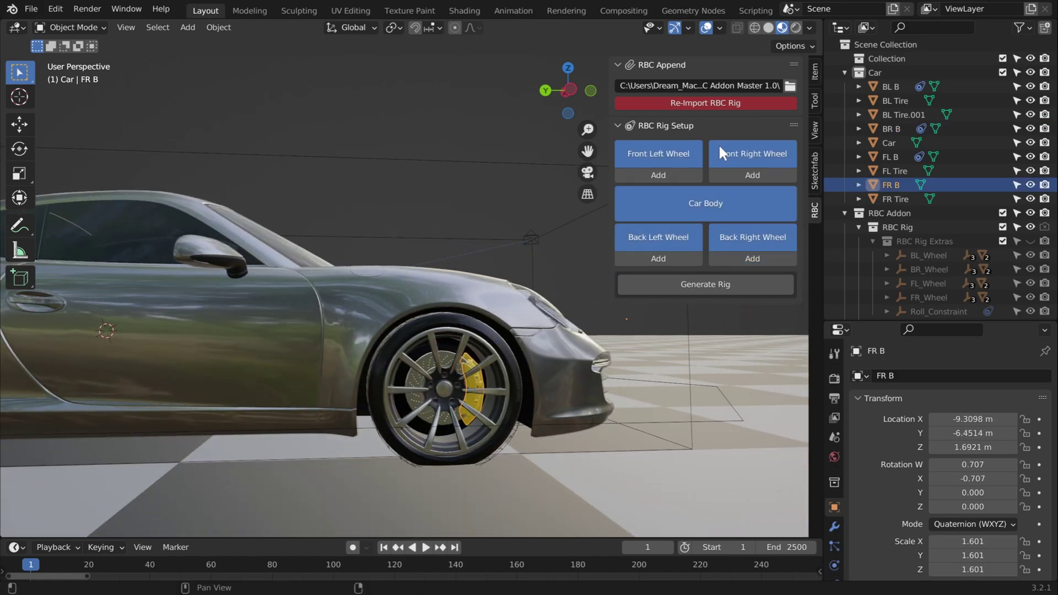
{"action": "left_click", "coordinate": [741, 175]}
Hide the viewport tool shelf and generate the rig from the assigned body and wheels.
{"action": "middle_click_drag", "start_coordinate": [601, 308], "coordinate": [508, 355]}
{"action": "key", "text": "t"}
{"action": "scroll", "coordinate": [589, 387], "scroll_direction": "down", "scroll_amount": 5}
{"action": "left_click", "coordinate": [710, 285]}
Adjust the Drive value in the RBC Rig Control settings.
{"action": "scroll", "coordinate": [705, 330], "scroll_direction": "down", "scroll_amount": 10}
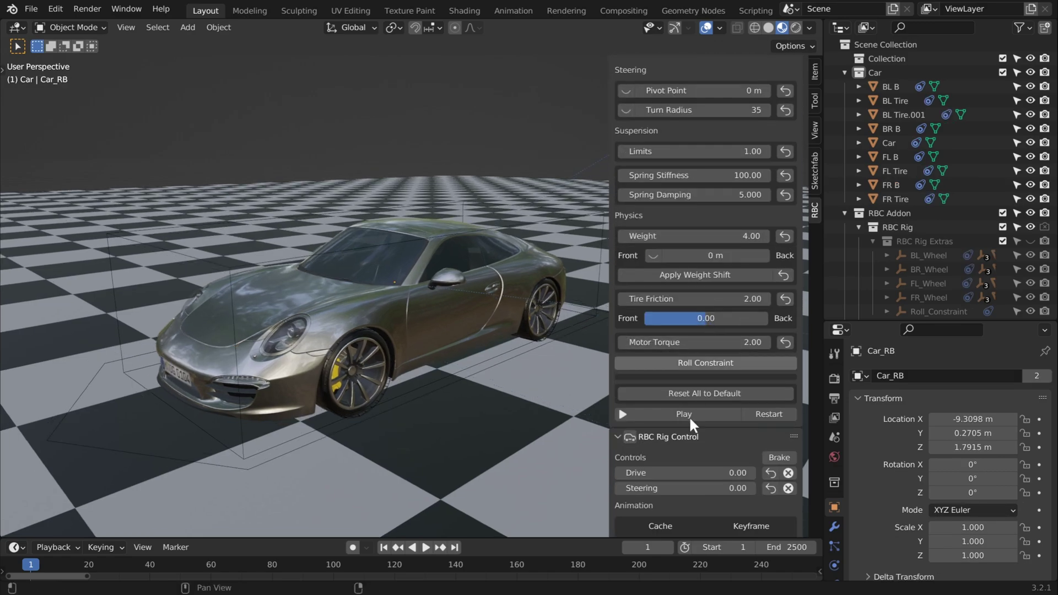
{"action": "scroll", "coordinate": [691, 408], "scroll_direction": "down", "scroll_amount": 5}
{"action": "left_click_drag", "start_coordinate": [689, 357], "coordinate": [716, 372]}
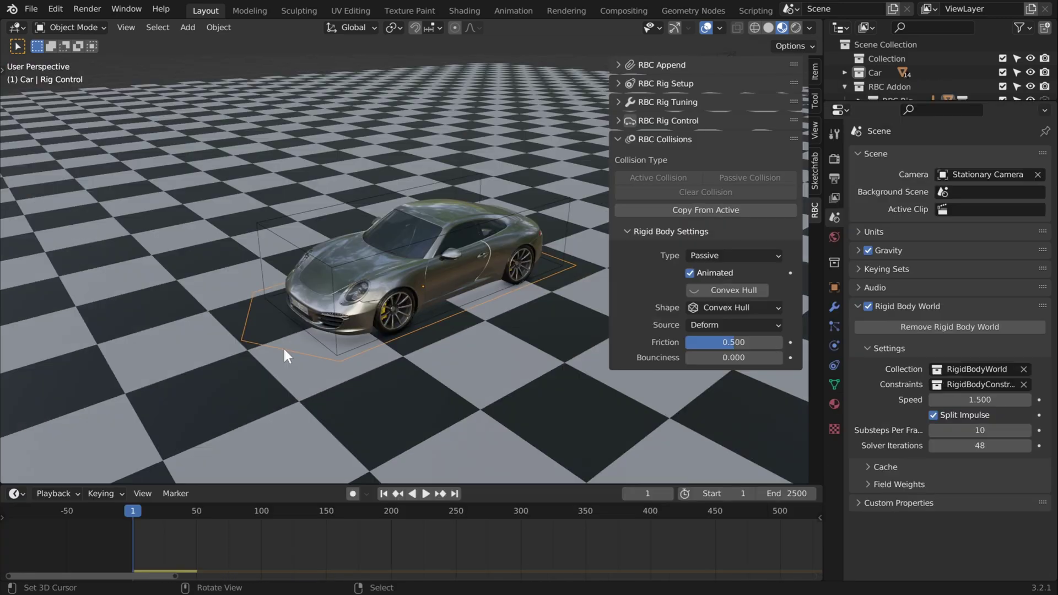
Try moving the car with its Rig Control, play the simulation, and return to the first frame.
{"action": "key", "text": "g"}
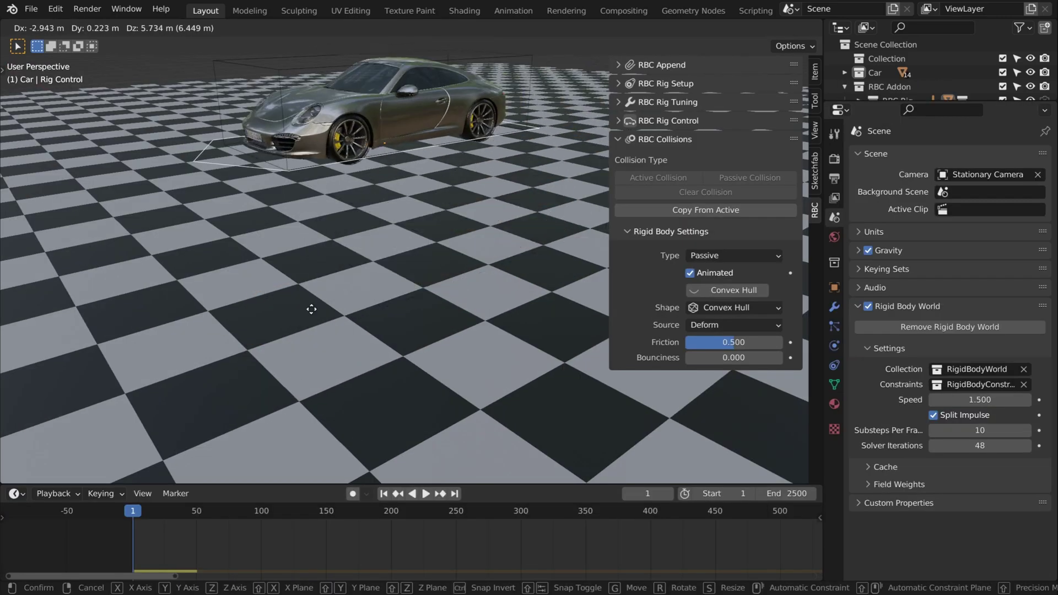
{"action": "left_click", "coordinate": [308, 335]}
{"action": "key", "text": "space"}
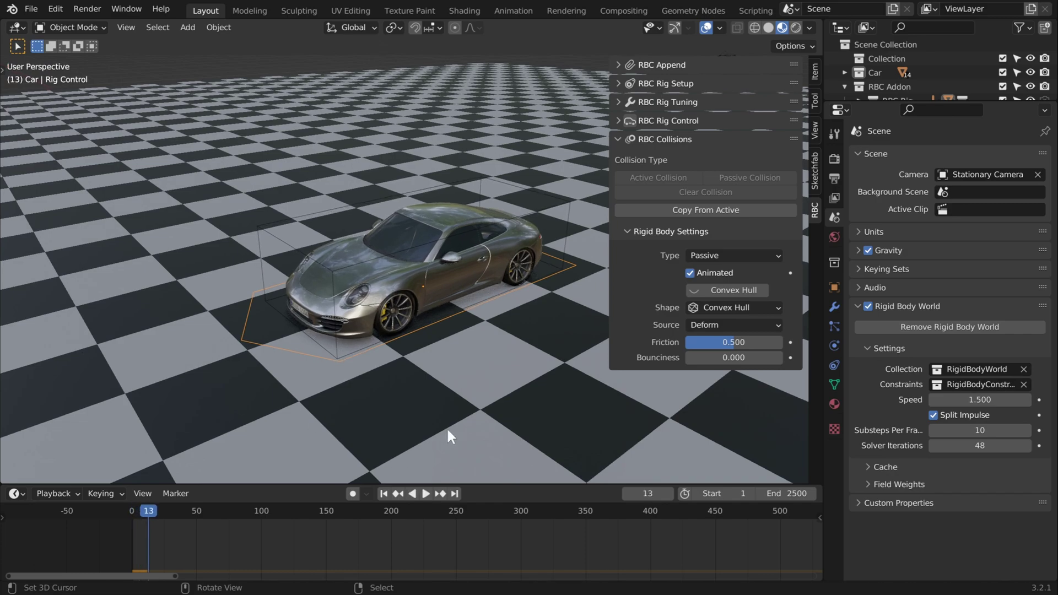
{"action": "key", "text": "g"}
{"action": "left_click", "coordinate": [452, 449]}
{"action": "left_click", "coordinate": [384, 493]}
{"action": "left_click", "coordinate": [384, 493]}
{"action": "key", "text": "g"}
{"action": "right_click", "coordinate": [507, 238]}
{"action": "middle_click_drag", "start_coordinate": [519, 404], "coordinate": [418, 375]}
{"action": "key", "text": "r"}
{"action": "right_click", "coordinate": [565, 460]}
{"action": "middle_click_drag", "start_coordinate": [498, 389], "coordinate": [326, 378]}
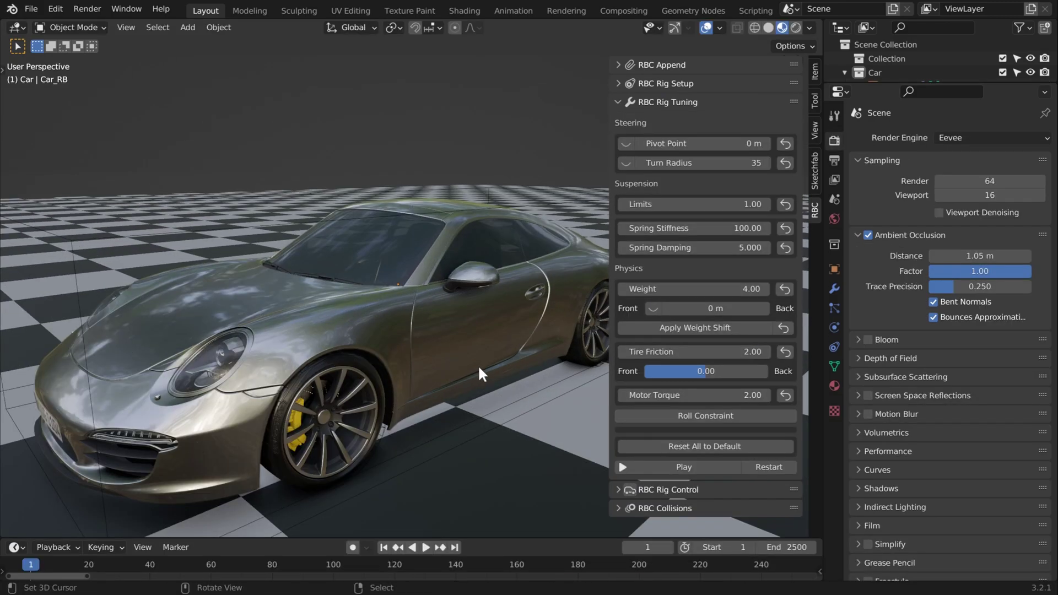
Show the steering pivot markers and set the Pivot Point to -0.12 m, checking them from the front.
{"action": "left_click", "coordinate": [626, 144]}
{"action": "key", "text": "KP_1"}
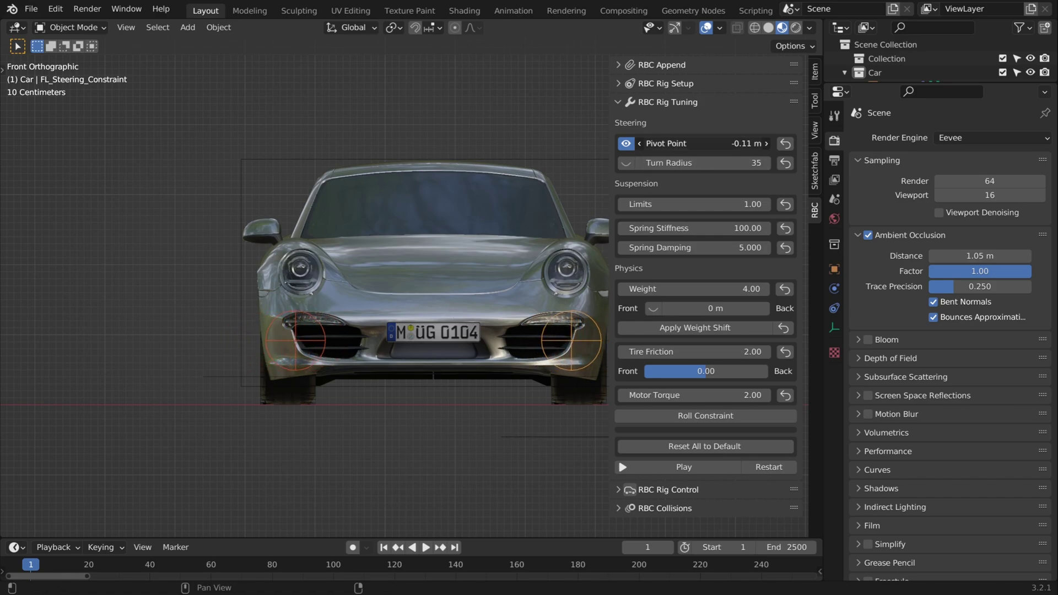
{"action": "mouse_move", "coordinate": [442, 352]}
{"action": "middle_mouse_down"}
{"action": "mouse_move", "coordinate": [504, 362]}
{"action": "mouse_move", "coordinate": [435, 350]}
{"action": "mouse_move", "coordinate": [447, 341]}
{"action": "middle_mouse_up"}
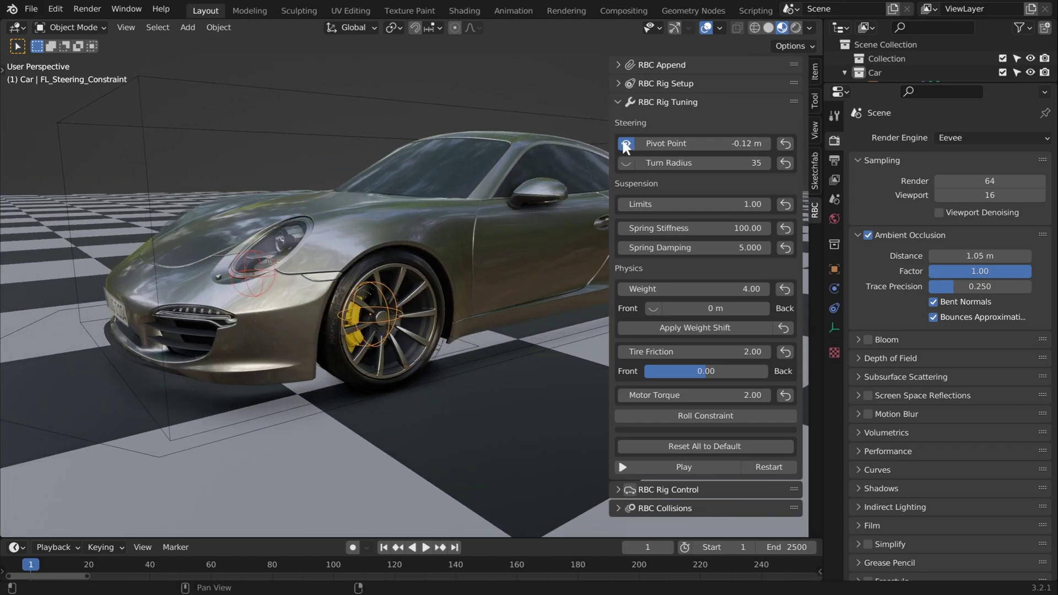
Show the turn radius guides and set the steering Turn Radius to 40 while replaying the simulation.
{"action": "left_click", "coordinate": [627, 162]}
{"action": "type", "text": "4"}
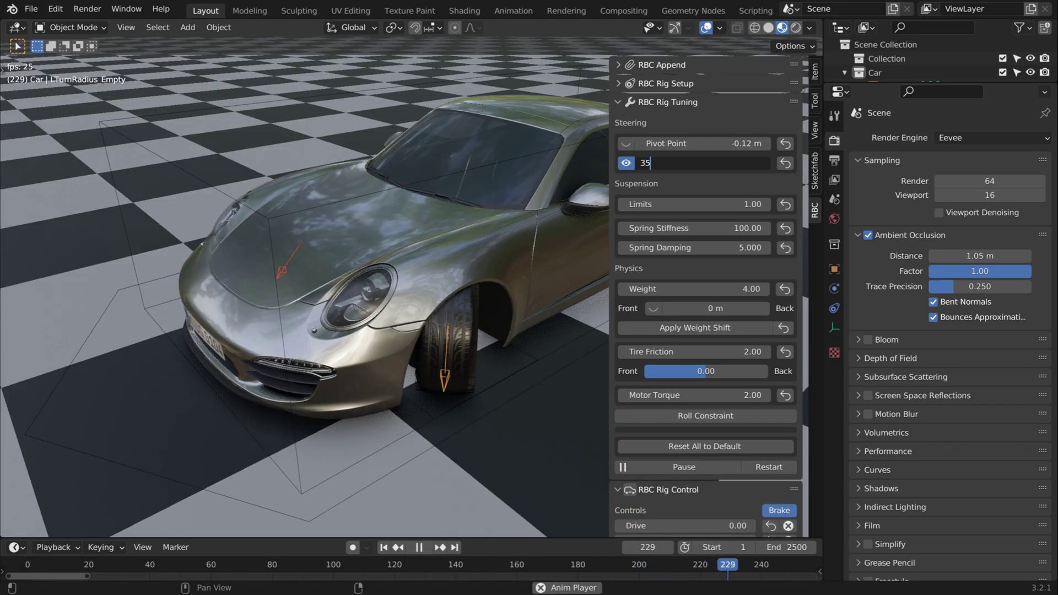
{"action": "key", "text": "shift+Left"}
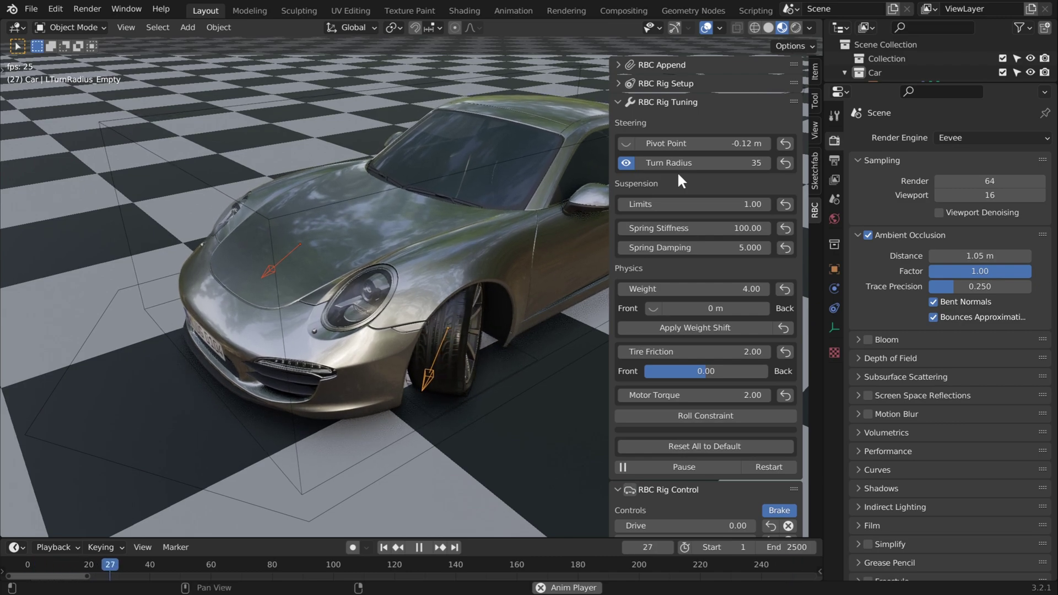
{"action": "left_click", "coordinate": [712, 159]}
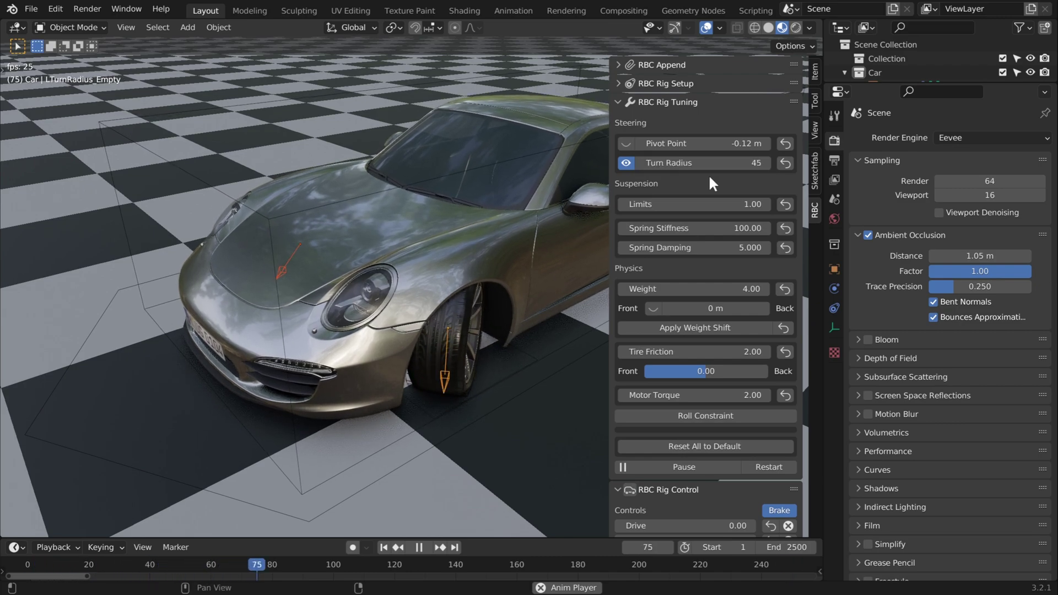
{"action": "key", "text": "shift+Left"}
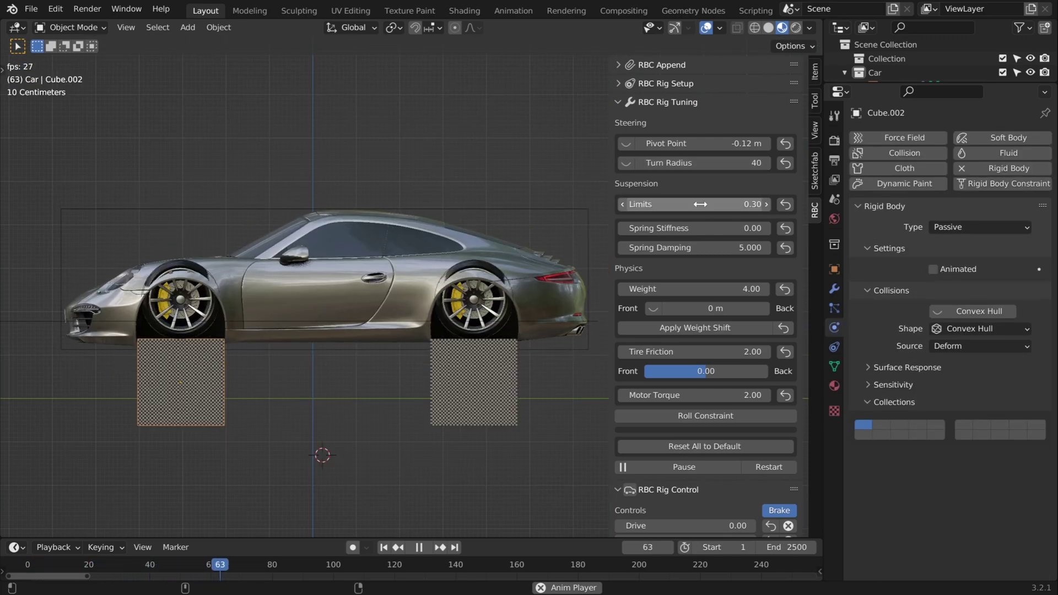
Set the suspension Limits to 0.25 and replay the simulation from the first frame.
{"action": "key", "text": "shift+Left"}
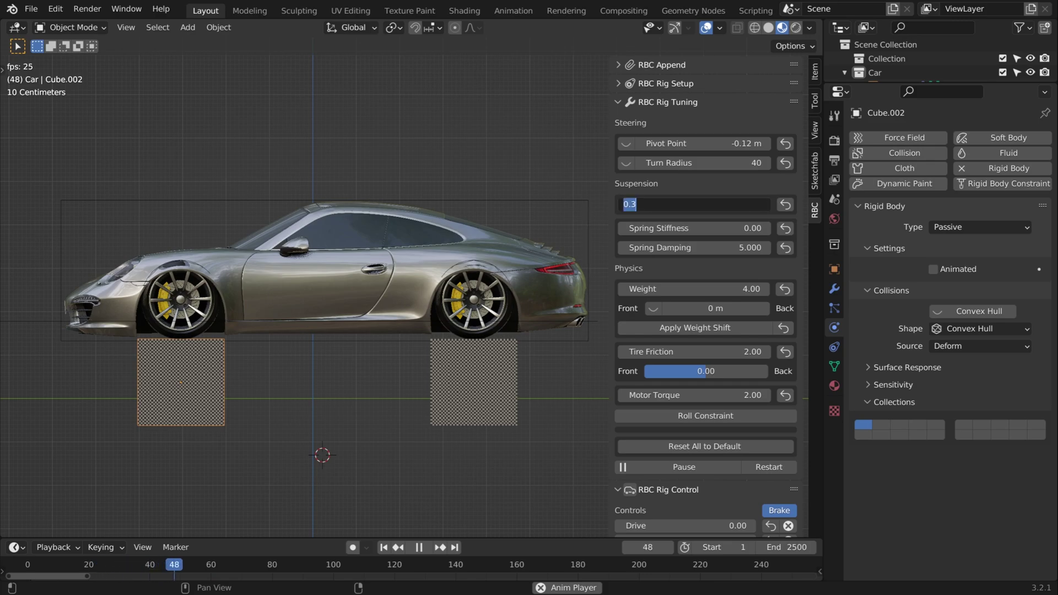
{"action": "key", "text": "Escape"}
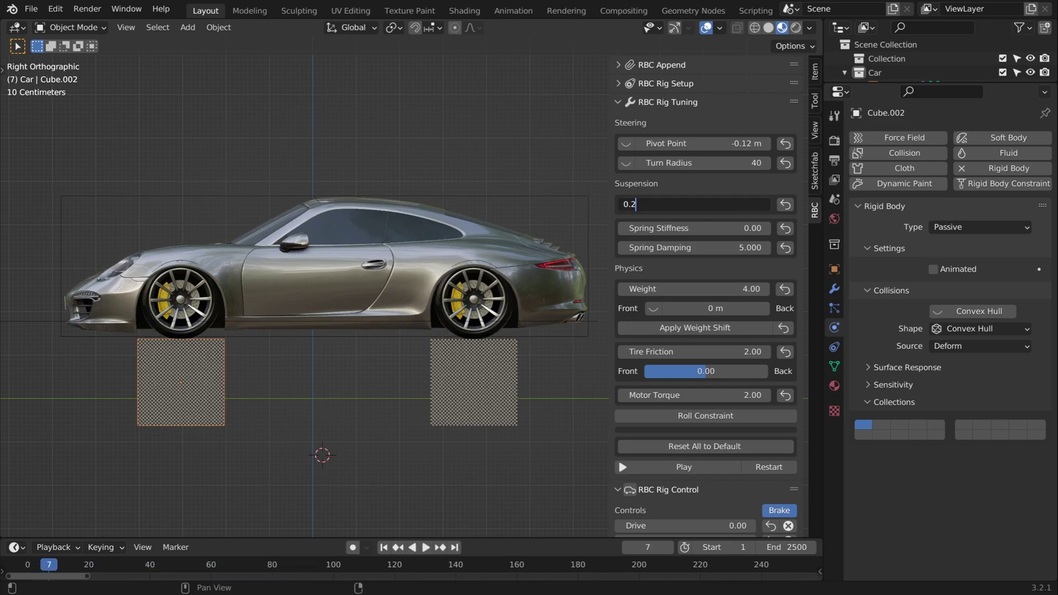
{"action": "key", "text": "shift+Left"}
Raise the suspension Spring Stiffness to 100 and replay the simulation.
{"action": "left_click_drag", "start_coordinate": [668, 228], "coordinate": [711, 228]}
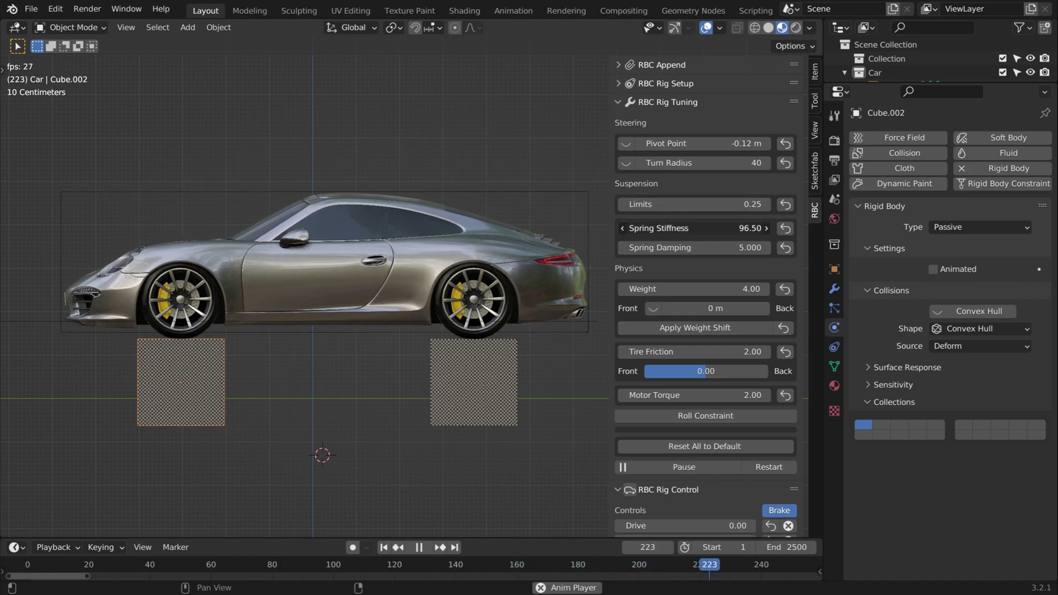
{"action": "key", "text": "shift+Left"}
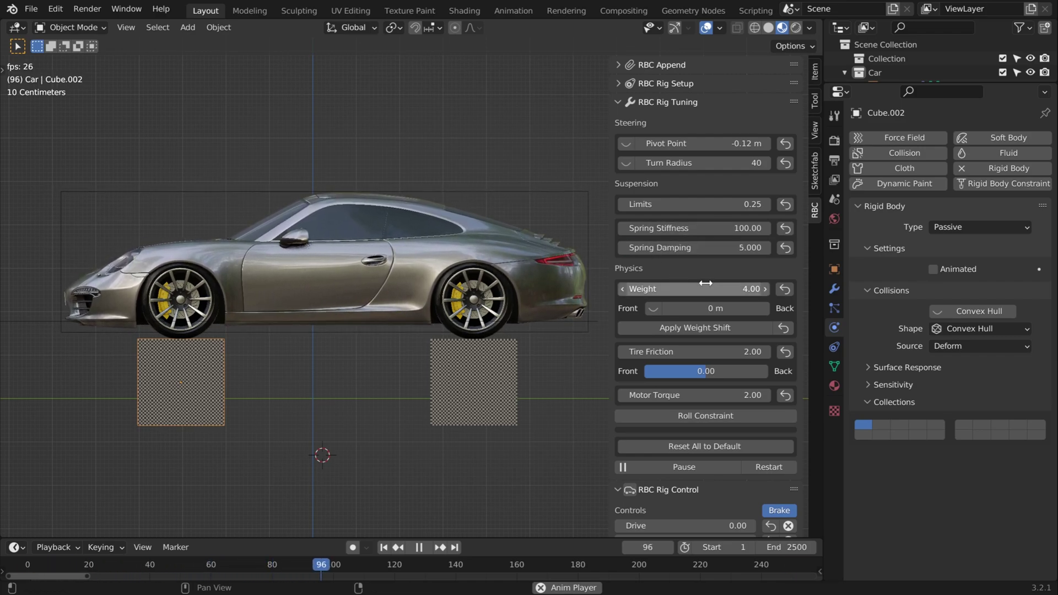
{"action": "key", "text": "shift+Left"}
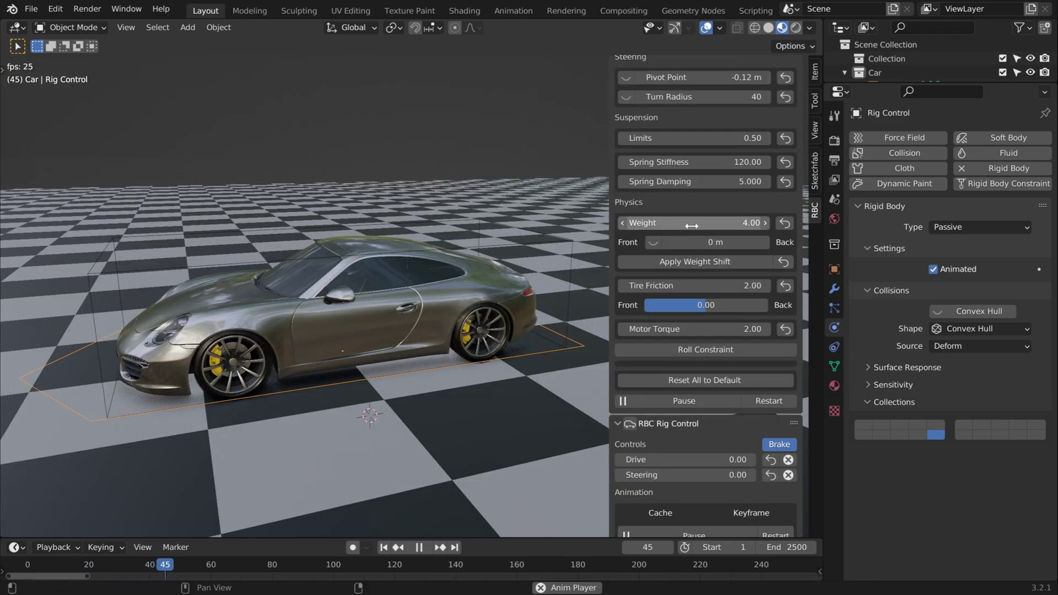
Test a Weight of 15 with the Spring Stiffness raised to about 280, and set the Weight to 5.
{"action": "left_click_drag", "start_coordinate": [692, 225], "coordinate": [758, 223]}
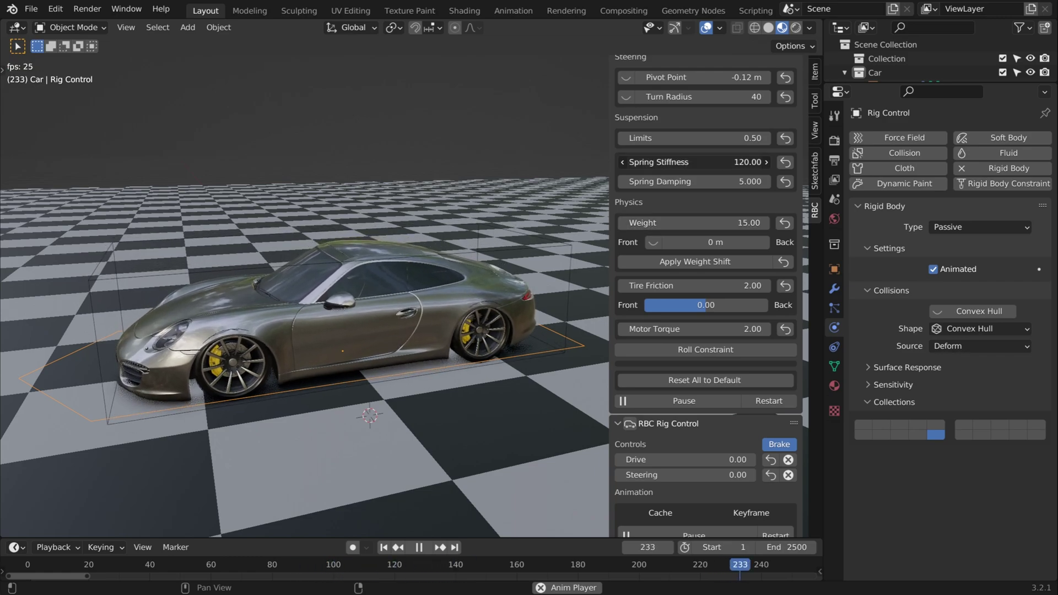
{"action": "left_click_drag", "start_coordinate": [691, 162], "coordinate": [733, 162]}
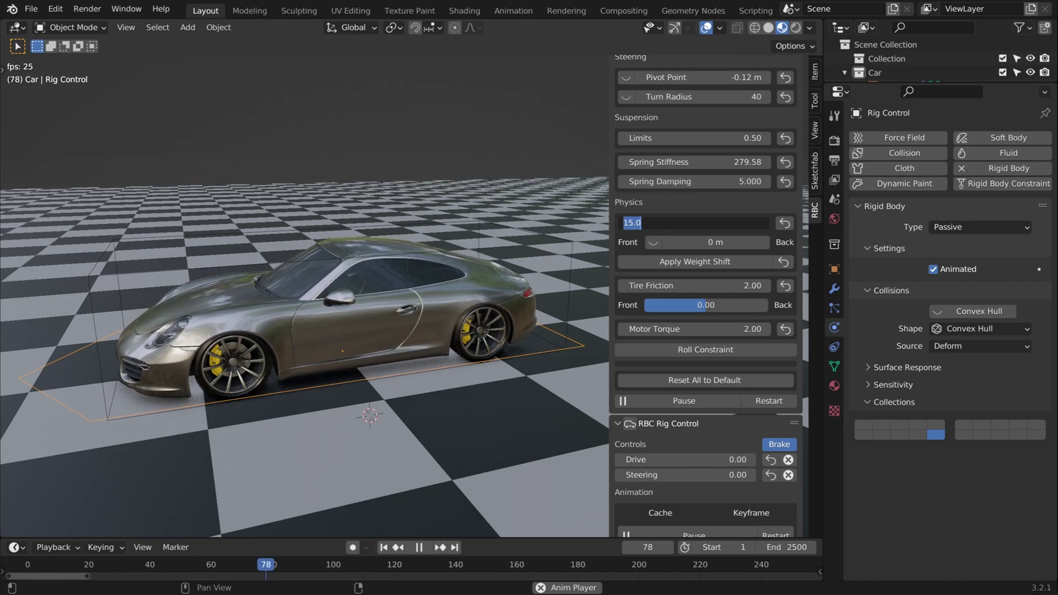
{"action": "type", "text": "4"}
{"action": "key", "text": "Return"}
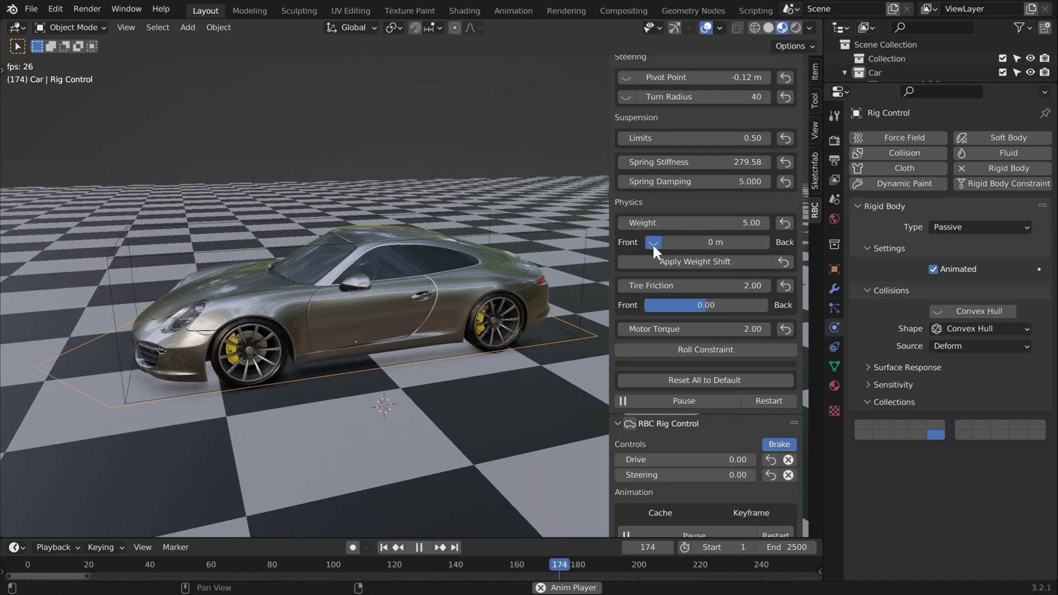
Show the weight marker, apply a weight shift of -2.73 m toward the front, and move the weight backward.
{"action": "left_click", "coordinate": [653, 242]}
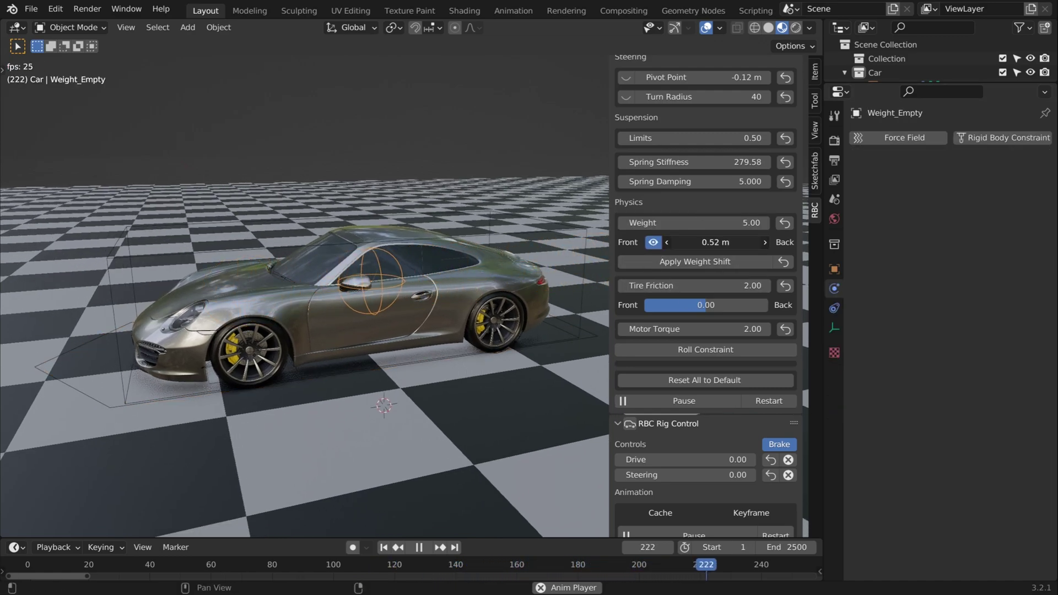
{"action": "left_click", "coordinate": [723, 259]}
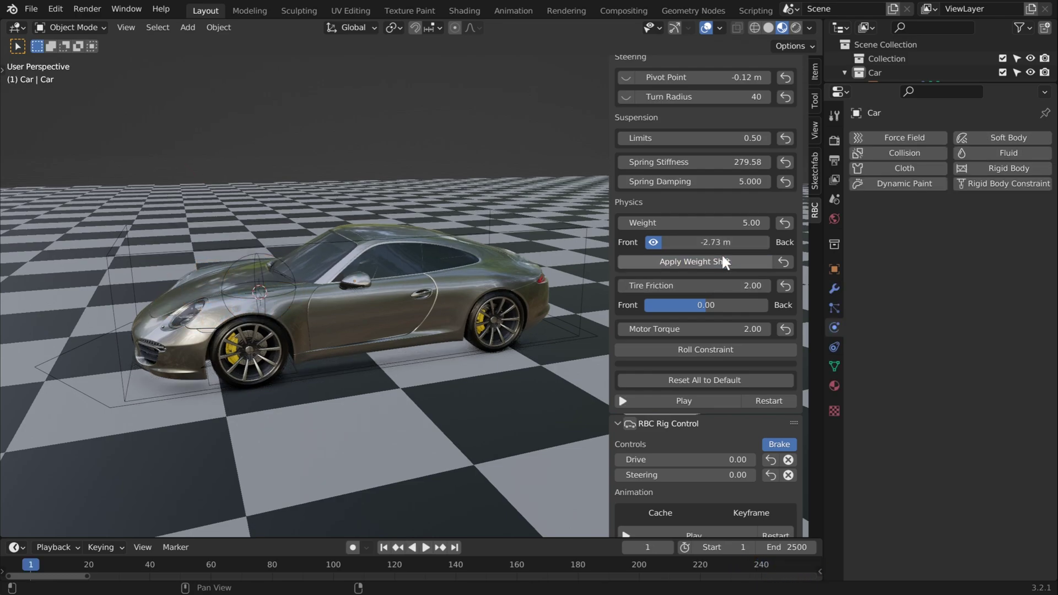
{"action": "left_click_drag", "start_coordinate": [719, 243], "coordinate": [760, 242]}
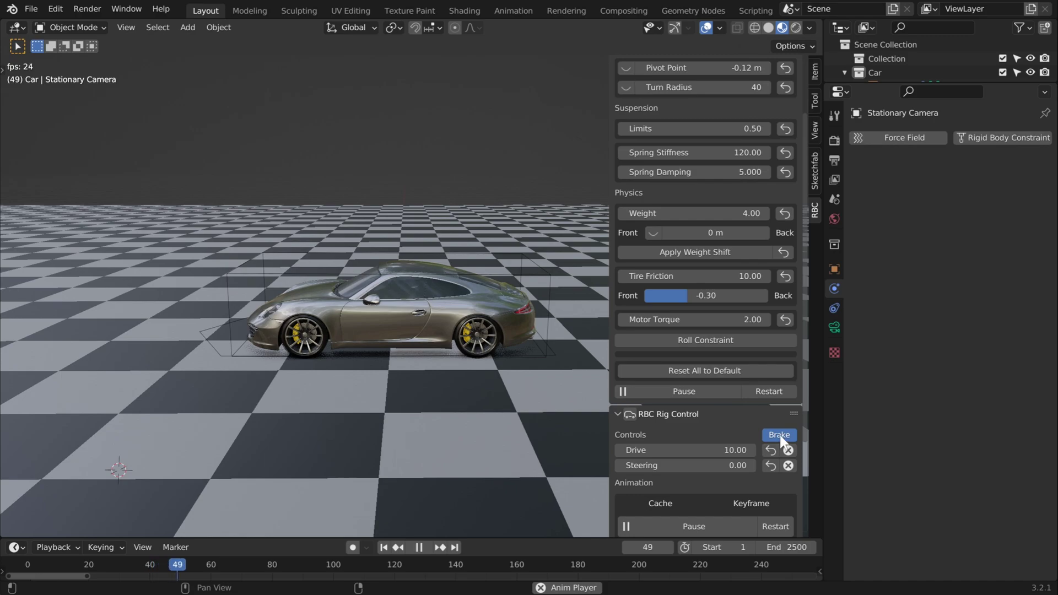
Release the brake and restart the simulation to test the car's acceleration with a Motor Torque of 10.
{"action": "left_click", "coordinate": [779, 436]}
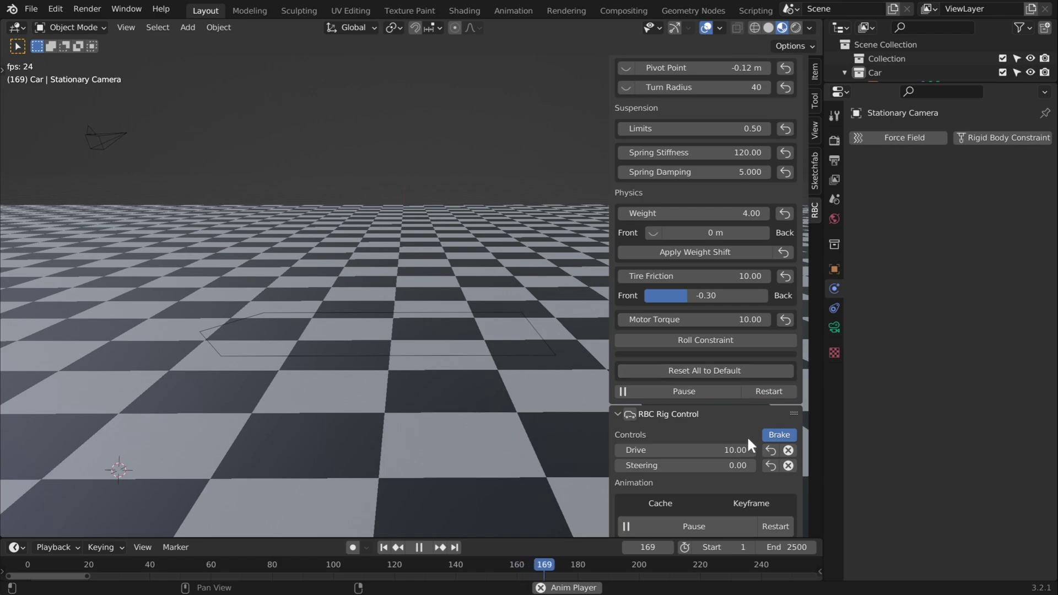
{"action": "left_click", "coordinate": [776, 524]}
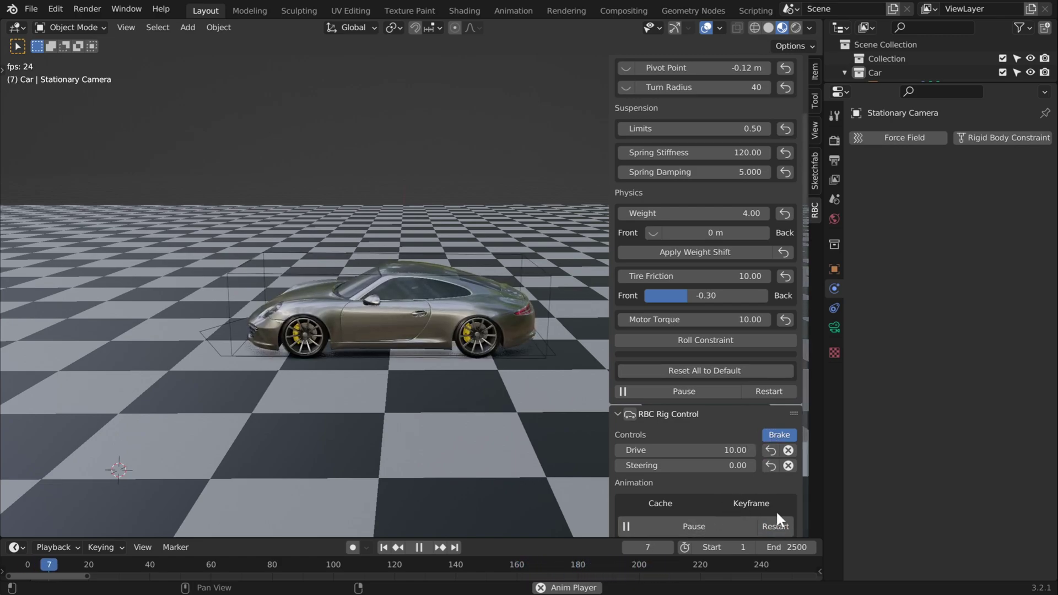
{"action": "left_click", "coordinate": [785, 434]}
{"action": "middle_click_drag", "start_coordinate": [496, 402], "coordinate": [299, 386]}
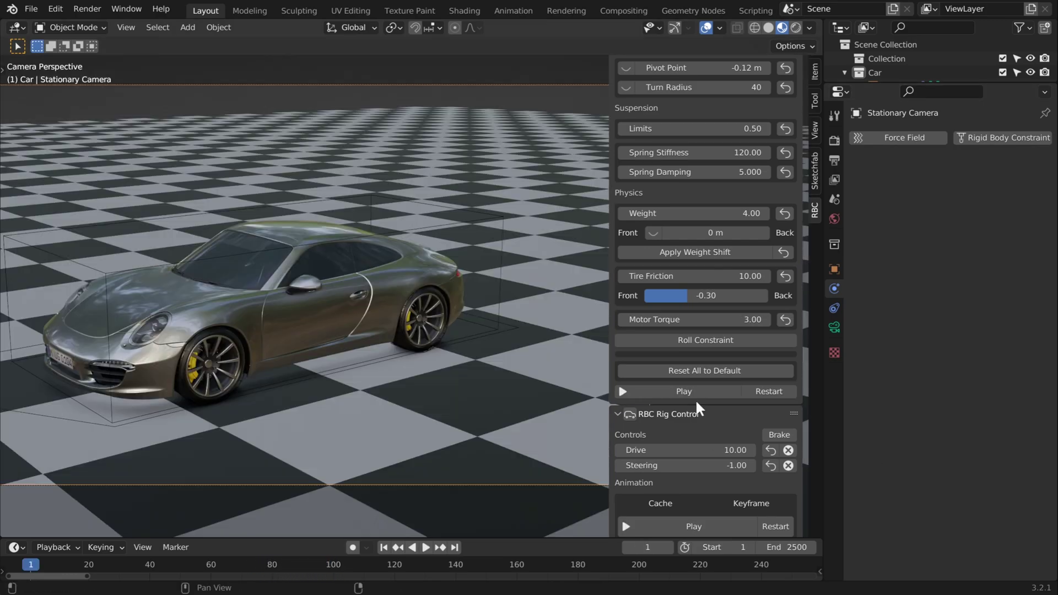
Enable the Roll Constraint and play the simulation while turning the Steering from -1 to 1.
{"action": "left_click", "coordinate": [705, 340]}
{"action": "left_click", "coordinate": [686, 391]}
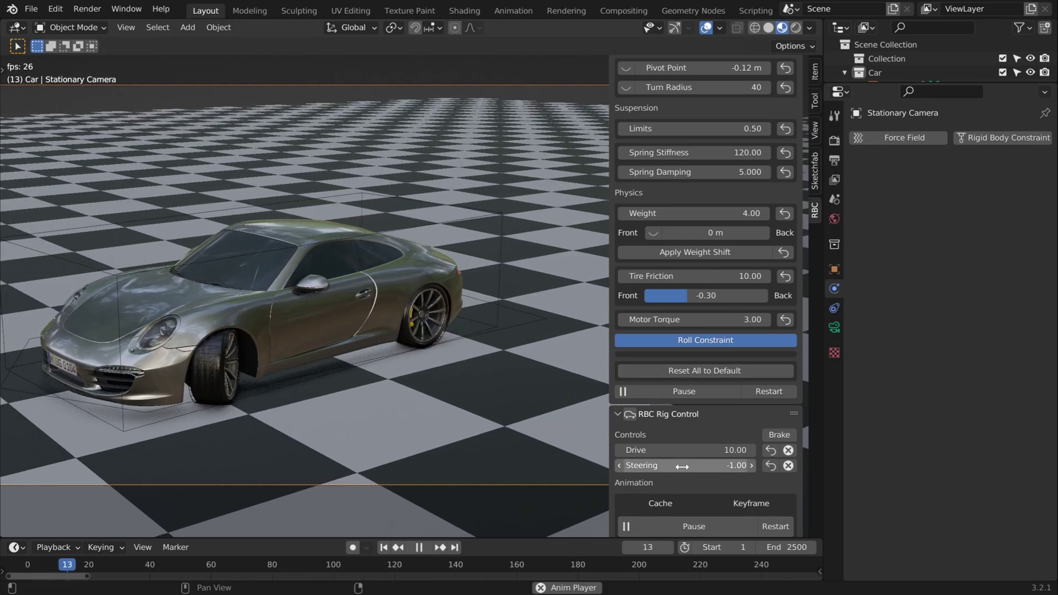
{"action": "left_click_drag", "start_coordinate": [685, 466], "coordinate": [745, 465]}
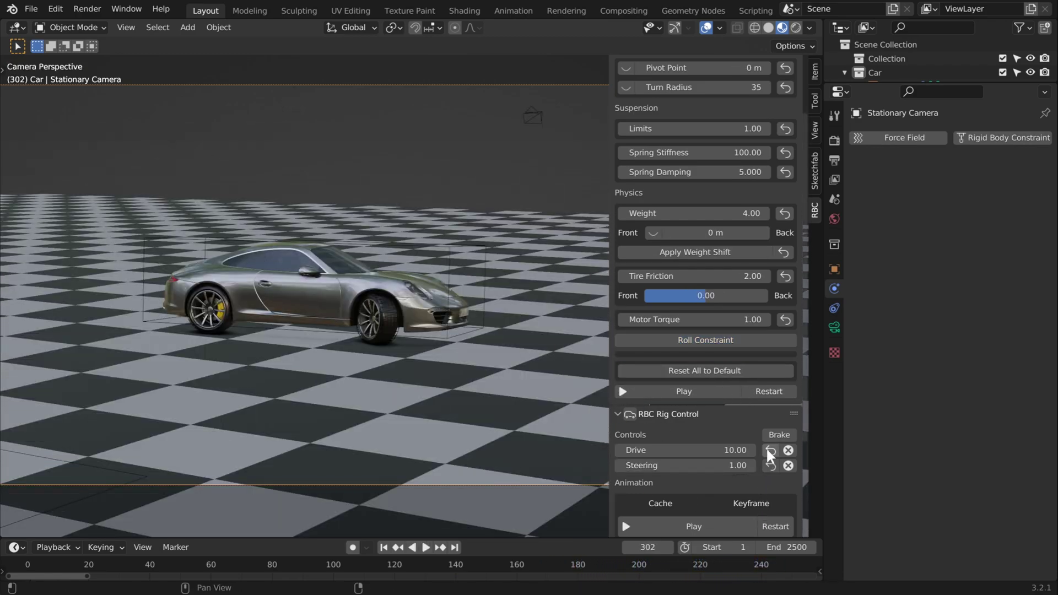
Reset Drive and Steering to 0, and play, pause and restart the simulation from the first frame.
{"action": "key", "text": "shift+Left"}
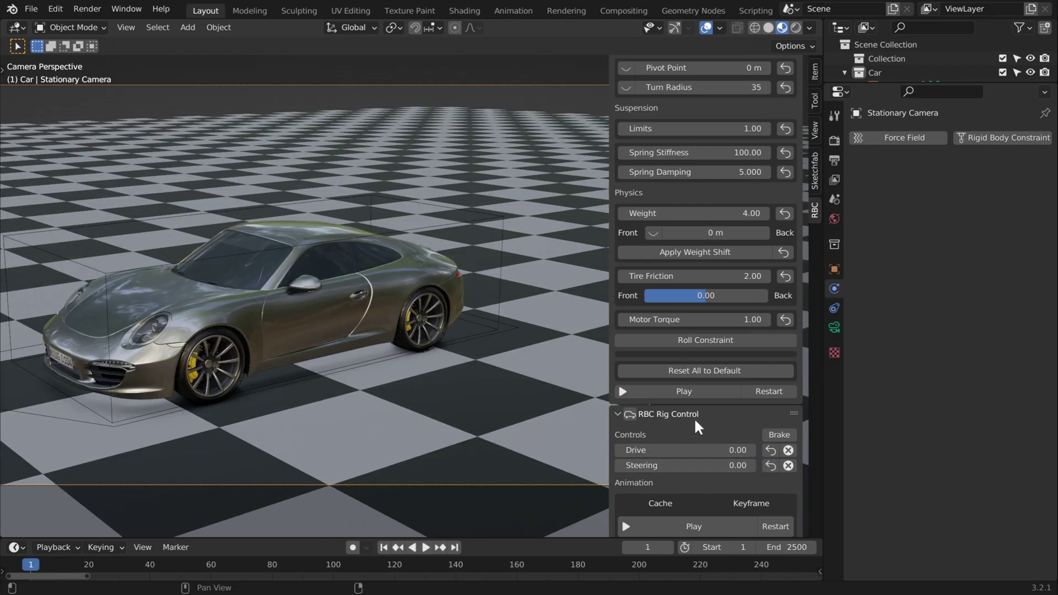
{"action": "left_click", "coordinate": [722, 392]}
{"action": "left_click", "coordinate": [712, 388]}
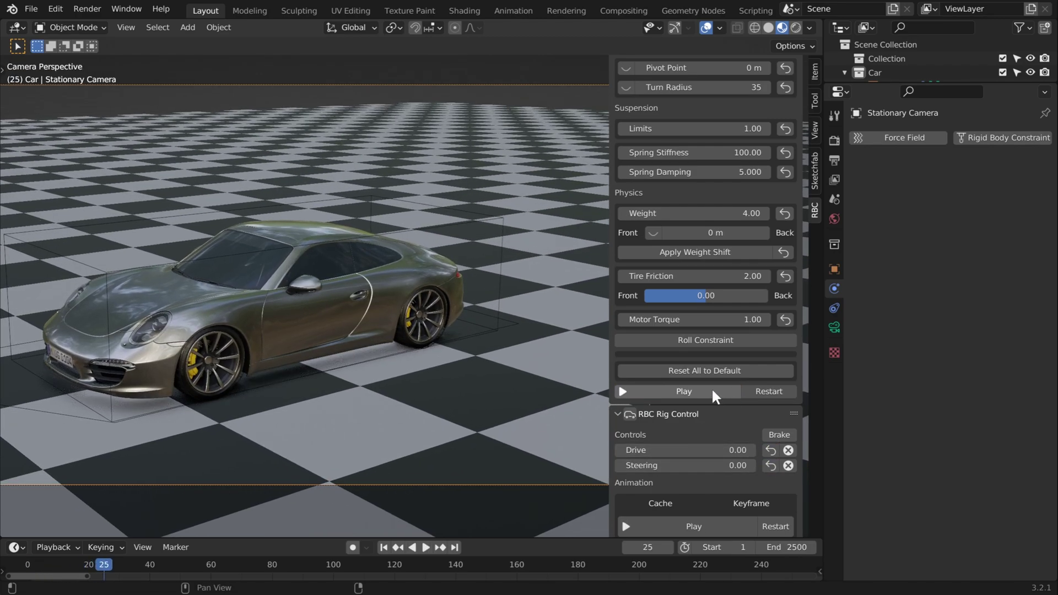
{"action": "left_click", "coordinate": [752, 392]}
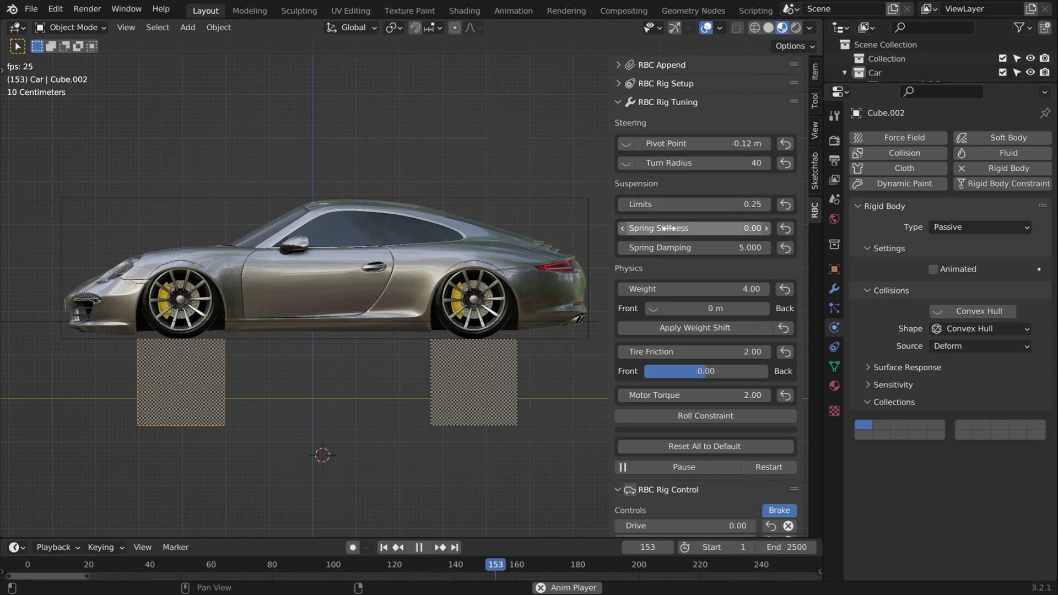
Increase the Spring Stiffness from zero to about 97 and replay the simulation to test the suspension.
{"action": "left_click_drag", "start_coordinate": [694, 228], "coordinate": [727, 228]}
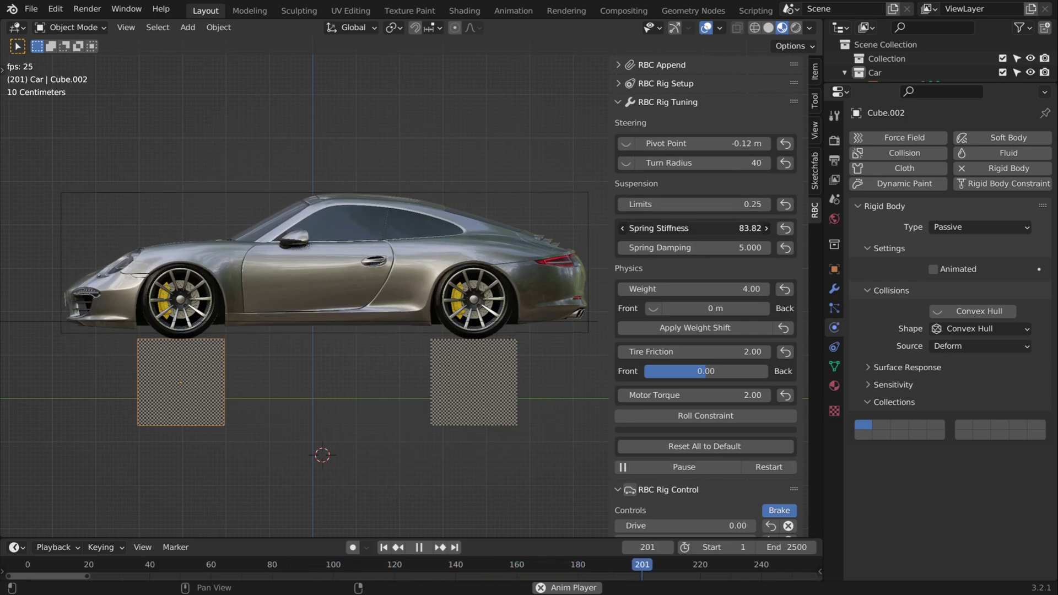
{"action": "key", "text": "shift+Left"}
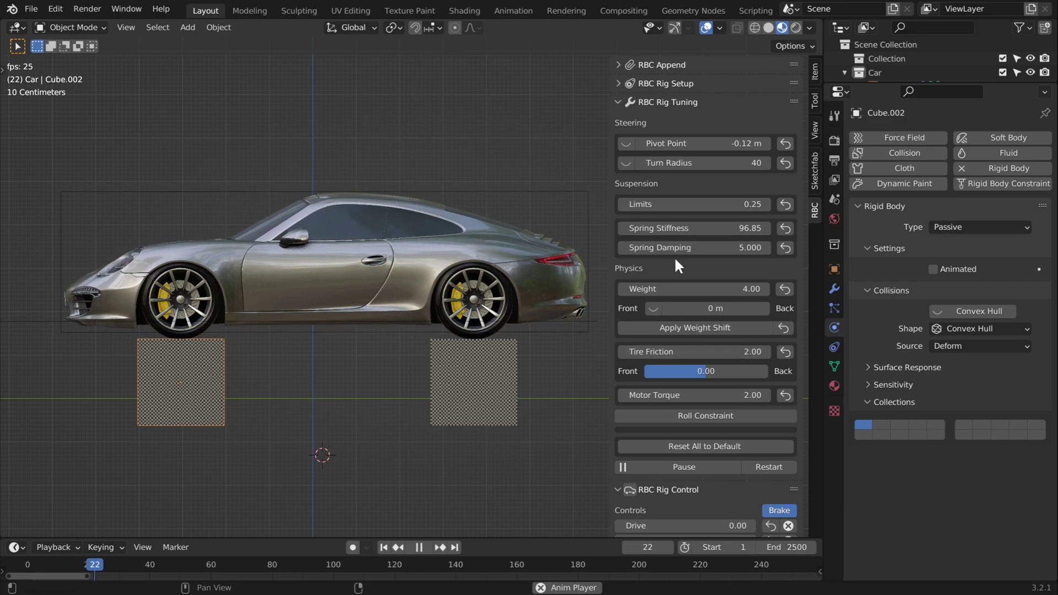
{"action": "key", "text": "Return"}
{"action": "key", "text": "shift+Left"}
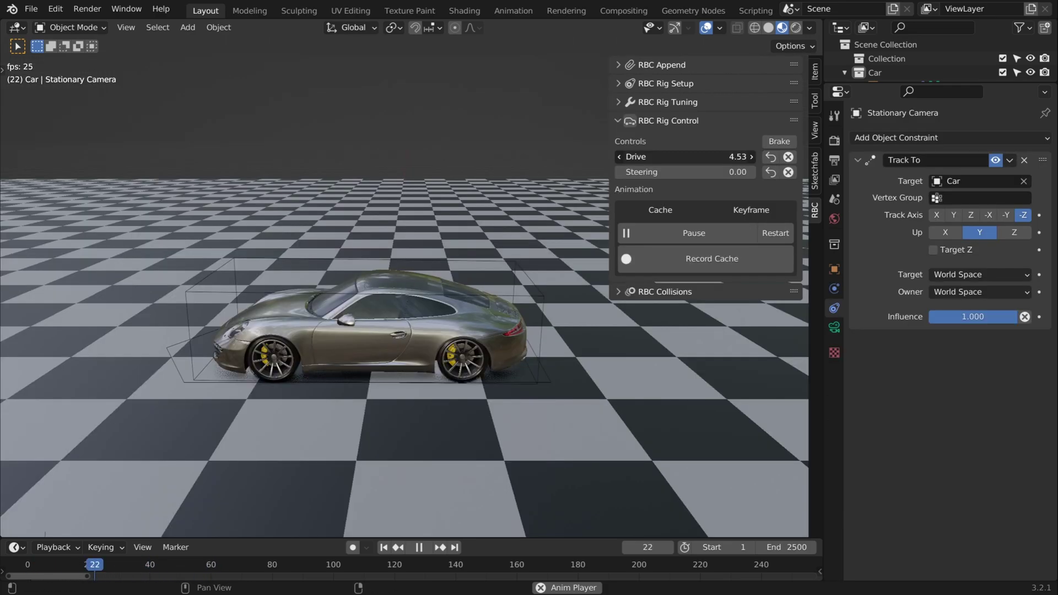
Test Drive up to about 75, reset it and apply the brake, and release the brake to reverse at about -6.
{"action": "key", "text": "Up"}
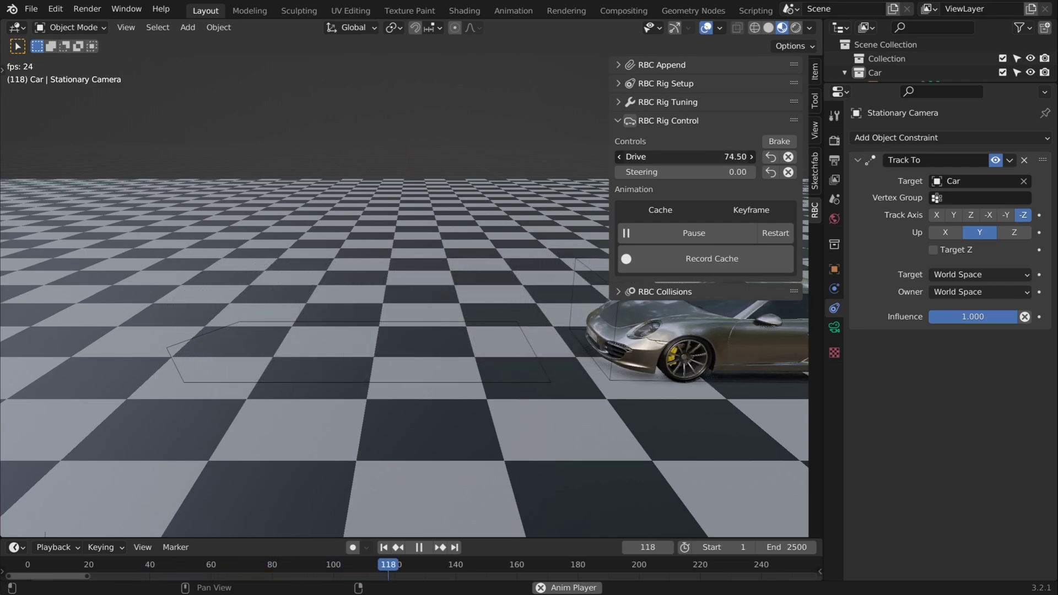
{"action": "key", "text": "BackSpace"}
{"action": "left_click", "coordinate": [779, 141]}
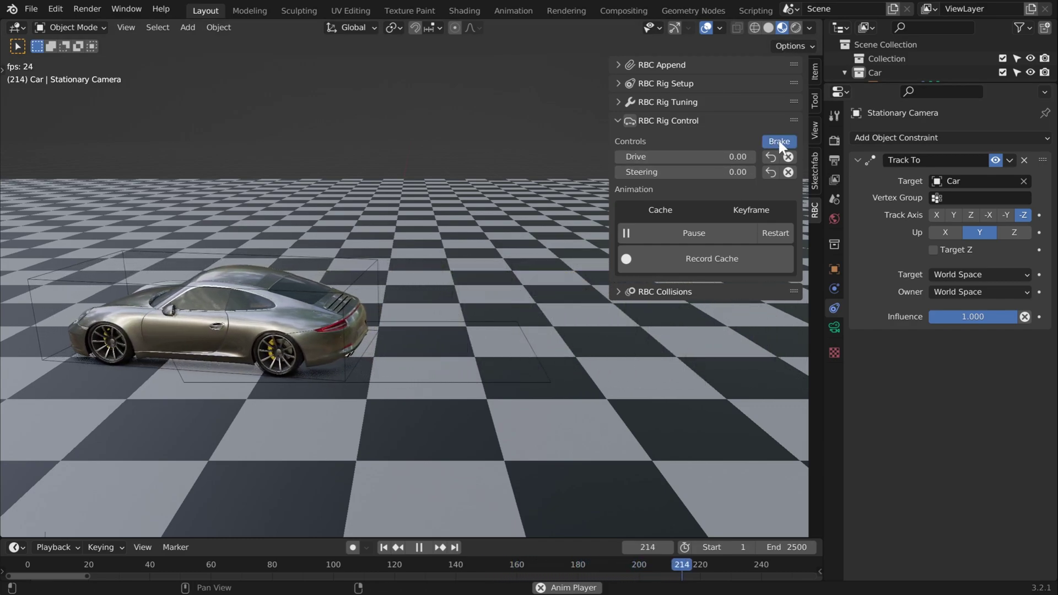
{"action": "left_click", "coordinate": [779, 141]}
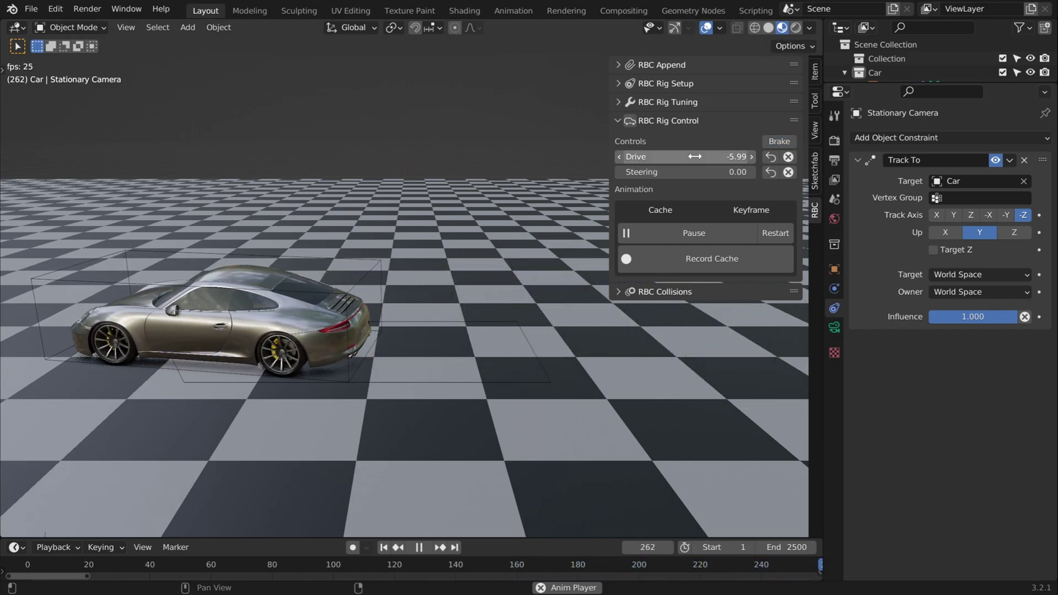
{"action": "key", "text": "Escape"}
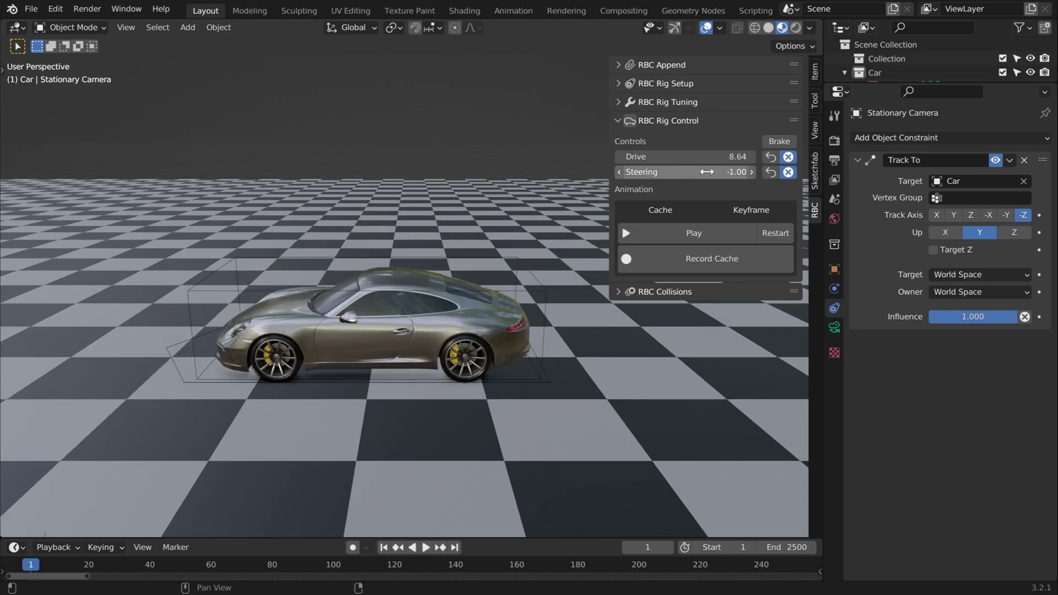
Play and restart the simulation with Drive at 10 and Steering at -1, apply the brake, and pause playback.
{"action": "left_click", "coordinate": [717, 233]}
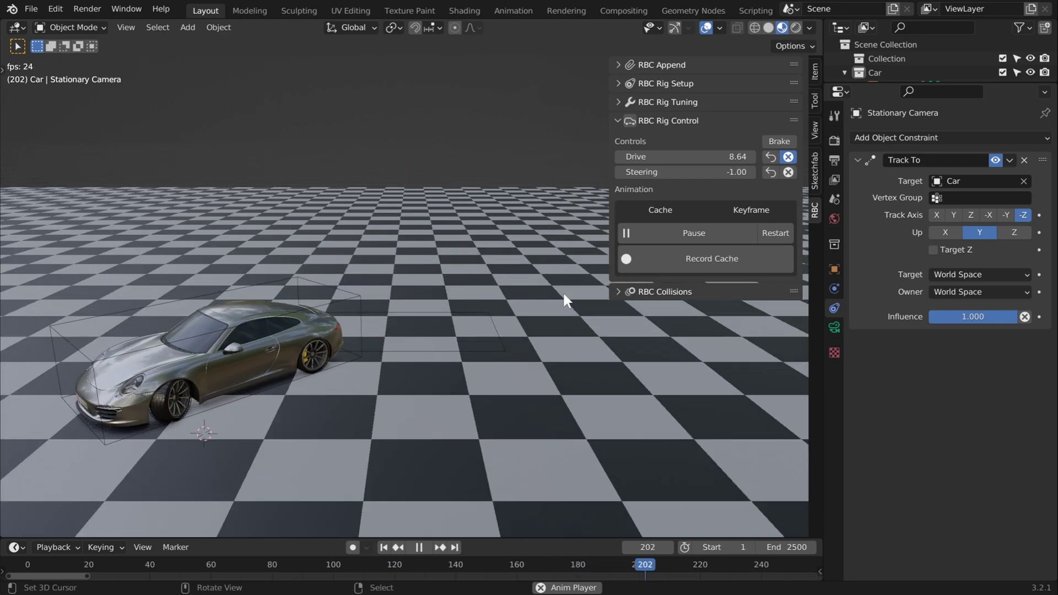
{"action": "key", "text": "shift+Left"}
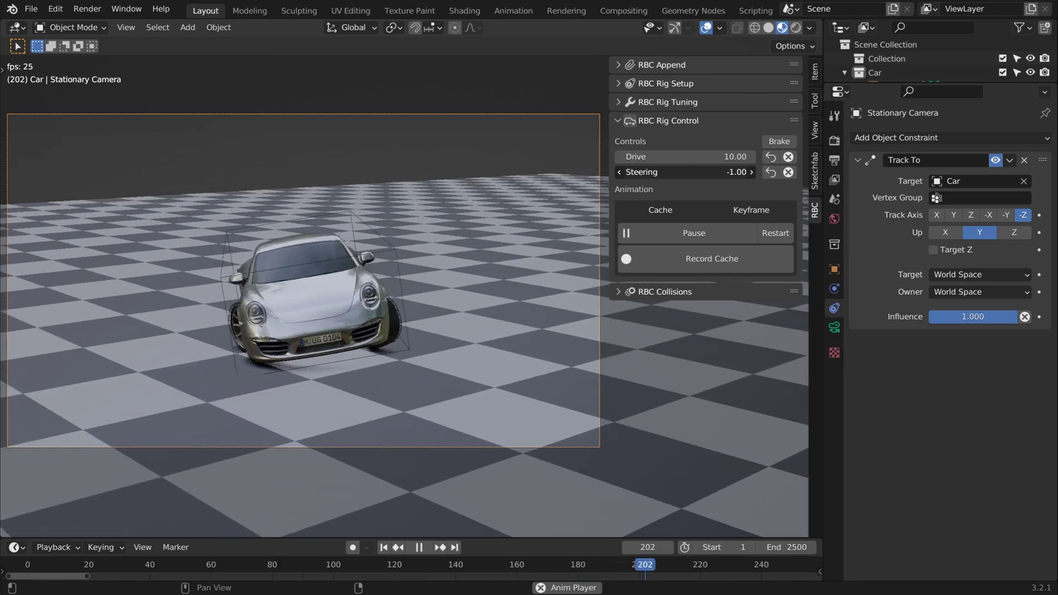
{"action": "left_click", "coordinate": [778, 141]}
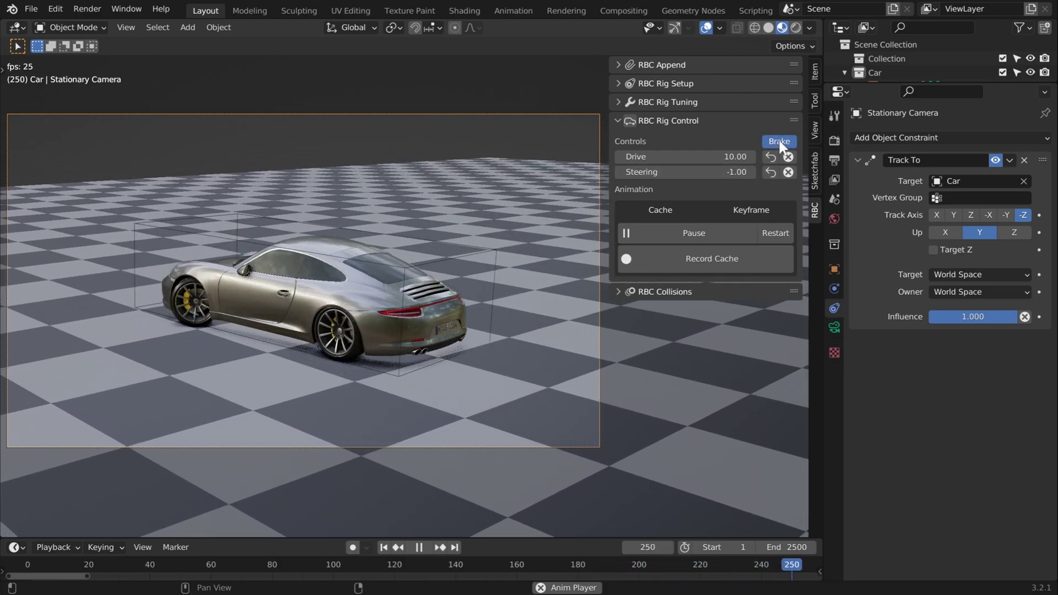
{"action": "left_click", "coordinate": [709, 232]}
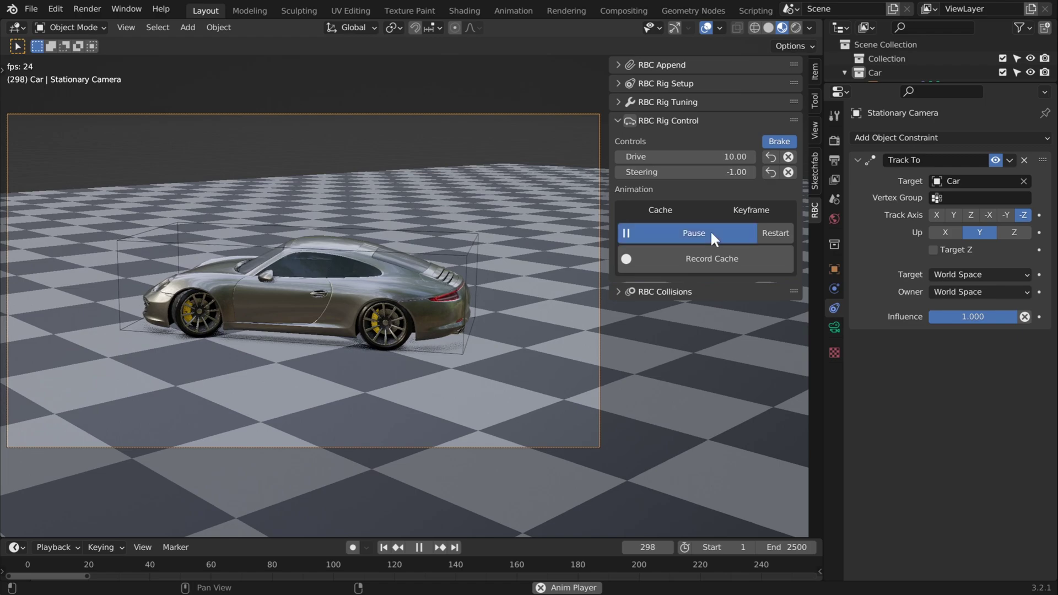
Enlarge the timeline, record the car's simulation to the cache, and play it back from the start.
{"action": "left_click_drag", "start_coordinate": [495, 528], "coordinate": [494, 477]}
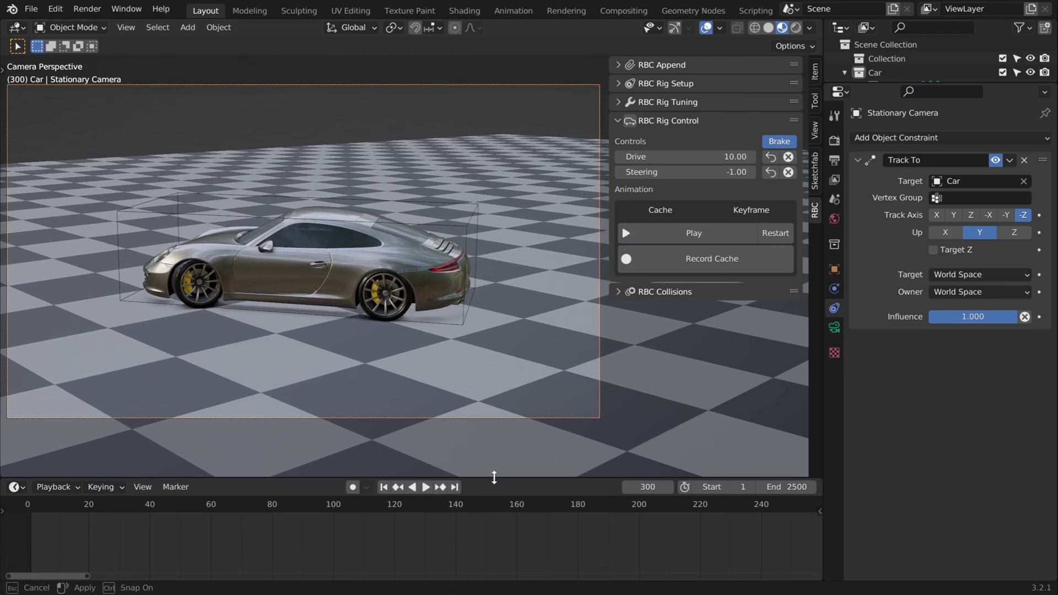
{"action": "left_click", "coordinate": [470, 329]}
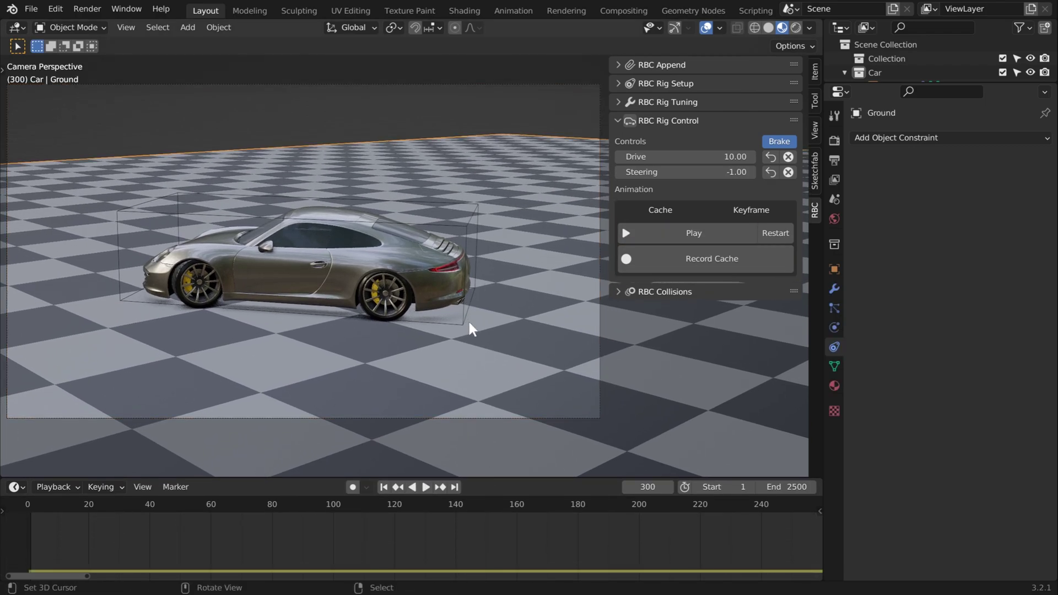
{"action": "scroll", "coordinate": [204, 558], "scroll_direction": "down", "scroll_amount": 5}
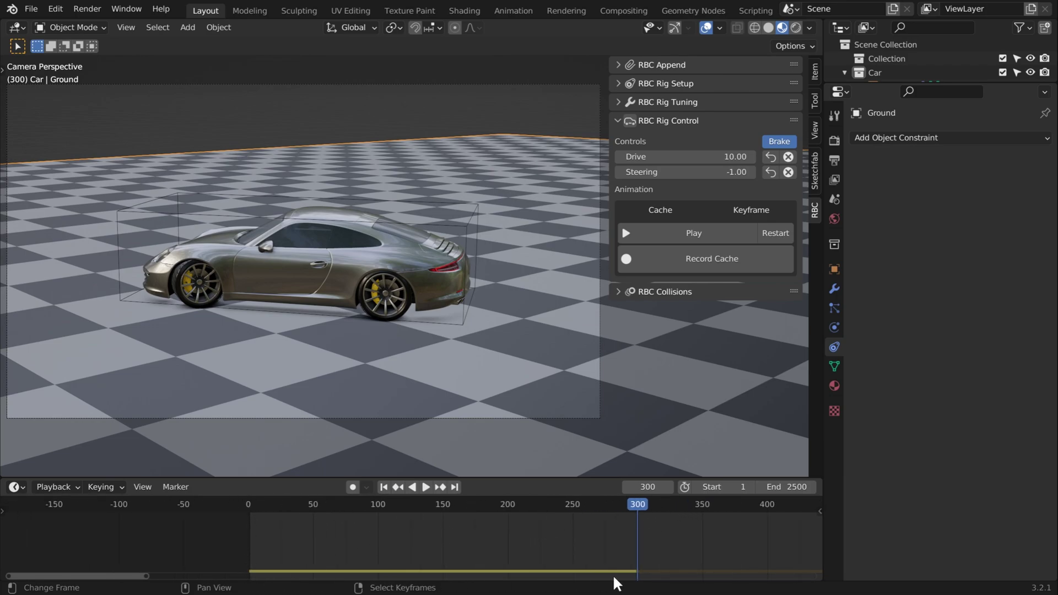
{"action": "middle_click_drag", "start_coordinate": [670, 556], "coordinate": [530, 577]}
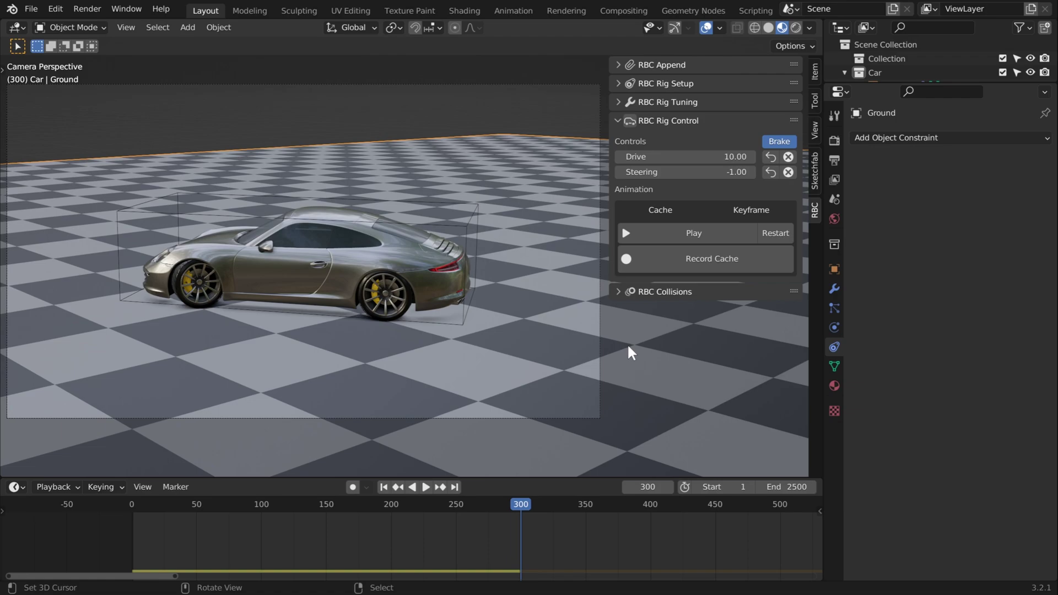
{"action": "left_click", "coordinate": [732, 259]}
{"action": "left_click_drag", "start_coordinate": [555, 518], "coordinate": [131, 514]}
{"action": "key", "text": "space"}
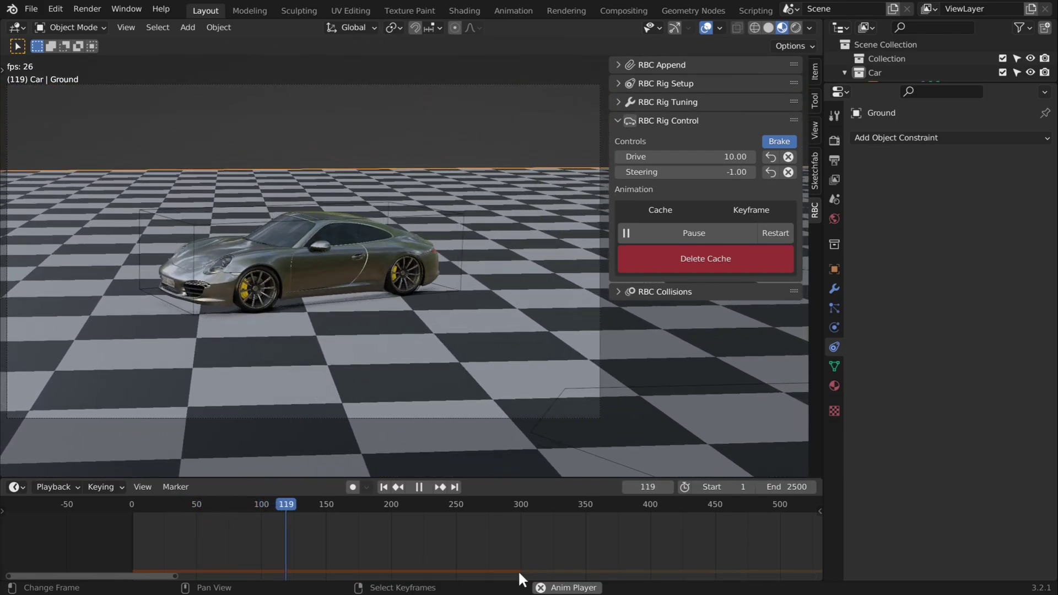
Scrub and replay the cached drive with the end frame set to 300, and delete the cache.
{"action": "left_click_drag", "start_coordinate": [332, 511], "coordinate": [512, 504]}
{"action": "key", "text": "space"}
{"action": "key", "text": "space"}
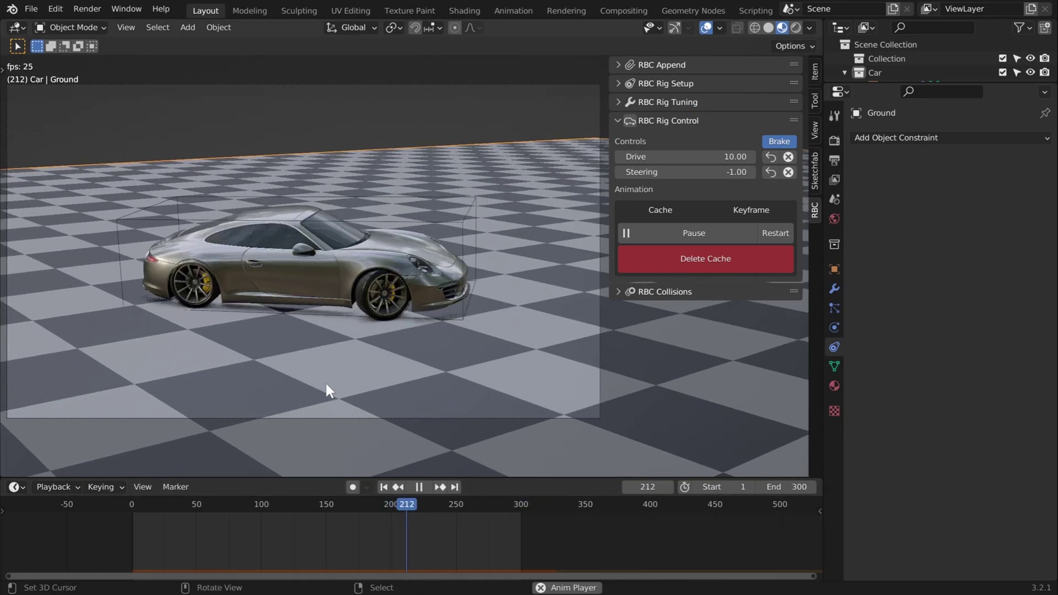
{"action": "key", "text": "space"}
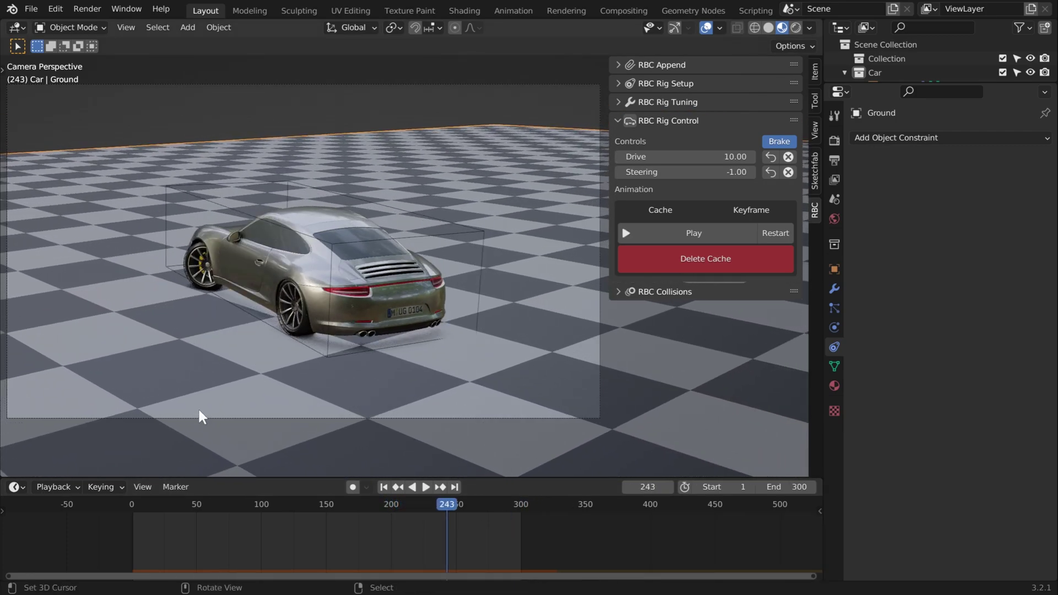
{"action": "left_click", "coordinate": [693, 256]}
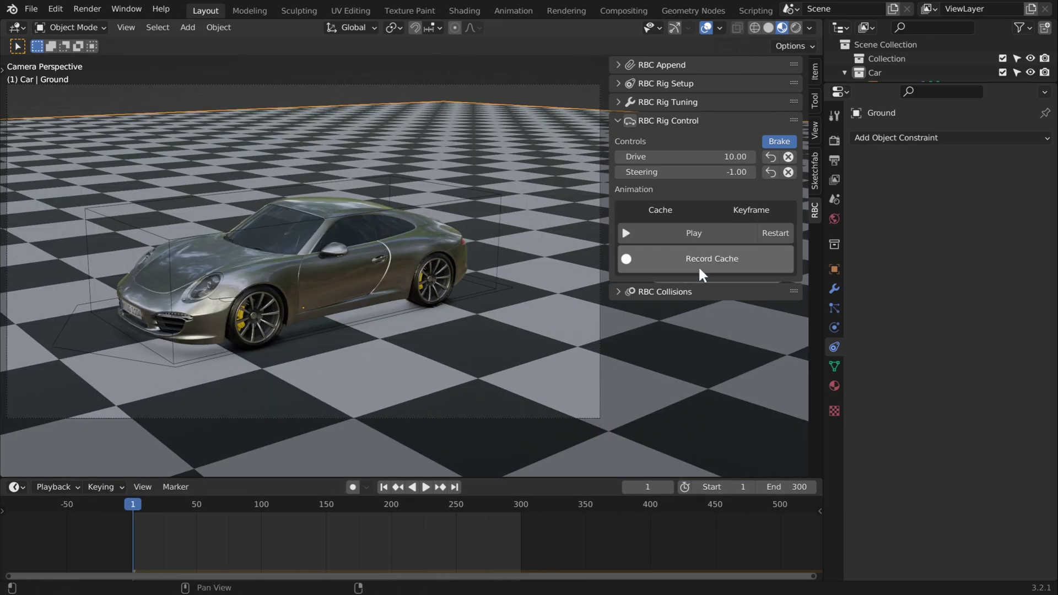
Record keyframes of a drive starting from zeroed controls, with Drive at about 12 and Steering swinging between 1 and -1.
{"action": "left_click", "coordinate": [694, 233]}
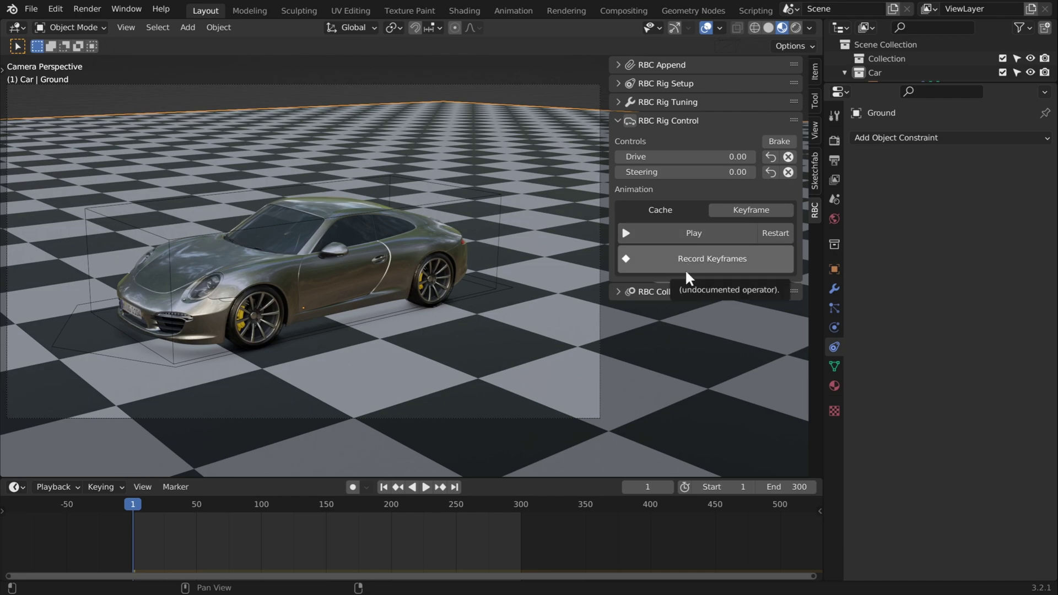
{"action": "left_click", "coordinate": [724, 262]}
{"action": "key", "text": "Up"}
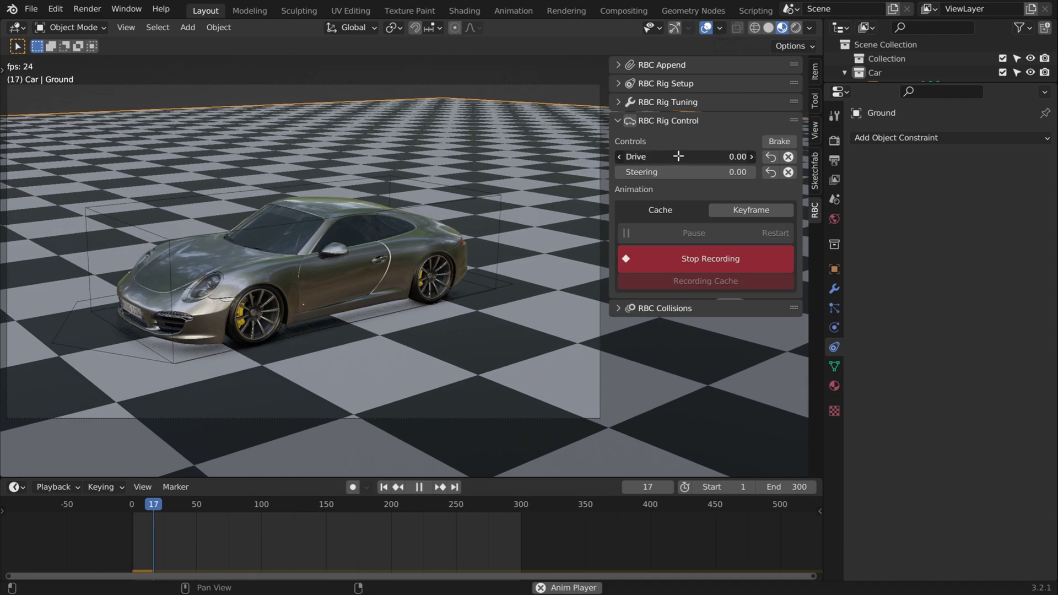
{"action": "key", "text": "Left"}
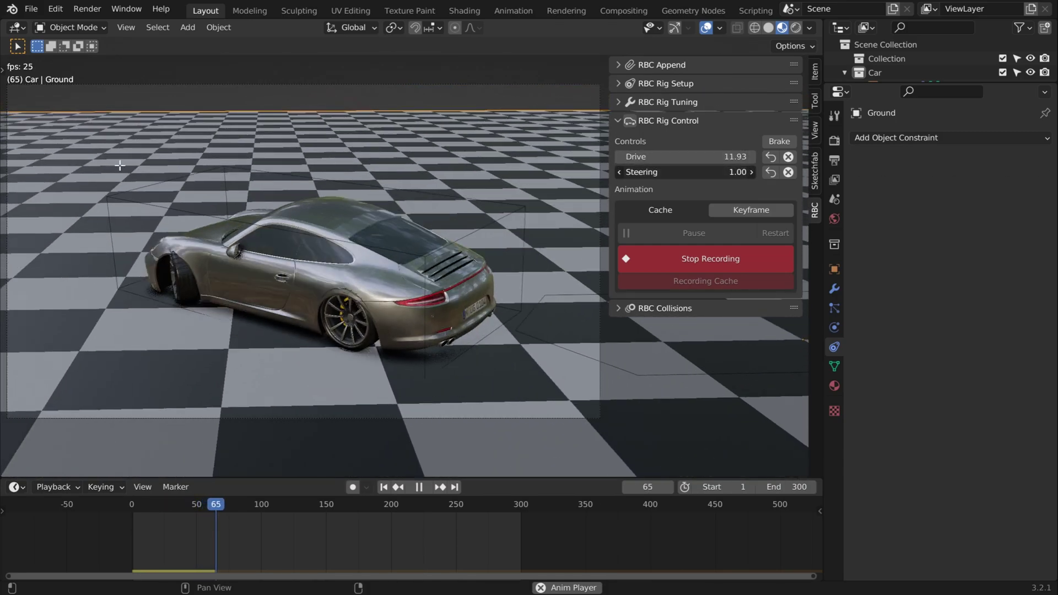
{"action": "key", "text": "Right"}
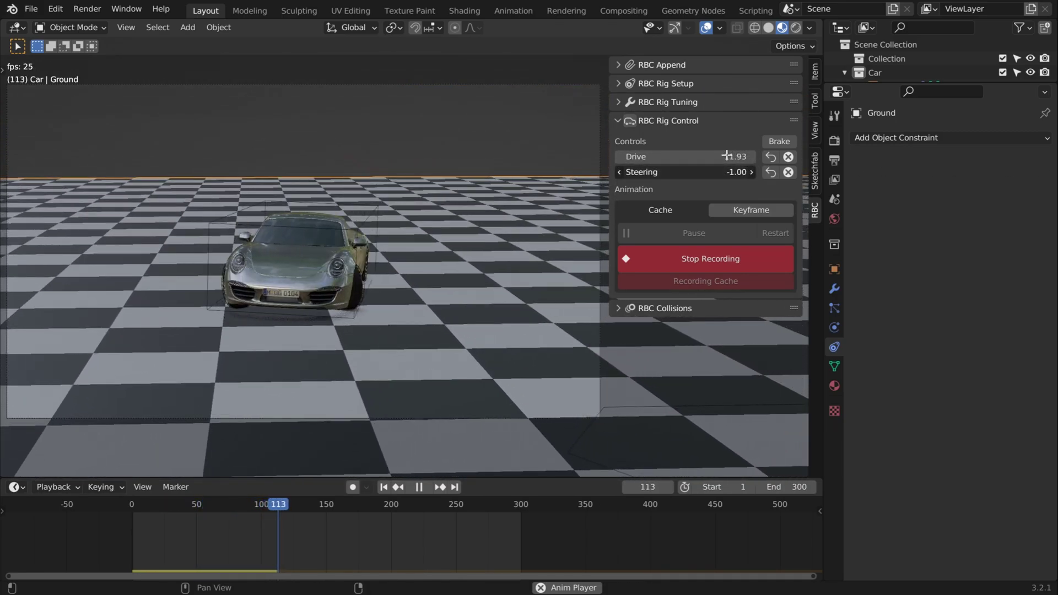
{"action": "key", "text": "Left"}
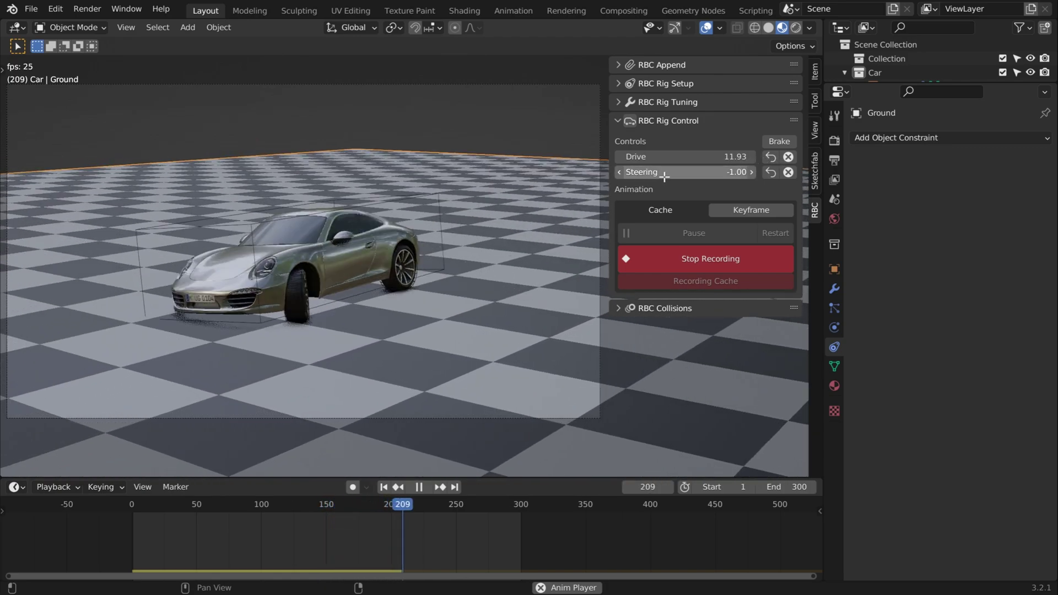
{"action": "key", "text": "Right"}
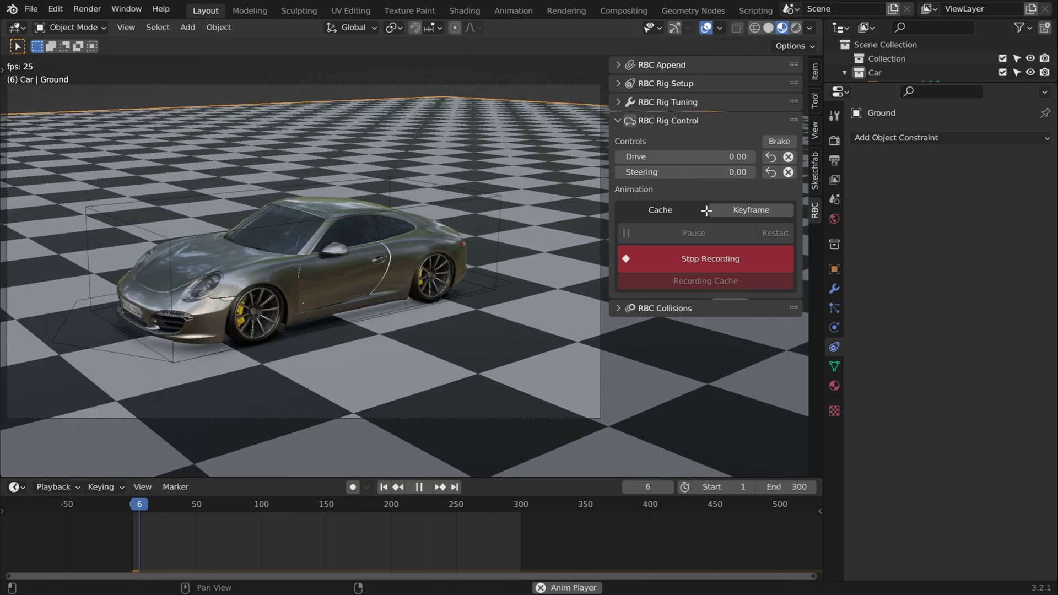
Scrub through the keyframed drive, delete its simulation cache, and play the animation again.
{"action": "left_click_drag", "start_coordinate": [163, 511], "coordinate": [185, 514]}
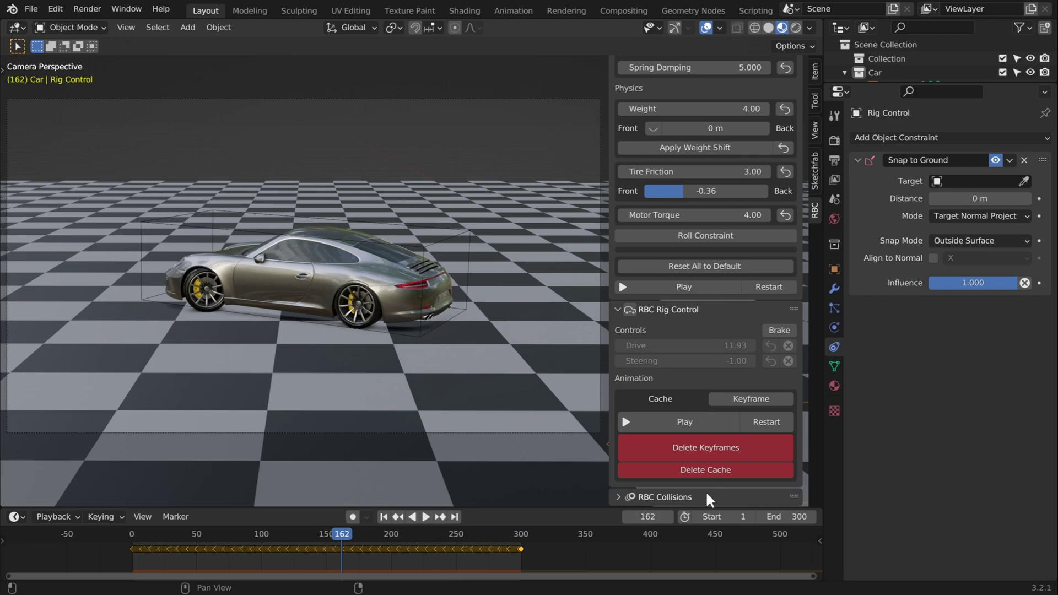
{"action": "left_click", "coordinate": [716, 475]}
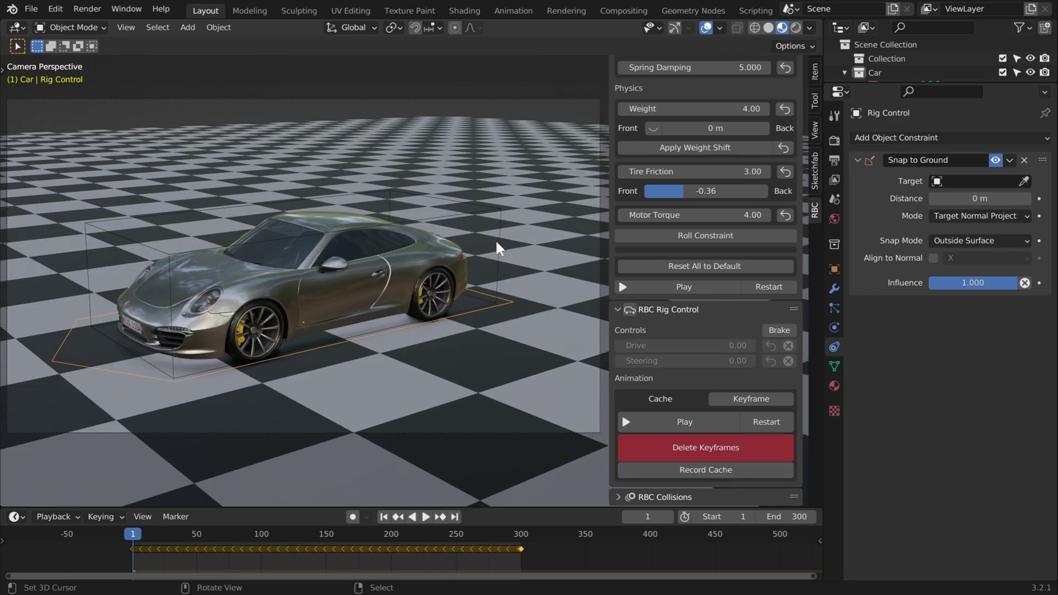
{"action": "key", "text": "space"}
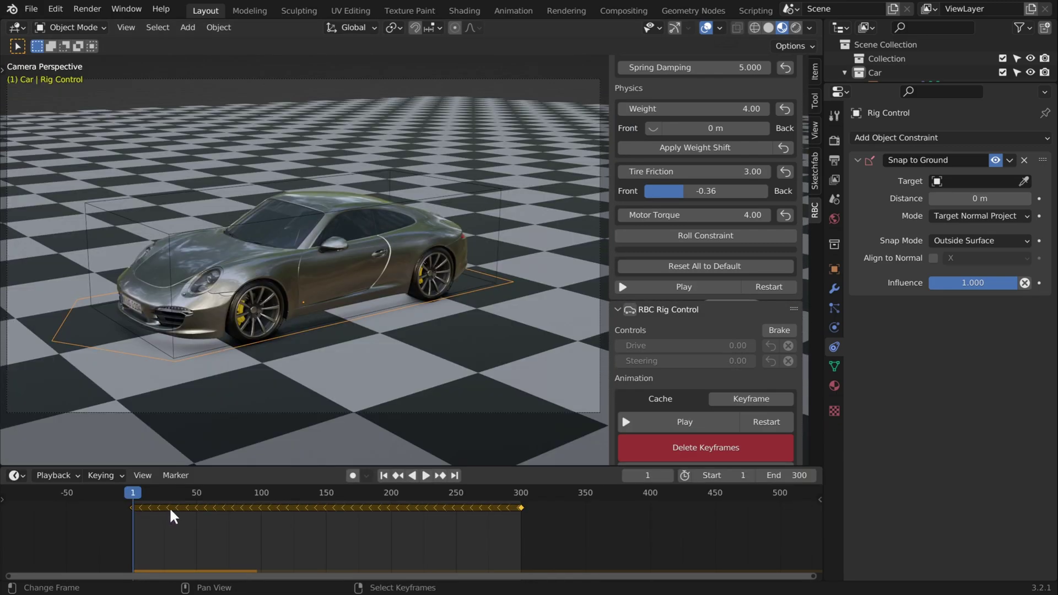
Shift all the recorded keyframes about 30 frames earlier and replay the simulation with Tire Friction at 10.
{"action": "key", "text": "g"}
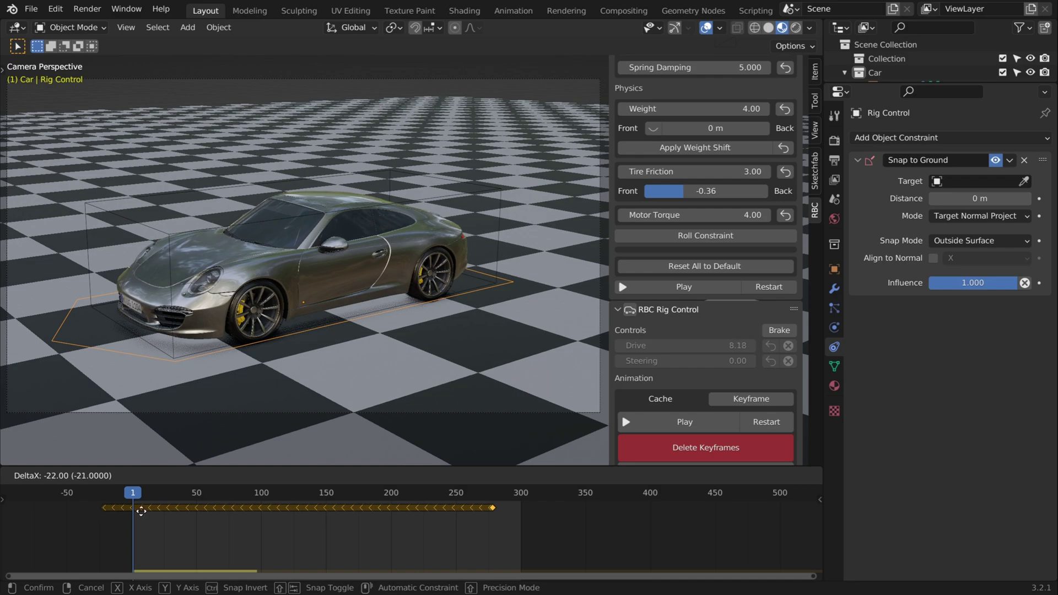
{"action": "left_click", "coordinate": [136, 517]}
{"action": "key", "text": "space"}
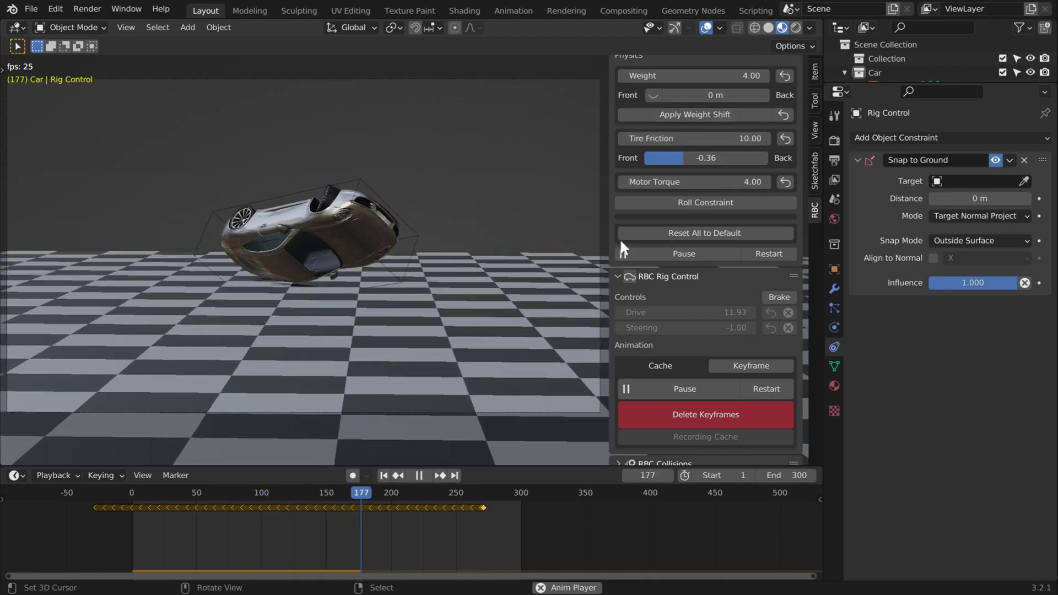
Enable the Roll Constraint for the rig and replay the keyframed drive with the high tire friction.
{"action": "left_click", "coordinate": [642, 253]}
{"action": "left_click", "coordinate": [703, 202]}
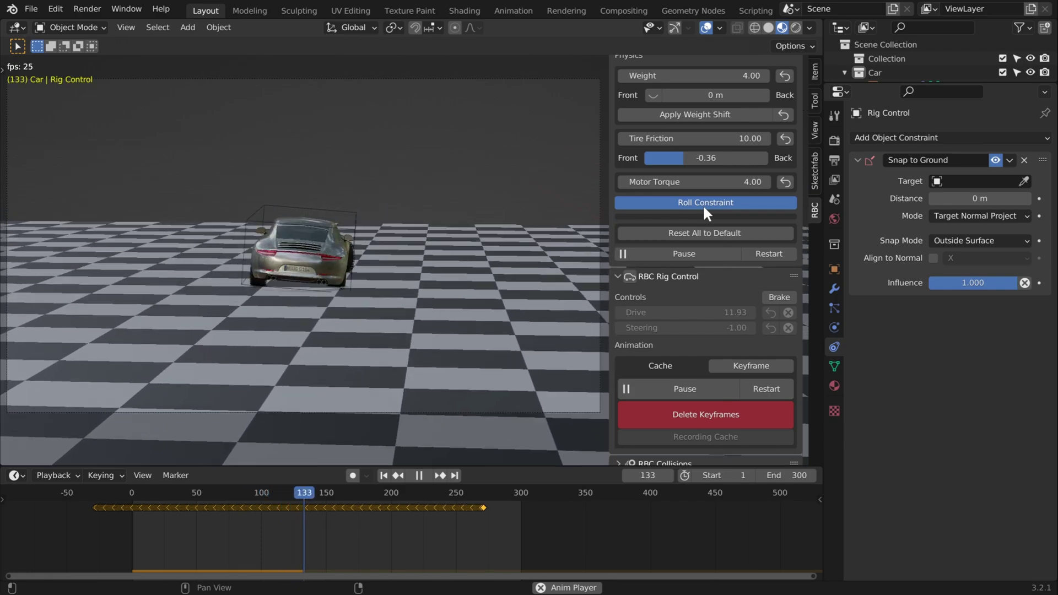
{"action": "scroll", "coordinate": [689, 280], "scroll_direction": "up", "scroll_amount": 1}
{"action": "scroll", "coordinate": [689, 279], "scroll_direction": "up", "scroll_amount": 4}
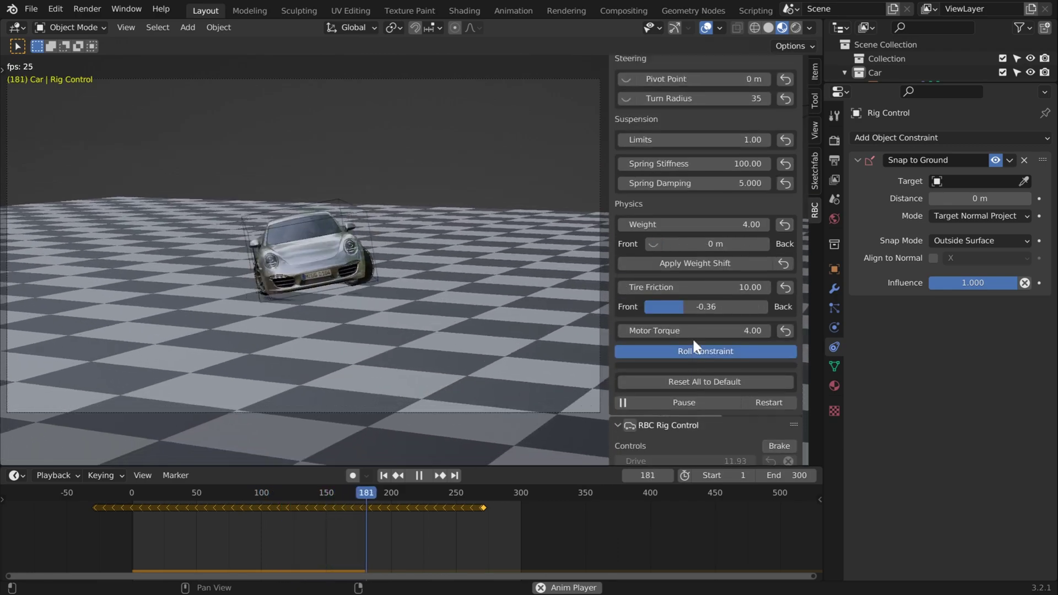
{"action": "scroll", "coordinate": [716, 322], "scroll_direction": "down", "scroll_amount": 4}
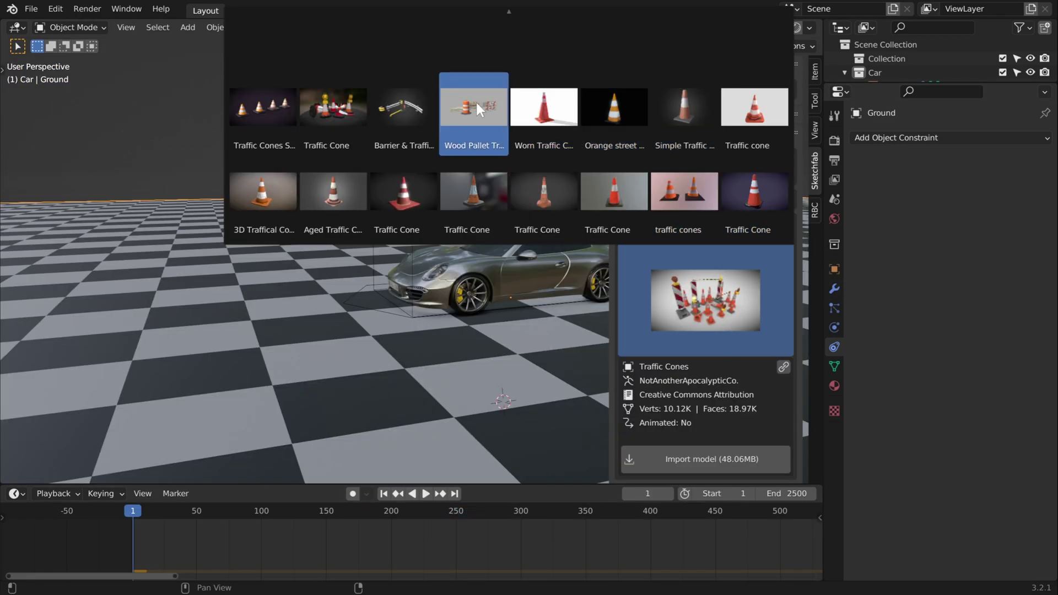
Import the Wood Pallet Traffic Cones construction props model from Sketchfab and give its objects an Active Collision.
{"action": "left_click", "coordinate": [476, 105]}
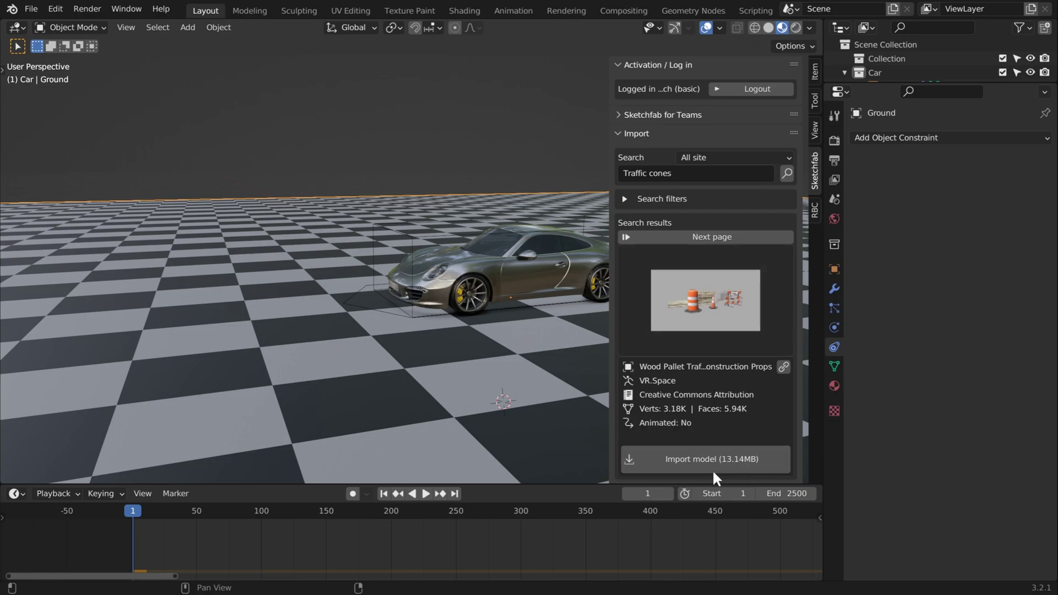
{"action": "left_click", "coordinate": [731, 455]}
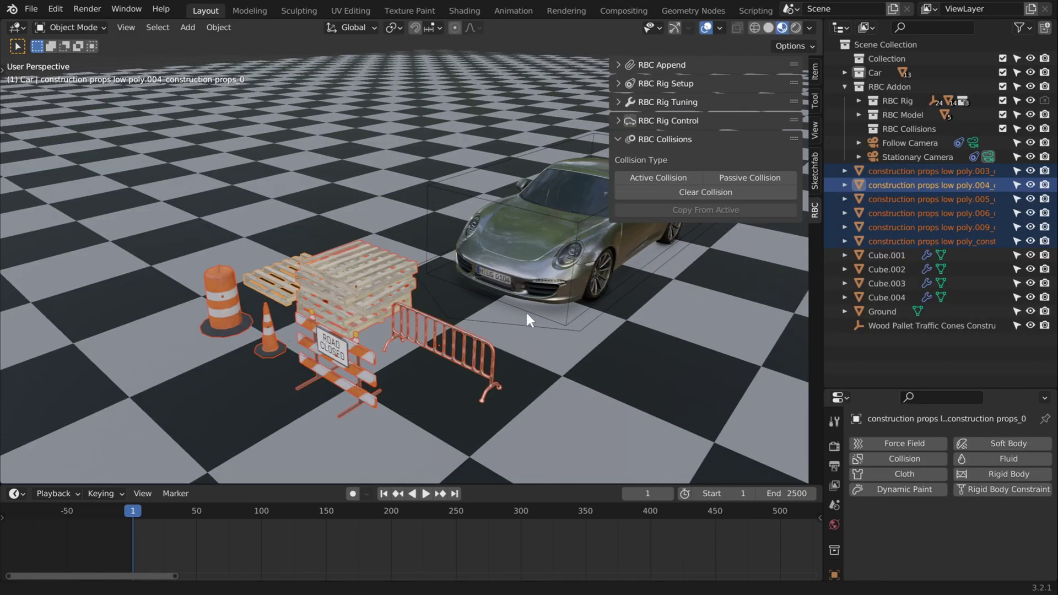
{"action": "middle_click_drag", "start_coordinate": [525, 311], "coordinate": [470, 302], "text": "shift"}
{"action": "left_click", "coordinate": [642, 178]}
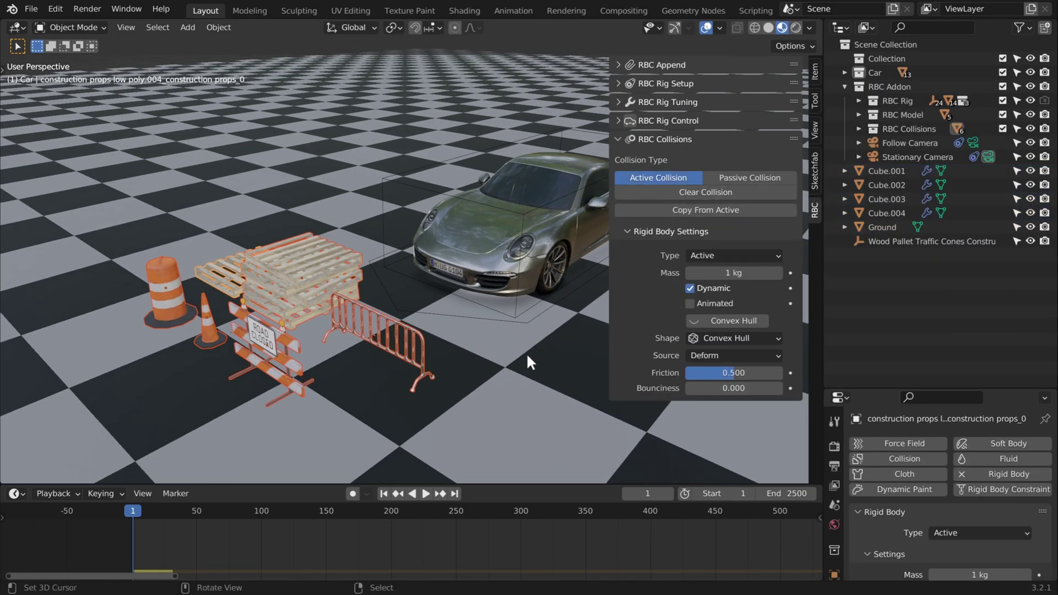
Play and restart the simulation to watch the car drive into the construction props up close, and pause it.
{"action": "scroll", "coordinate": [486, 362], "scroll_direction": "down", "scroll_amount": 3}
{"action": "key", "text": "space"}
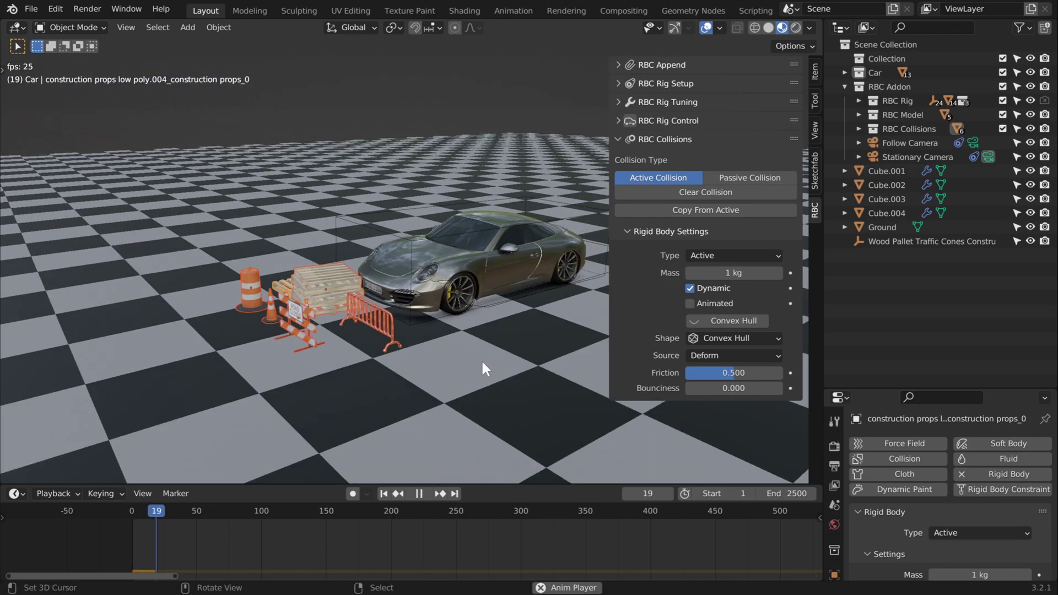
{"action": "middle_click_drag", "start_coordinate": [482, 361], "coordinate": [359, 372]}
{"action": "key", "text": "shift+Left"}
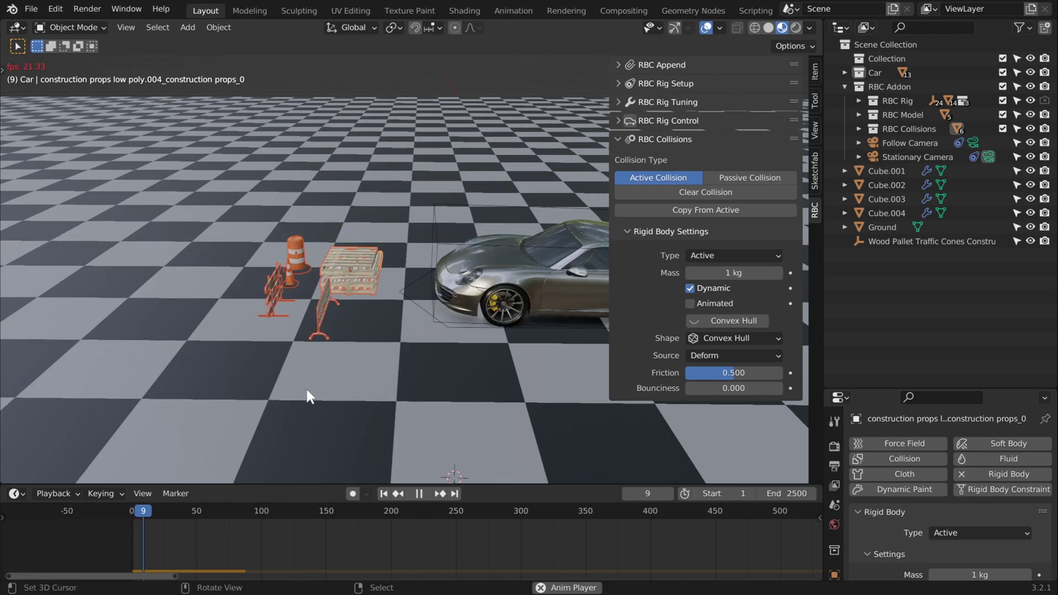
{"action": "scroll", "coordinate": [438, 357], "scroll_direction": "up", "scroll_amount": 5}
{"action": "key", "text": "space"}
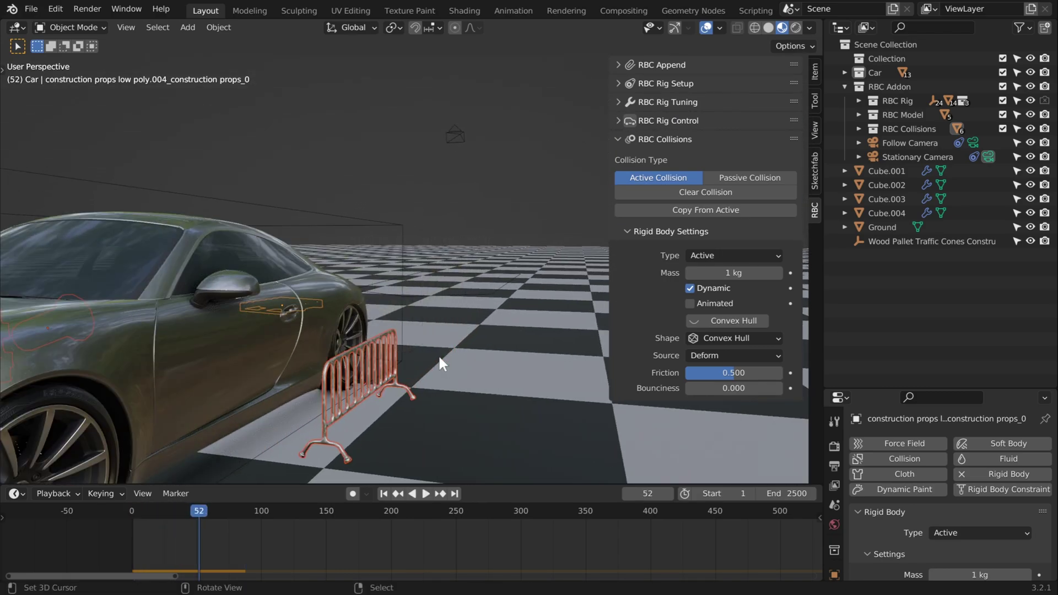
Replay the collision with the props' mass set to 0.2 kg, and again with it set to 100 kg.
{"action": "key", "text": "shift+Left"}
{"action": "middle_click_drag", "start_coordinate": [397, 342], "coordinate": [454, 323]}
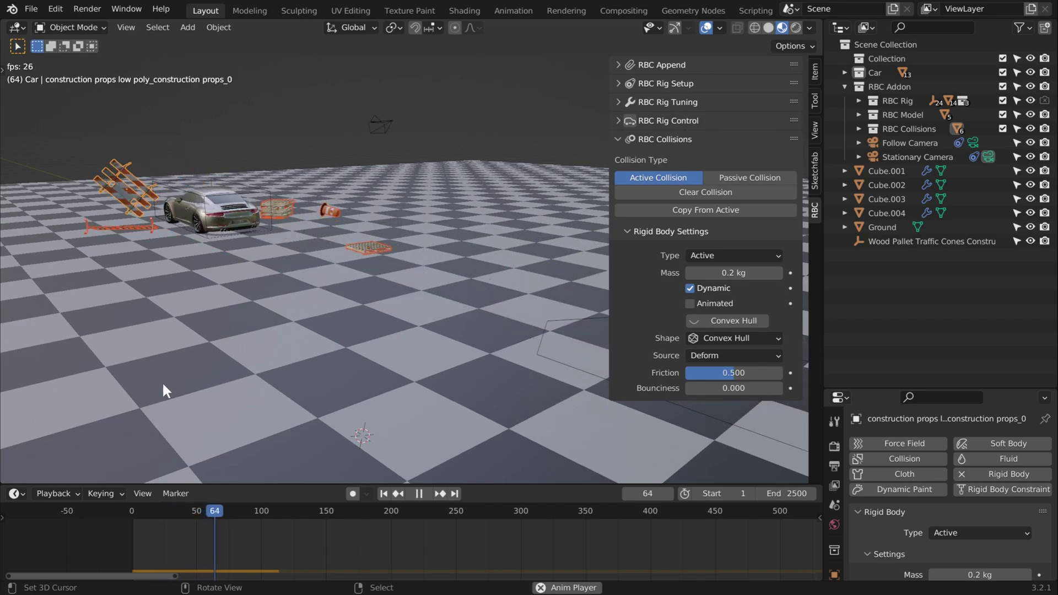
{"action": "key", "text": "Escape"}
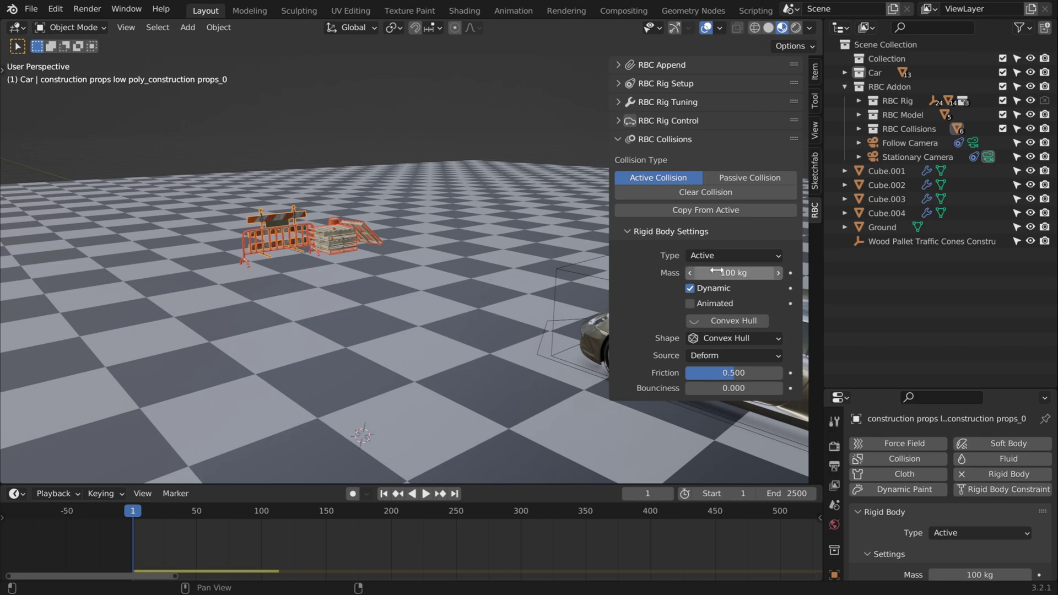
{"action": "key", "text": "space"}
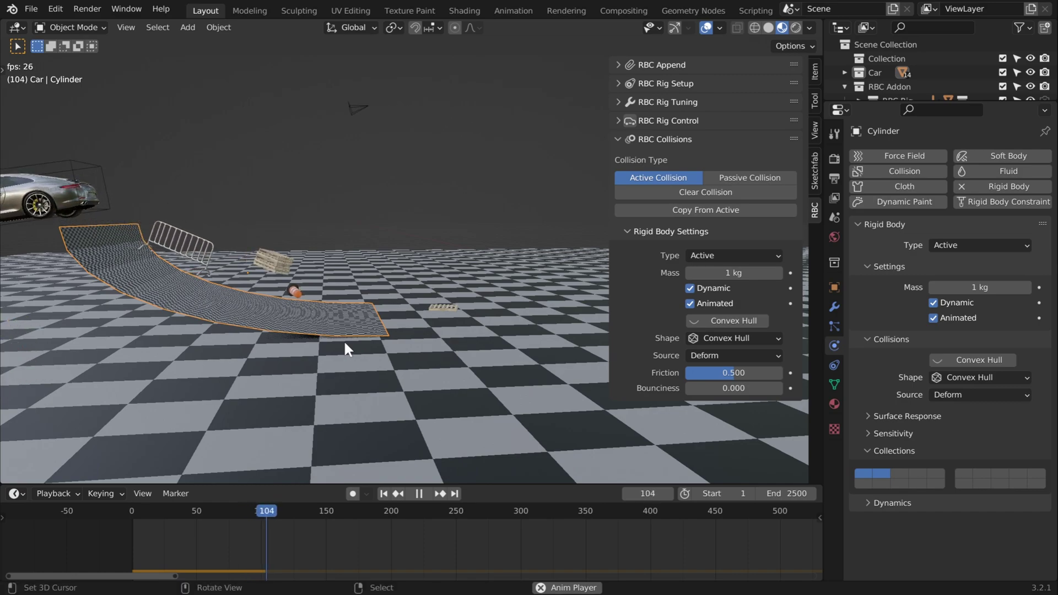
Watch the car's run at the curved ramp from the side, pause the simulation and inspect the ramp in perspective.
{"action": "key", "text": "KP_3"}
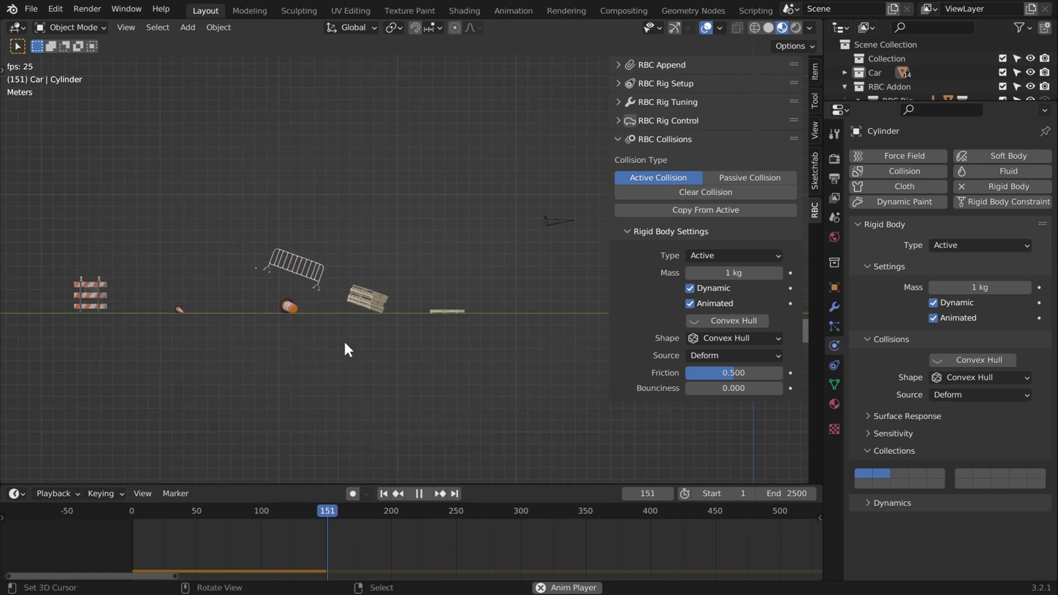
{"action": "key", "text": "space"}
{"action": "middle_click_drag", "start_coordinate": [344, 340], "coordinate": [437, 316]}
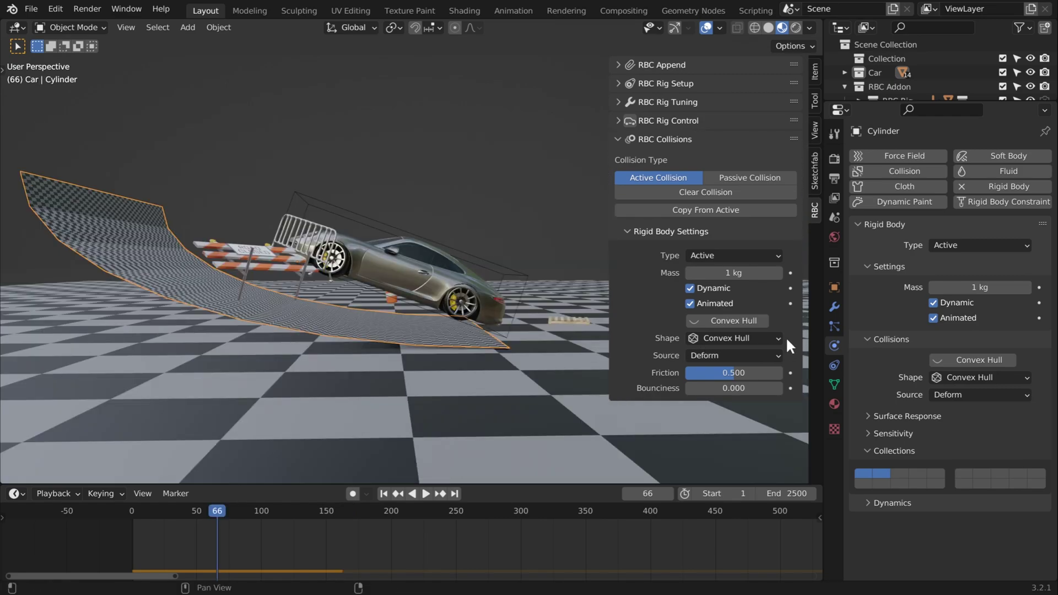
Show the ramp's convex hull preview and switch its display from wireframe to solid to examine the collision shape from the side.
{"action": "left_click", "coordinate": [710, 319]}
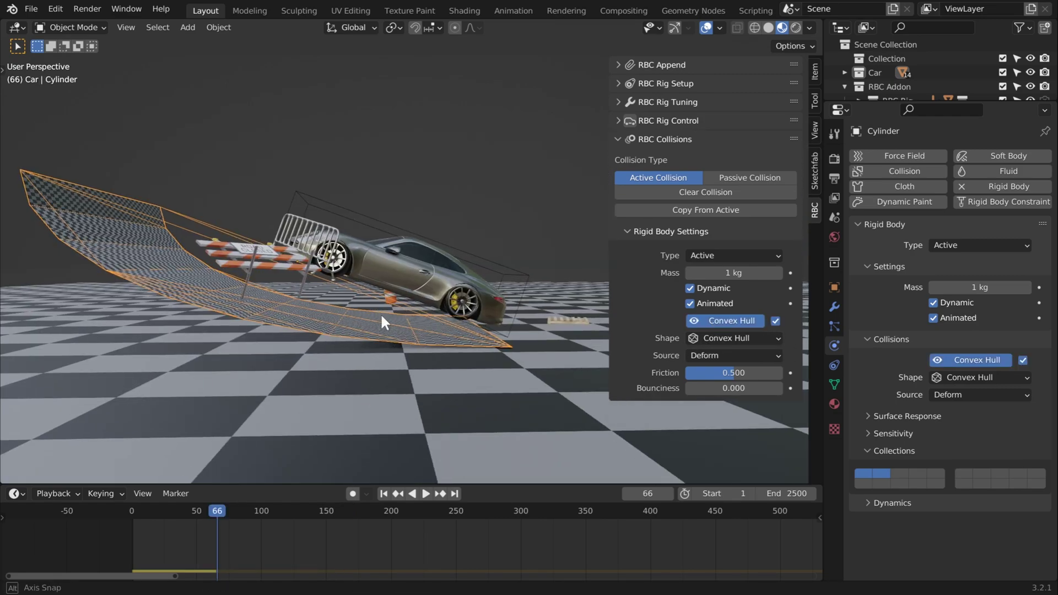
{"action": "key", "text": "KP_3"}
{"action": "scroll", "coordinate": [383, 313], "scroll_direction": "up", "scroll_amount": 2}
{"action": "middle_click_drag", "start_coordinate": [450, 325], "coordinate": [487, 325], "text": "shift"}
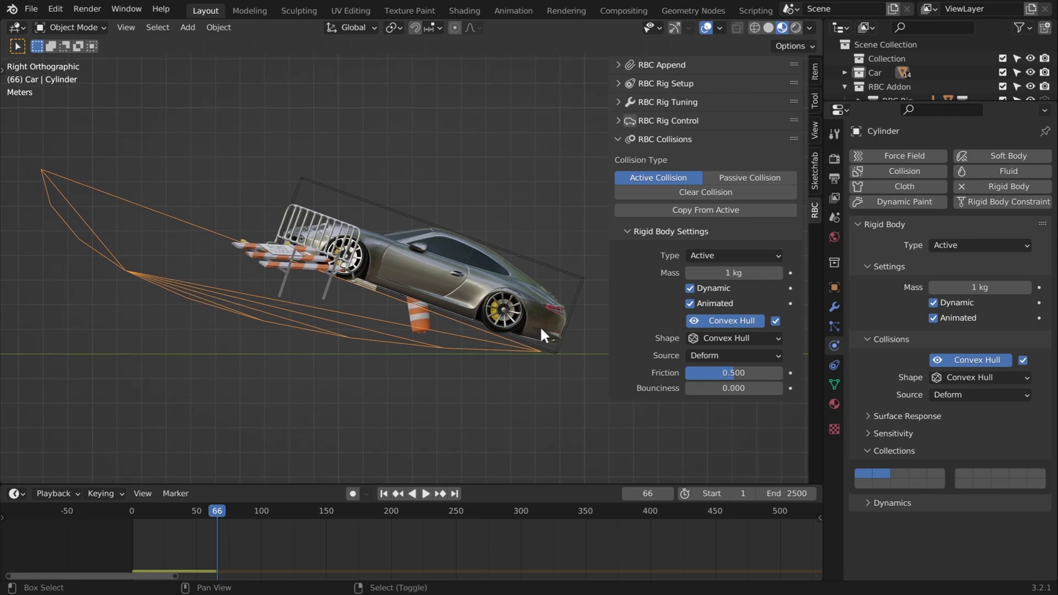
{"action": "left_click", "coordinate": [775, 320]}
{"action": "left_click", "coordinate": [776, 320]}
{"action": "left_click", "coordinate": [775, 320]}
Replay the car's run from the first frame with the solid convex hull of the ramp showing.
{"action": "key", "text": "shift+Left"}
{"action": "scroll", "coordinate": [398, 362], "scroll_direction": "down", "scroll_amount": 2}
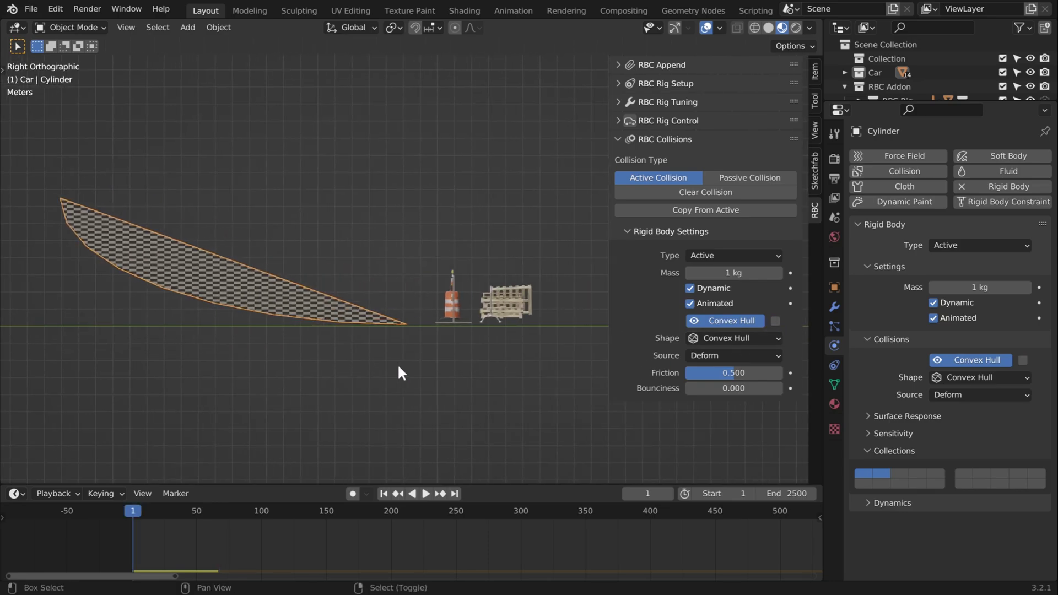
{"action": "key", "text": "space"}
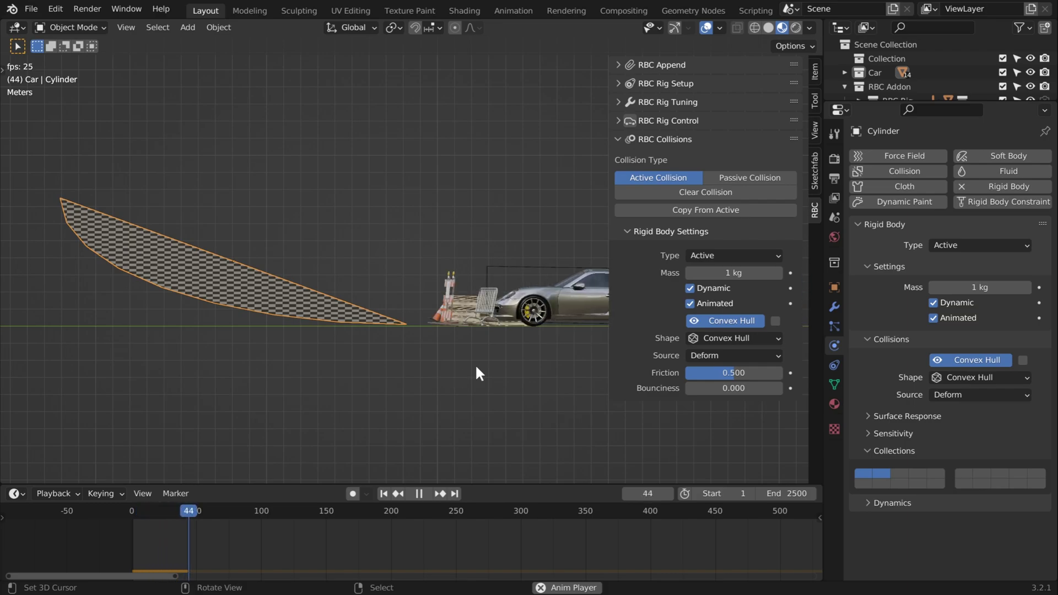
{"action": "key", "text": "space"}
Set the ramp's rigid body collision shape to Mesh and turn off its convex hull preview.
{"action": "middle_click_drag", "start_coordinate": [382, 321], "coordinate": [468, 332]}
{"action": "left_click", "coordinate": [733, 337]}
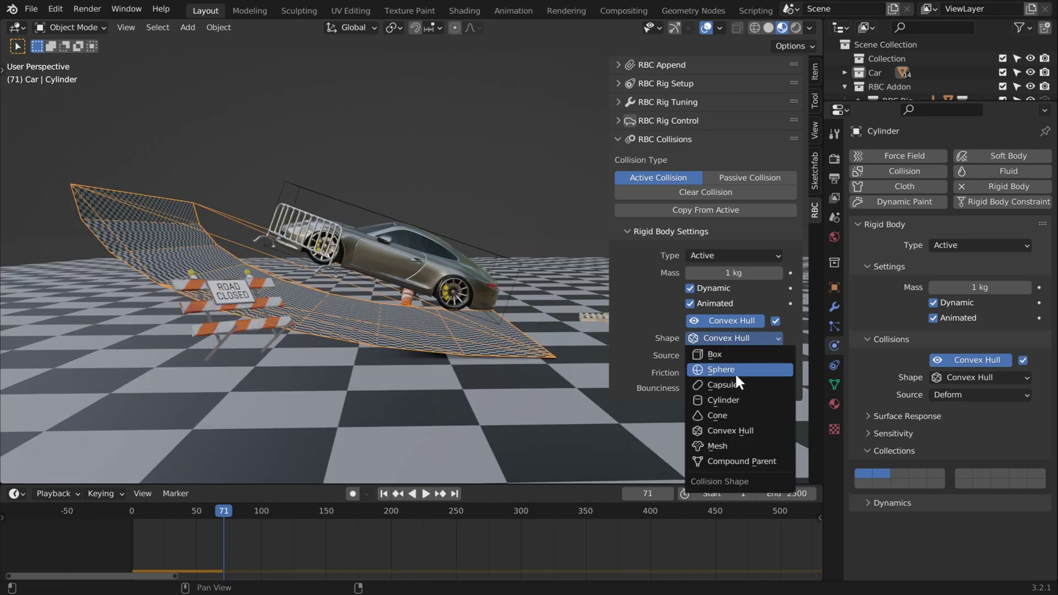
{"action": "left_click", "coordinate": [720, 445]}
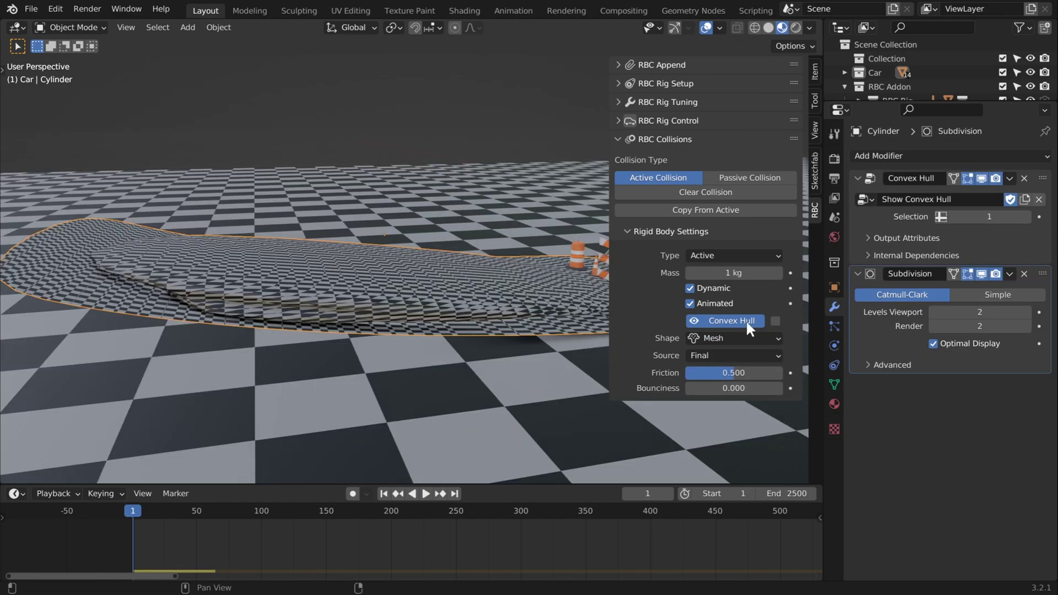
{"action": "left_click", "coordinate": [746, 319]}
Play the car's run onto the subdivided ramp with Mesh collision, watch it up close, and return to the first frame.
{"action": "middle_click_drag", "start_coordinate": [308, 300], "coordinate": [369, 296]}
{"action": "key", "text": "space"}
{"action": "middle_click_drag", "start_coordinate": [459, 328], "coordinate": [565, 328]}
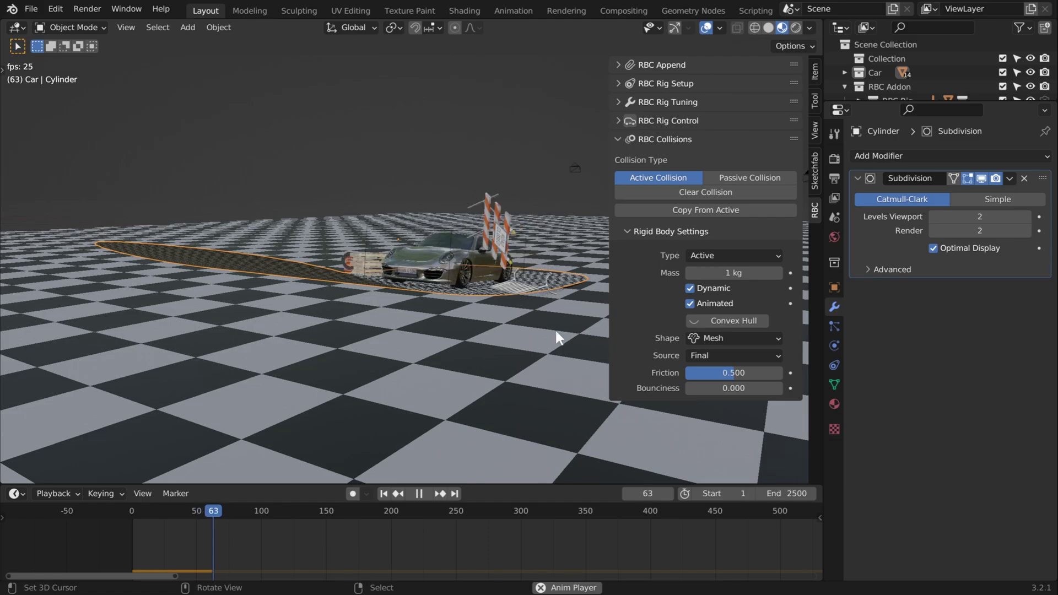
{"action": "middle_click_drag", "start_coordinate": [486, 330], "coordinate": [508, 331]}
{"action": "key", "text": "space"}
{"action": "key", "text": "shift+Left"}
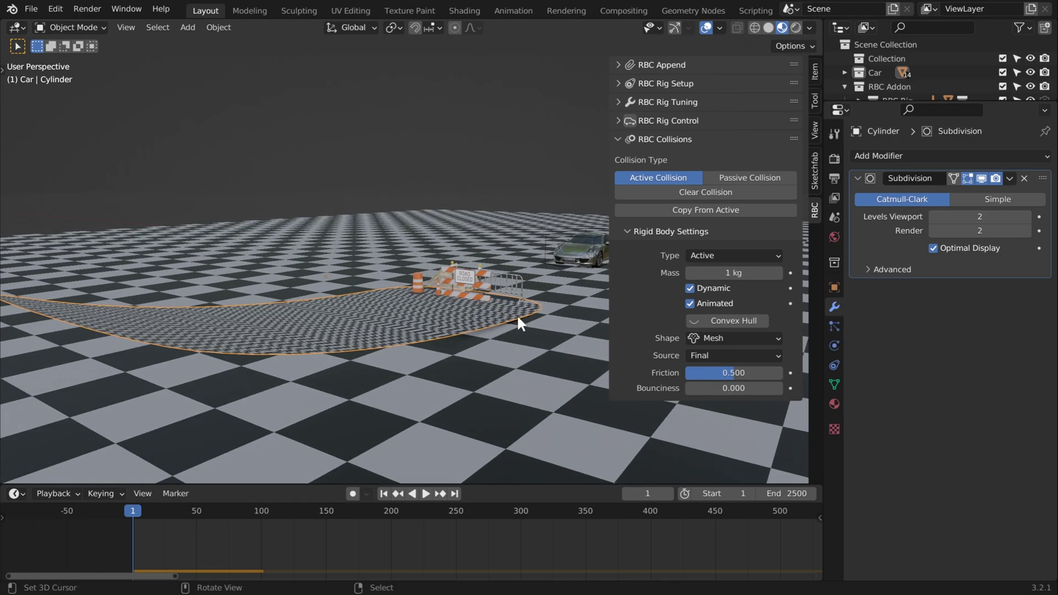
Set the collision shape of the Car_RB body to Mesh, play the run against the ramp and return to the first frame.
{"action": "left_click", "coordinate": [567, 248]}
{"action": "middle_click_drag", "start_coordinate": [555, 232], "coordinate": [578, 317]}
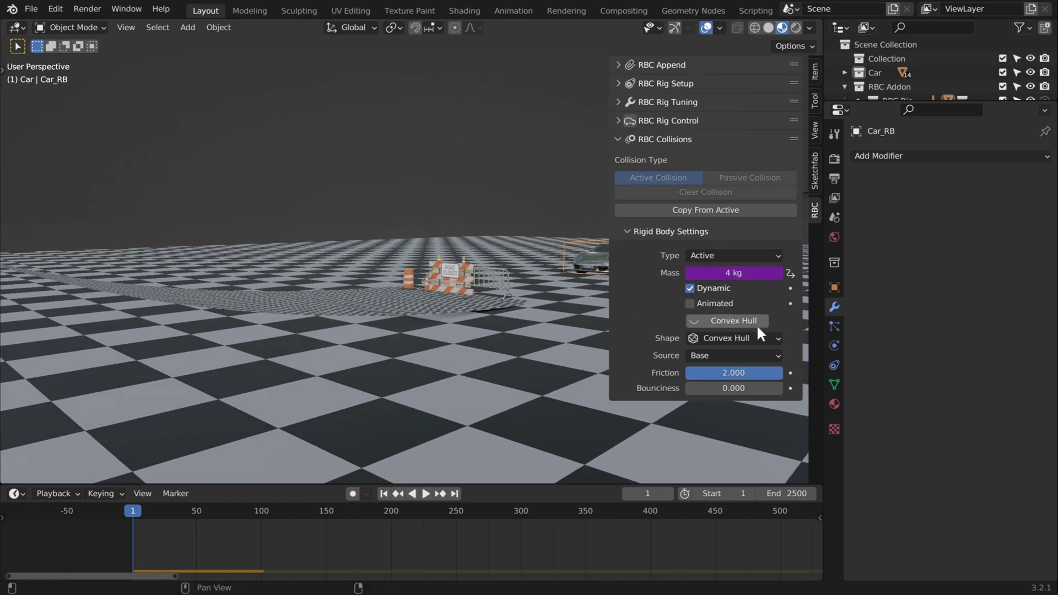
{"action": "left_click", "coordinate": [728, 338]}
{"action": "left_click", "coordinate": [725, 446]}
{"action": "middle_click_drag", "start_coordinate": [650, 386], "coordinate": [548, 332]}
{"action": "key", "text": "space"}
{"action": "middle_click_drag", "start_coordinate": [509, 300], "coordinate": [271, 336]}
{"action": "key", "text": "space"}
{"action": "key", "text": "shift+Left"}
Select the ramp, replay the mesh-to-mesh collision from the first frame while viewing it from another angle, and pause.
{"action": "left_click", "coordinate": [393, 312]}
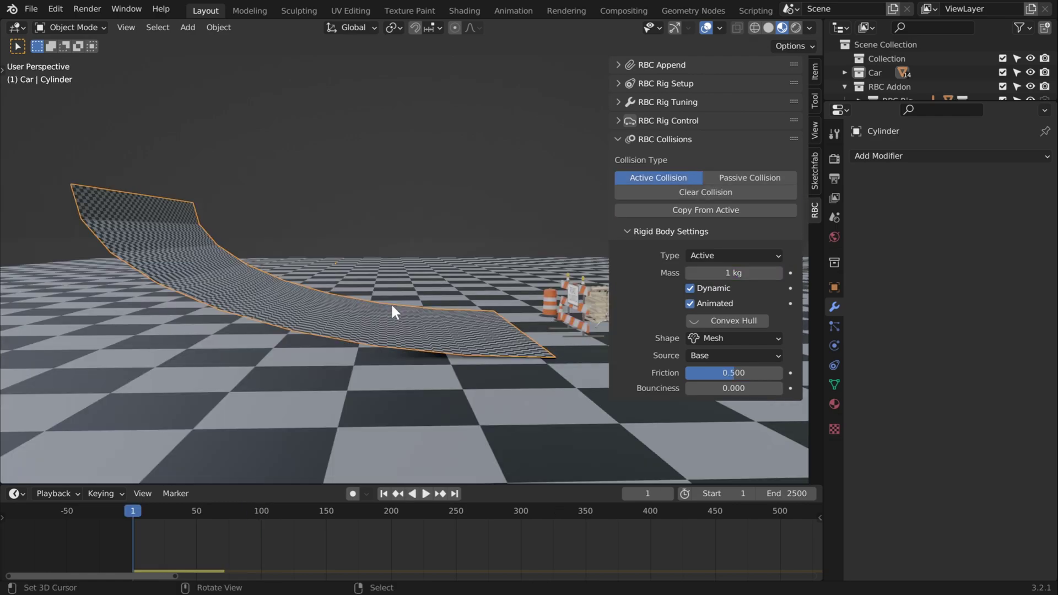
{"action": "key", "text": "space"}
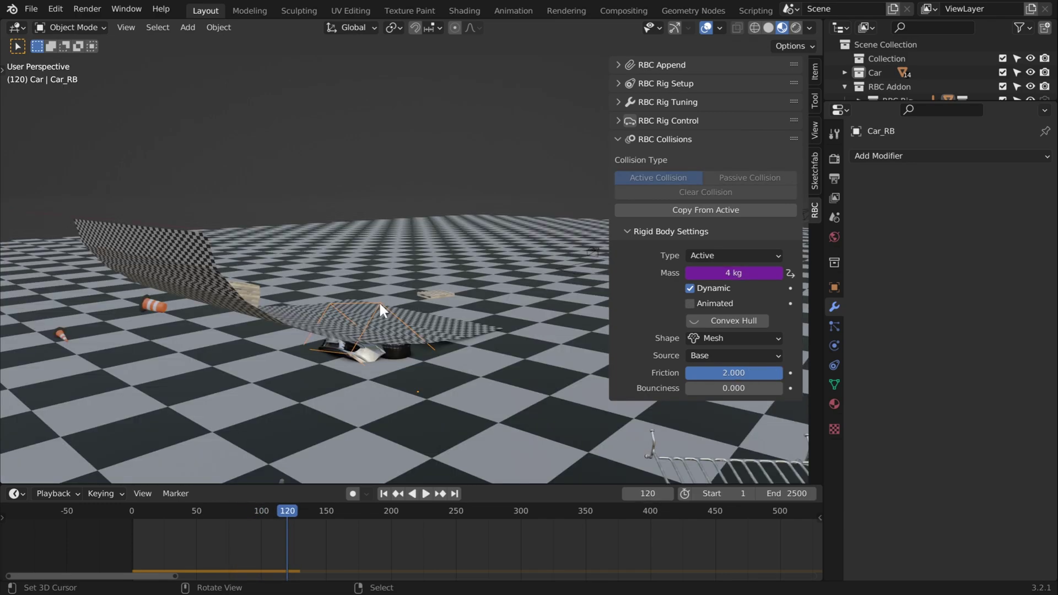
{"action": "key", "text": "shift+Left"}
{"action": "key", "text": "space"}
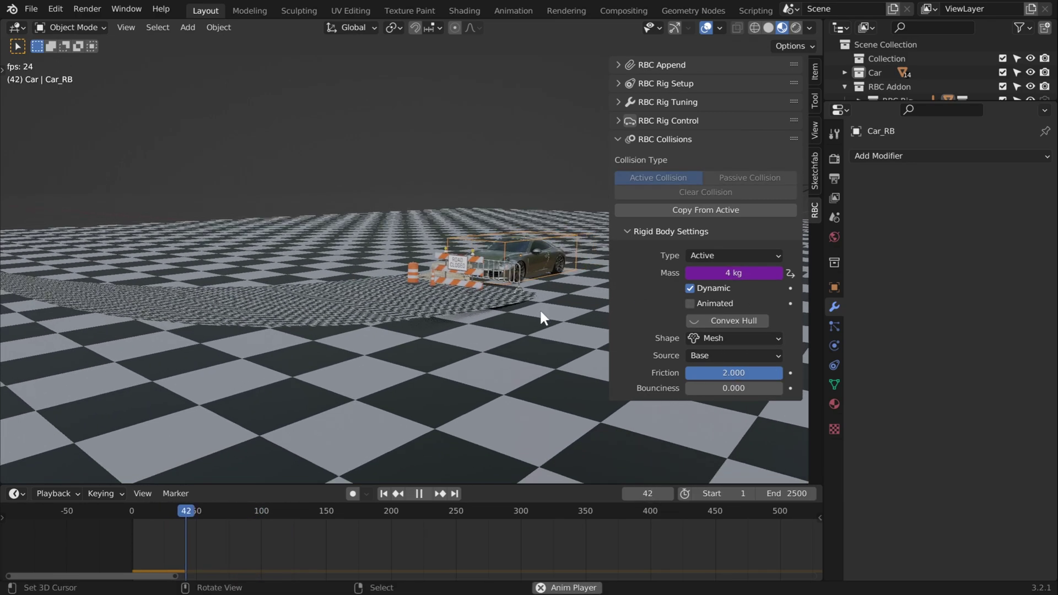
{"action": "middle_click_drag", "start_coordinate": [514, 312], "coordinate": [562, 342]}
{"action": "key", "text": "space"}
Select the subdivided ramp and enable the Face Orientation overlay to check which way its normals face.
{"action": "left_click", "coordinate": [435, 247]}
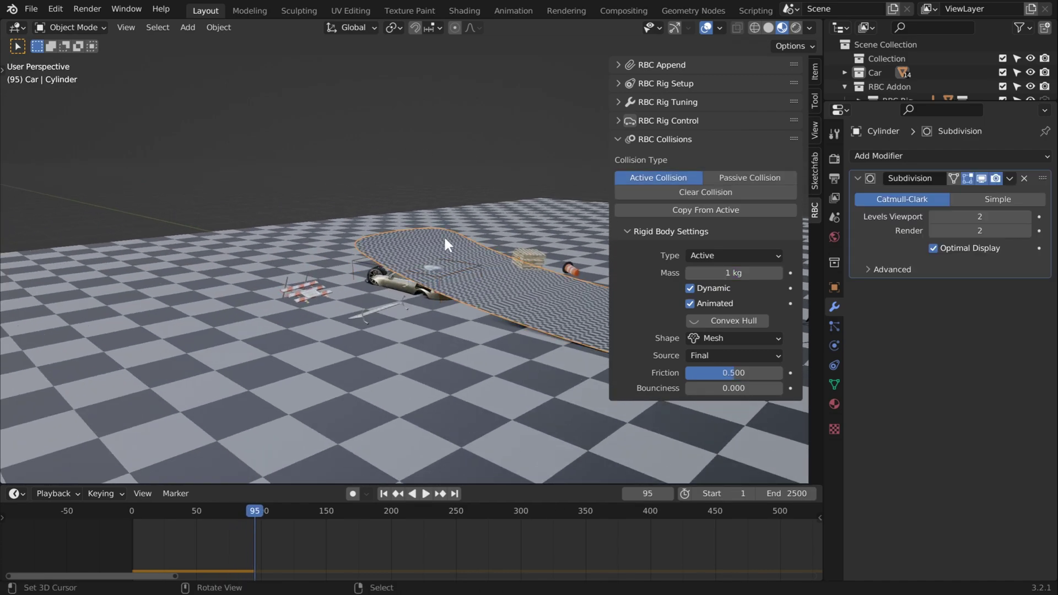
{"action": "left_click", "coordinate": [720, 25]}
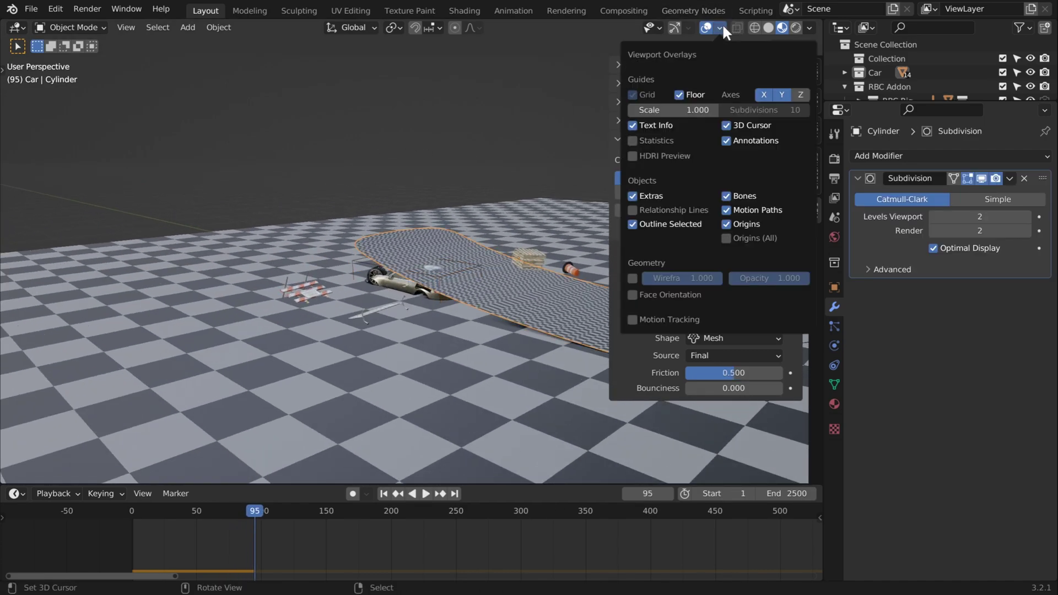
{"action": "left_click", "coordinate": [633, 294]}
{"action": "middle_click_drag", "start_coordinate": [504, 204], "coordinate": [544, 238]}
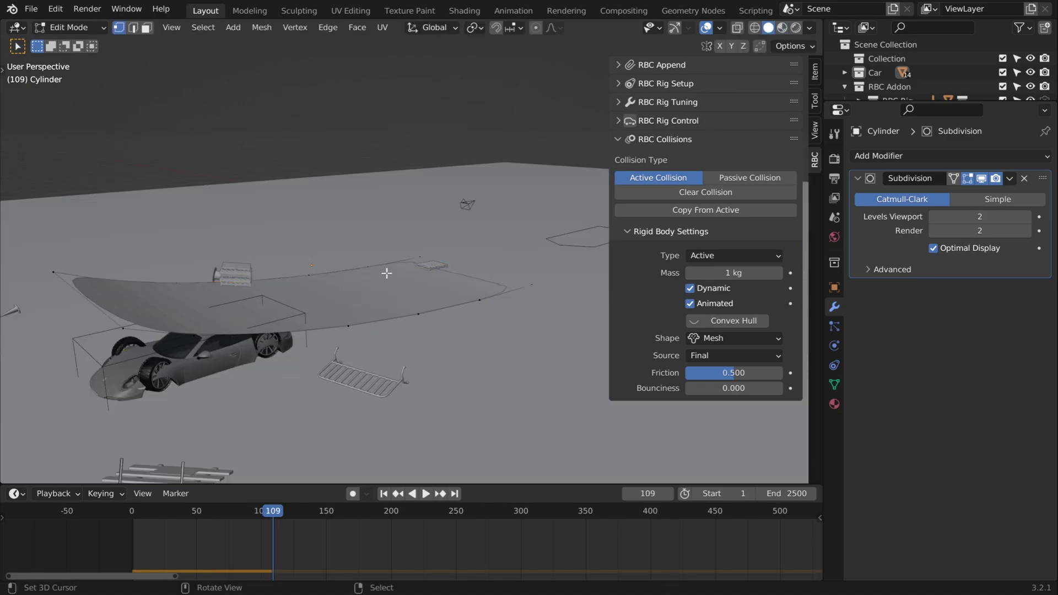
Flip the normals of the ramp mesh in Edit Mode and turn on the Face Orientation overlay to check them.
{"action": "middle_click_drag", "start_coordinate": [386, 273], "coordinate": [403, 266]}
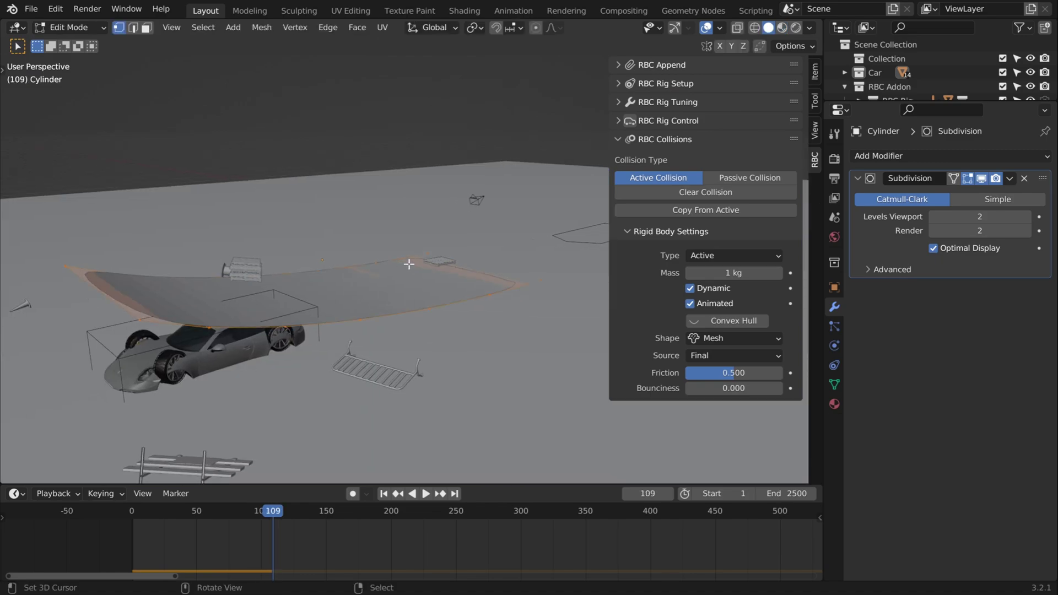
{"action": "left_click", "coordinate": [257, 27]}
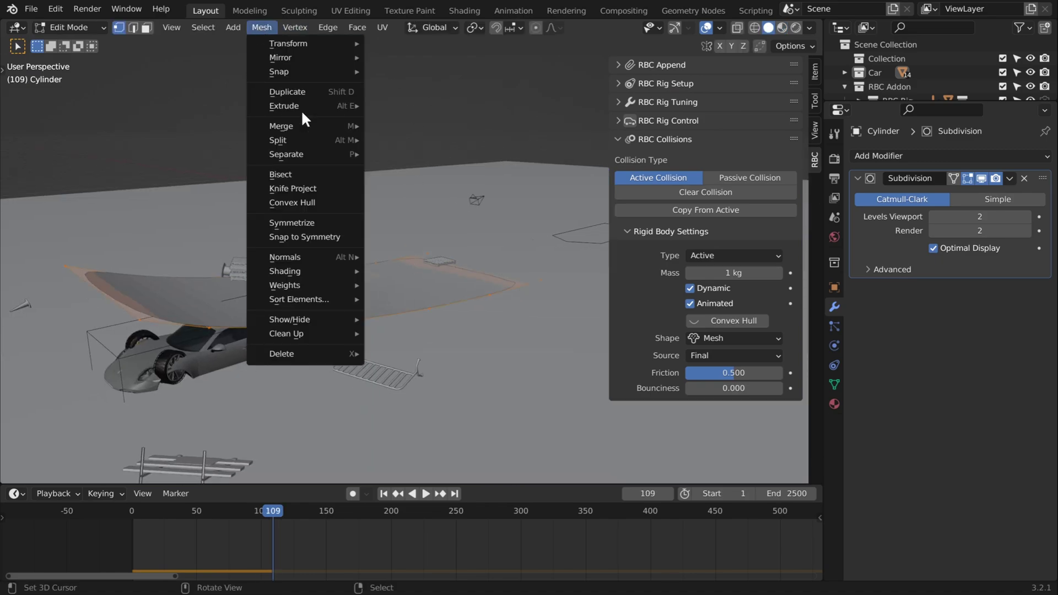
{"action": "mouse_move", "coordinate": [291, 259]}
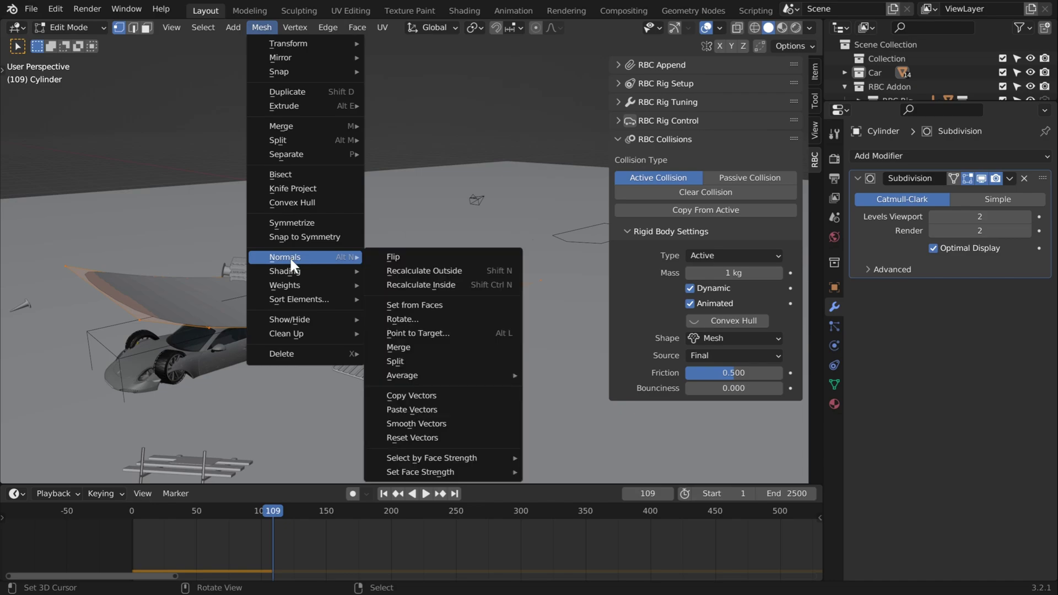
{"action": "left_click", "coordinate": [415, 254]}
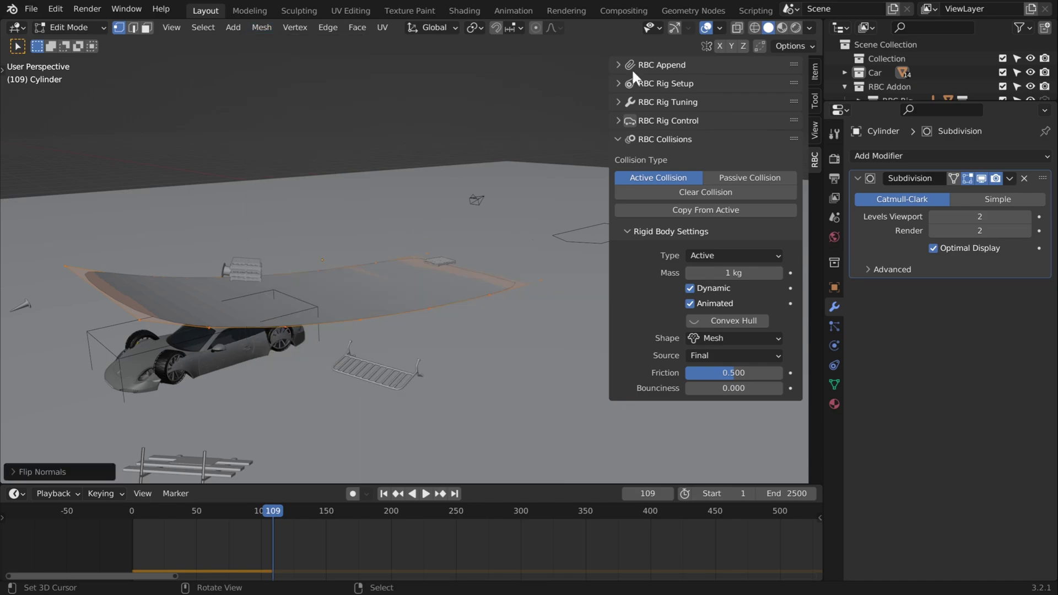
{"action": "left_click", "coordinate": [719, 27]}
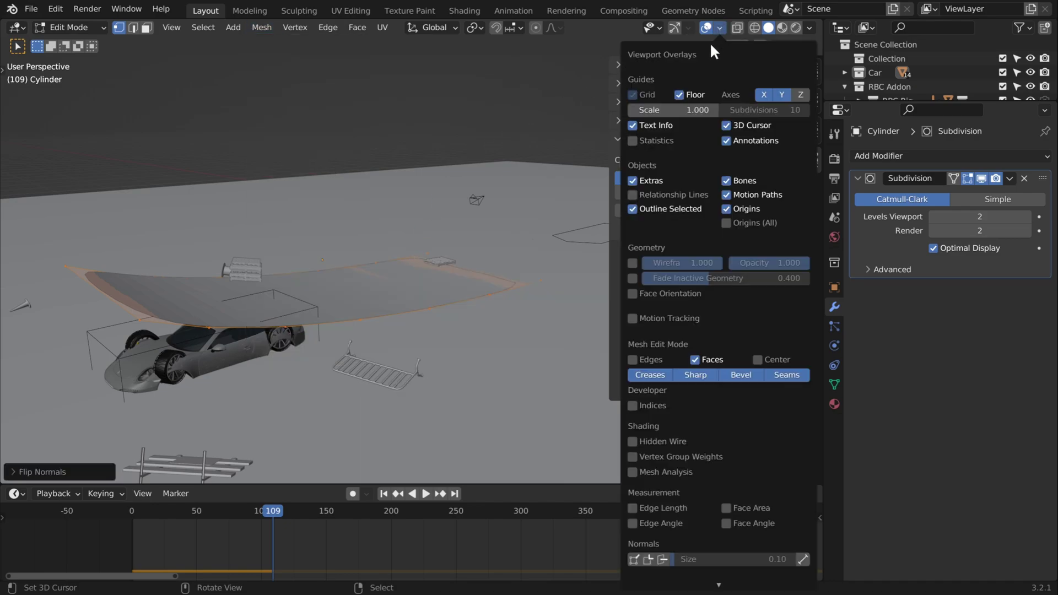
{"action": "left_click", "coordinate": [633, 293]}
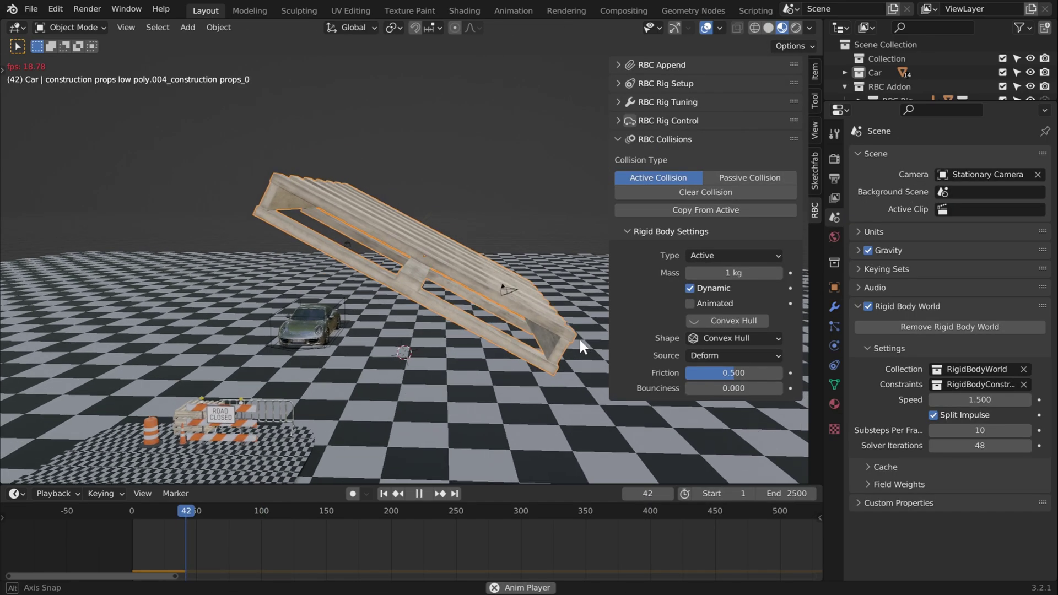
Stop the simulation at the first frame, scale down the oversized wood pallet and lower it vertically toward the floor.
{"action": "key", "text": "space"}
{"action": "key", "text": "shift+Left"}
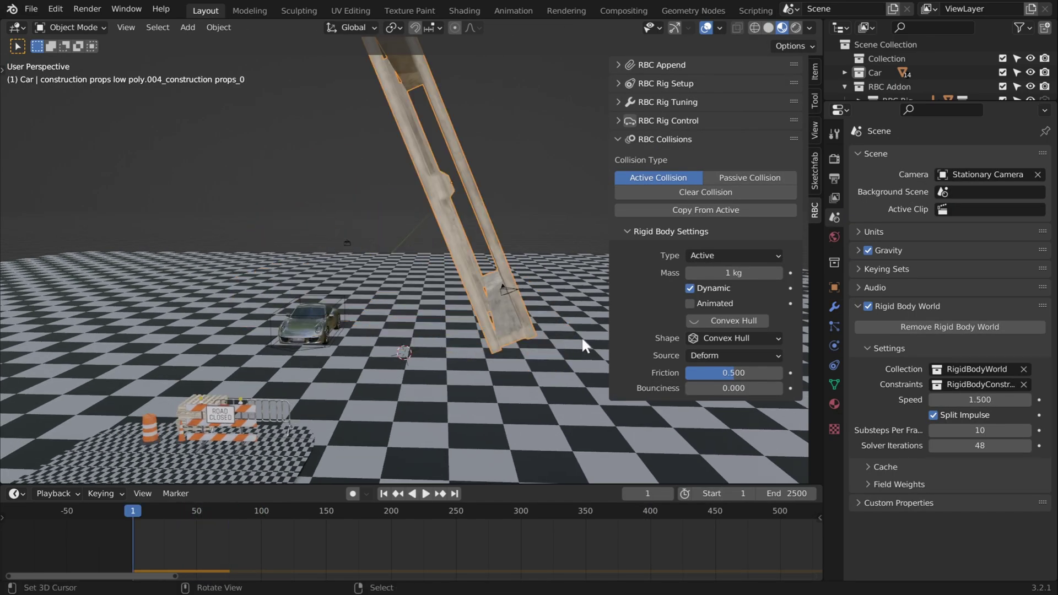
{"action": "middle_click_drag", "start_coordinate": [571, 369], "coordinate": [503, 369]}
{"action": "key", "text": "s"}
{"action": "left_click", "coordinate": [449, 208]}
{"action": "key", "text": "g"}
{"action": "key", "text": "z"}
{"action": "left_click", "coordinate": [447, 319]}
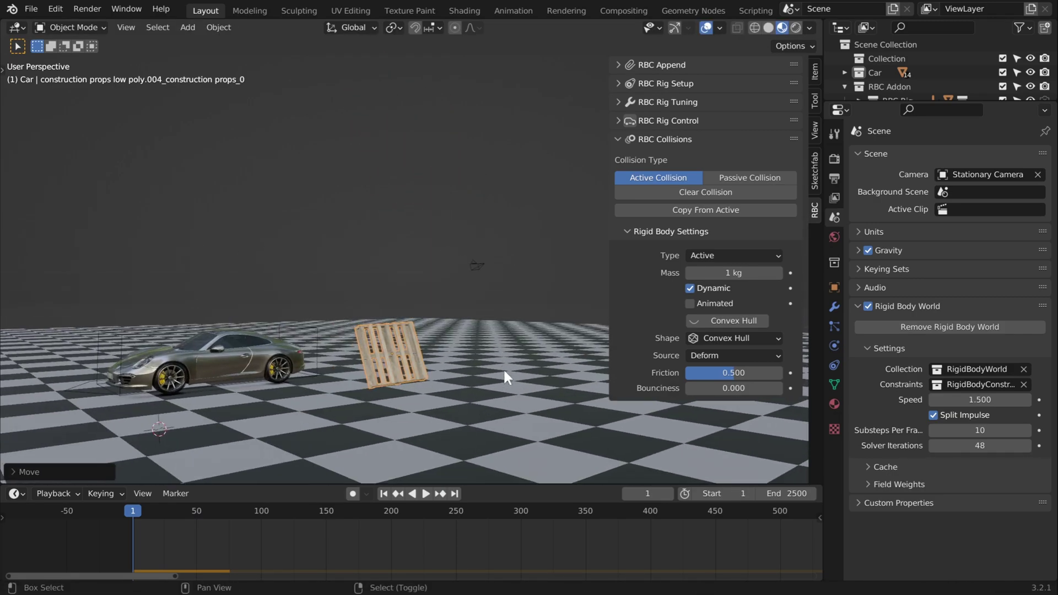
Adjust the small pallet's height above the floor and play its fall twice from the first frame.
{"action": "scroll", "coordinate": [502, 318], "scroll_direction": "up", "scroll_amount": 3}
{"action": "middle_click_drag", "start_coordinate": [502, 319], "coordinate": [573, 382]}
{"action": "key", "text": "g"}
{"action": "key", "text": "z"}
{"action": "left_click", "coordinate": [540, 359]}
{"action": "key", "text": "space"}
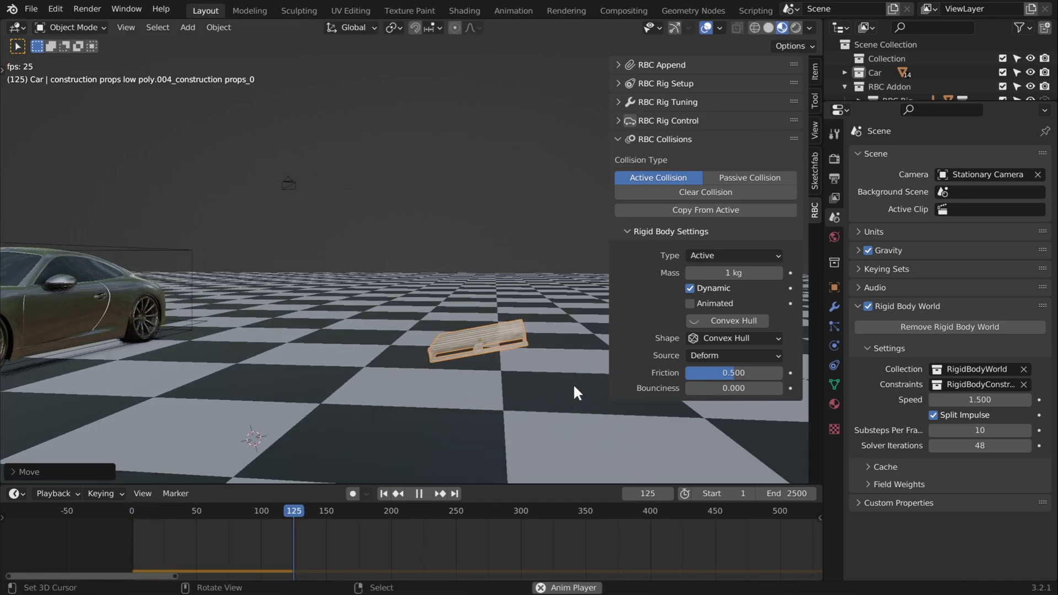
{"action": "key", "text": "space"}
{"action": "key", "text": "shift+Left"}
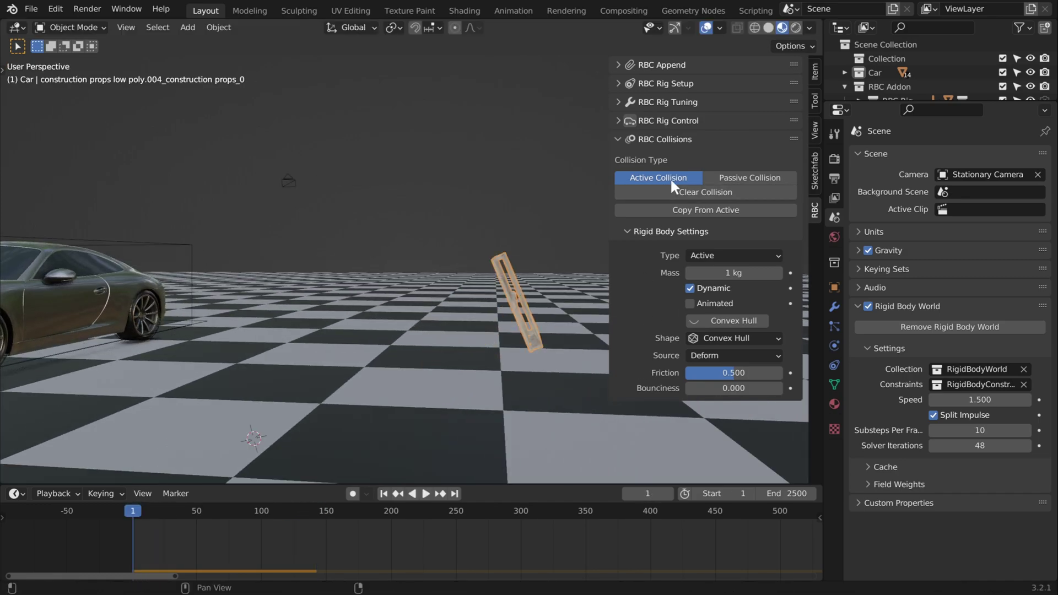
{"action": "key", "text": "space"}
{"action": "middle_click_drag", "start_coordinate": [476, 406], "coordinate": [439, 381]}
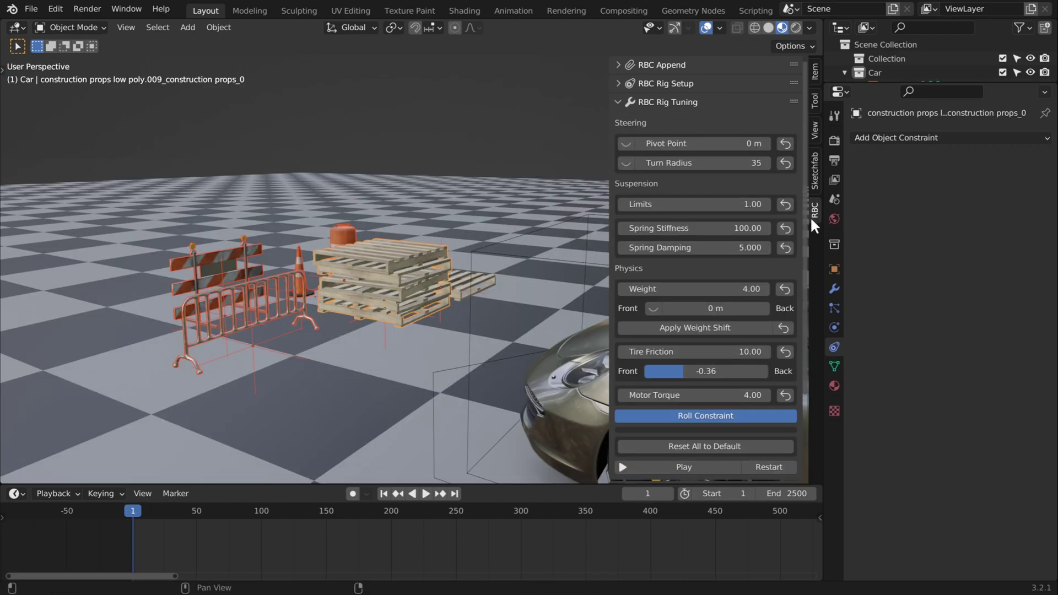
Assign an Active Collision to the selected construction props.
{"action": "scroll", "coordinate": [722, 352], "scroll_direction": "down", "scroll_amount": 5}
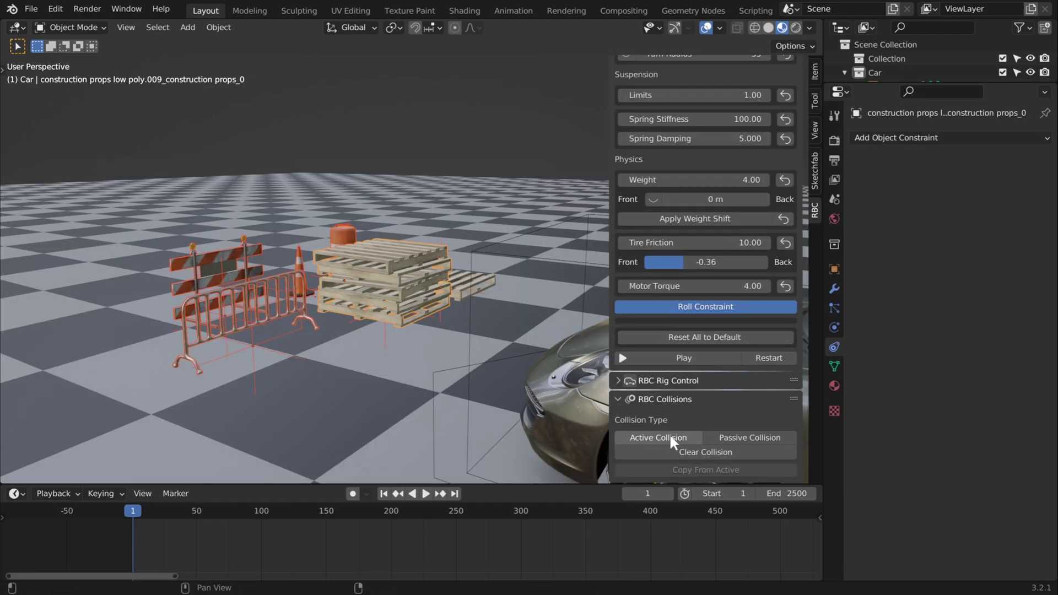
{"action": "left_click", "coordinate": [671, 439]}
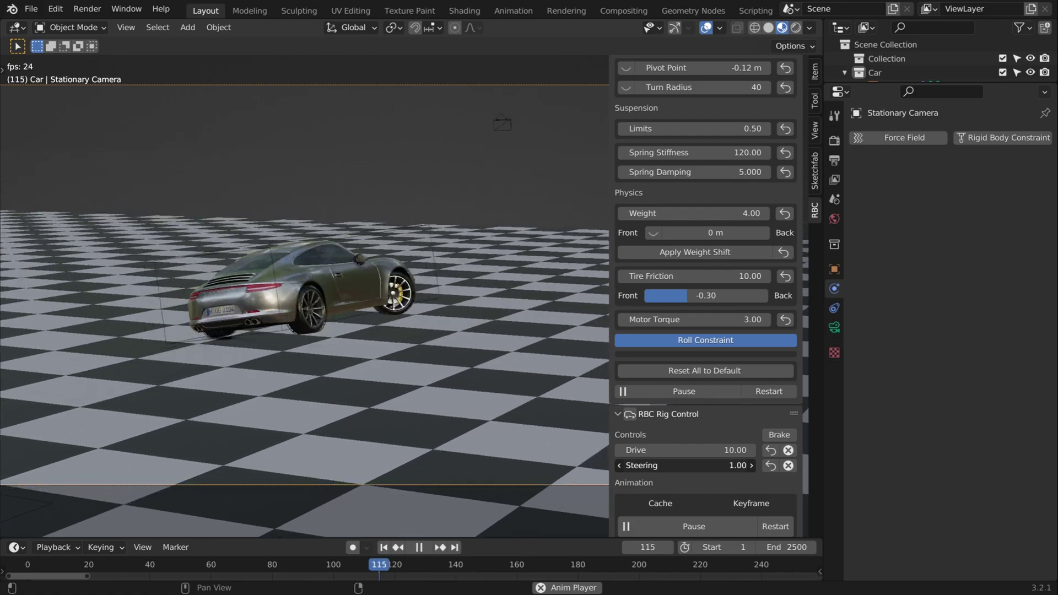
Steer the car with the rig's Steering control while the simulation plays.
{"action": "mouse_move", "coordinate": [685, 465]}
{"action": "left_mouse_down"}
{"action": "mouse_move", "coordinate": [634, 466]}
{"action": "mouse_move", "coordinate": [685, 465]}
{"action": "left_mouse_up"}
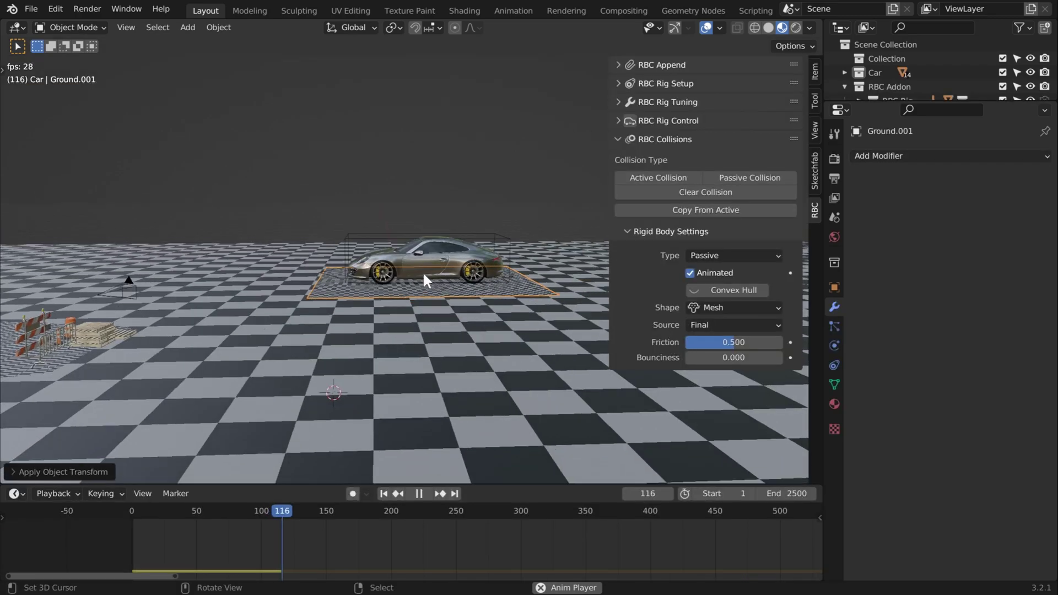
Try to tilt the passive collision plane beneath the car while the simulation plays.
{"action": "key", "text": "r"}
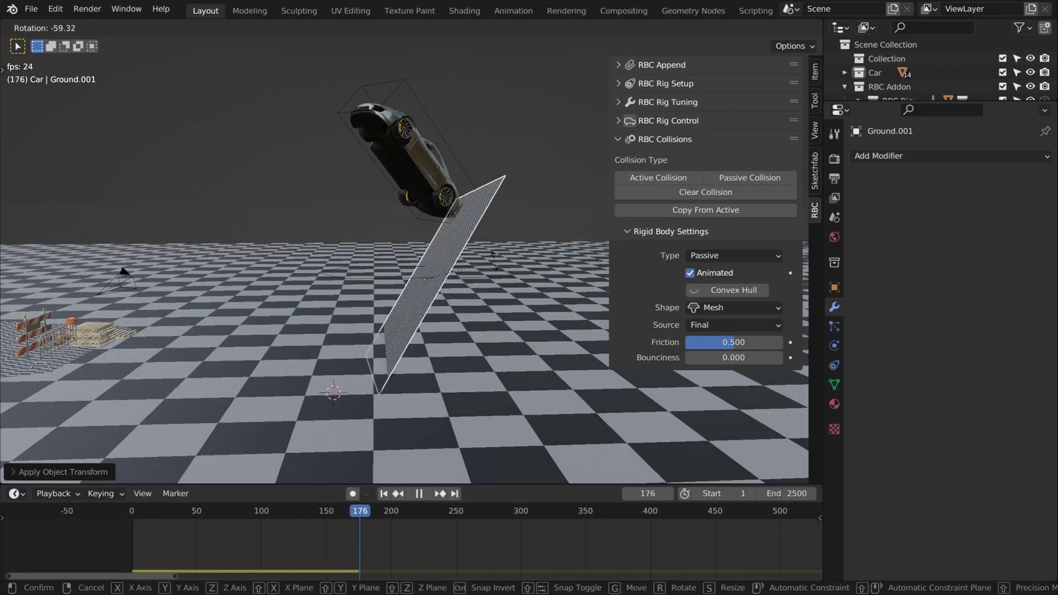
{"action": "right_click", "coordinate": [528, 106]}
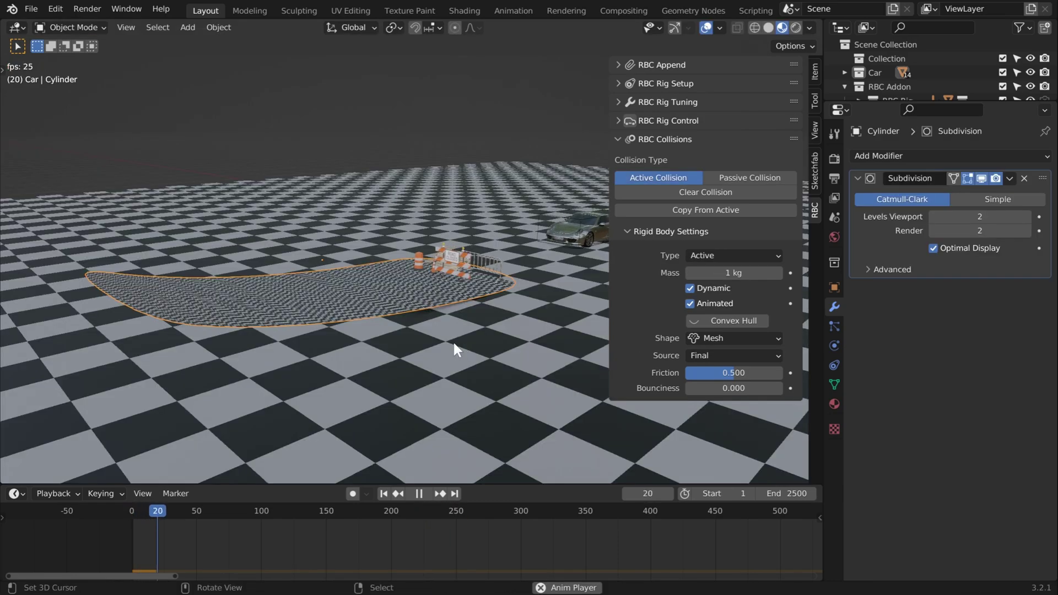
Watch the car hit the props and jump the mesh ramp from several angles, restarting from the first frame.
{"action": "middle_click_drag", "start_coordinate": [438, 383], "coordinate": [236, 382]}
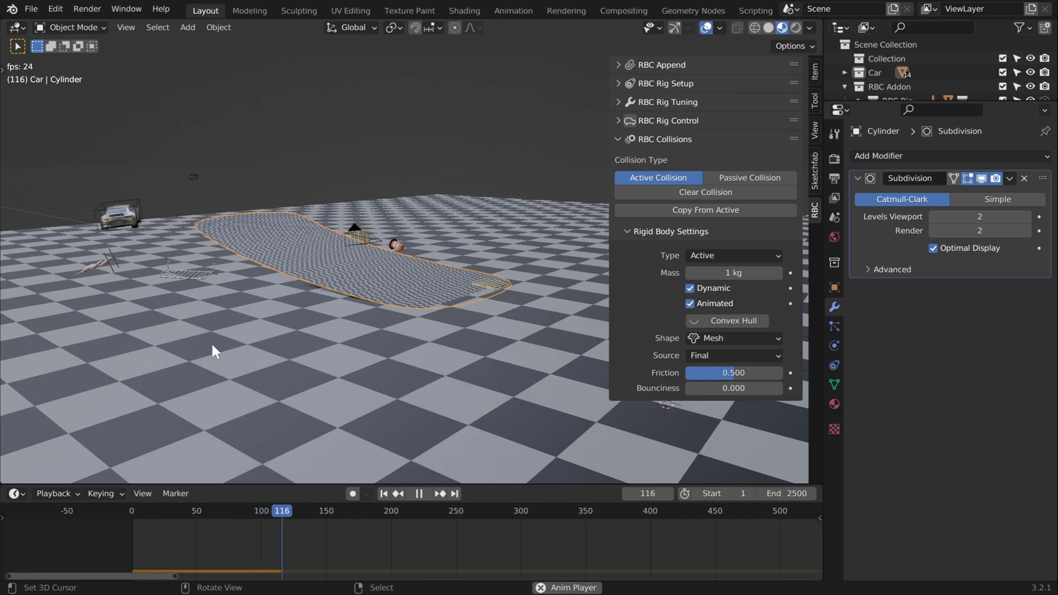
{"action": "key", "text": "shift+Left"}
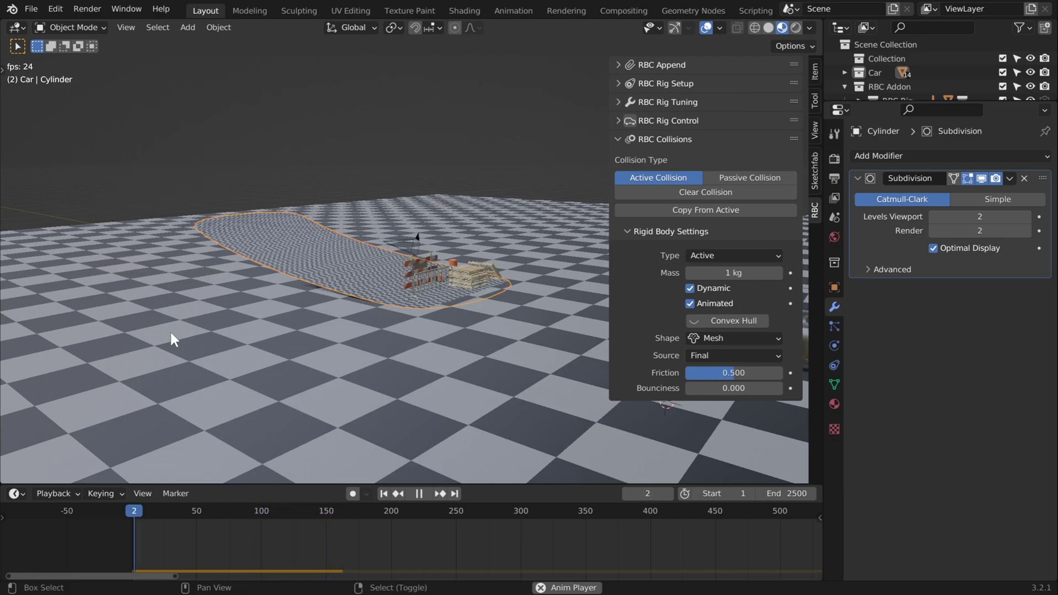
{"action": "middle_click_drag", "start_coordinate": [165, 276], "coordinate": [168, 340]}
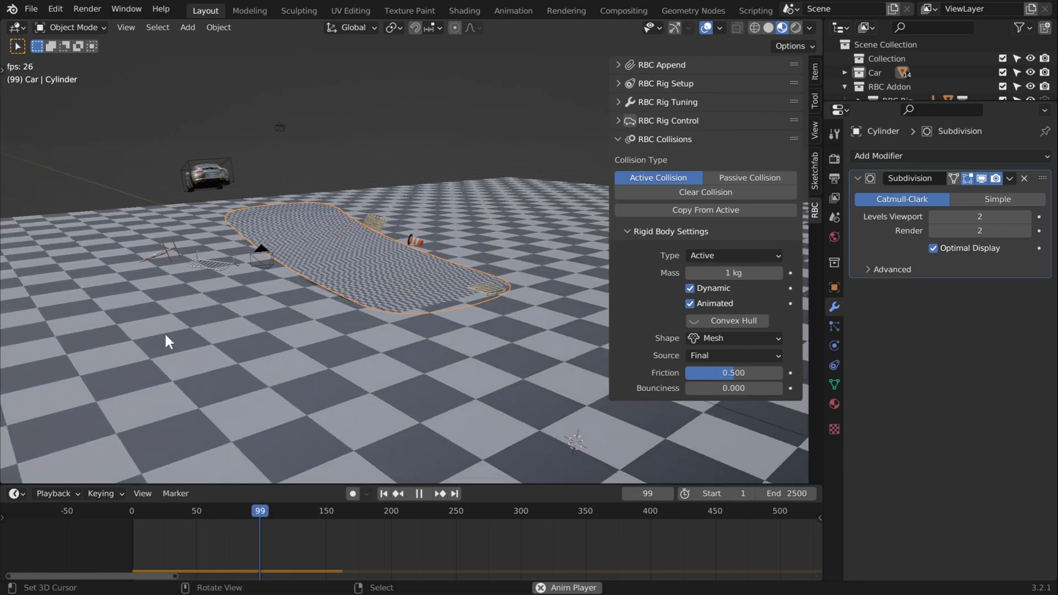
Replay the ramp jump from the first frame through the camera view and pause it.
{"action": "key", "text": "KP_0"}
{"action": "key", "text": "shift+Left"}
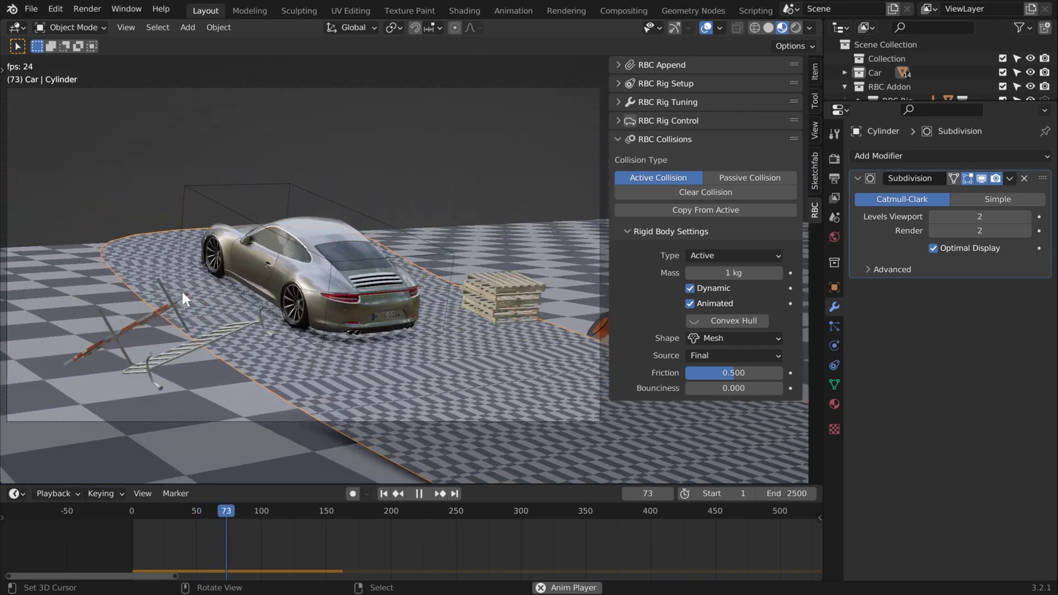
{"action": "key", "text": "space"}
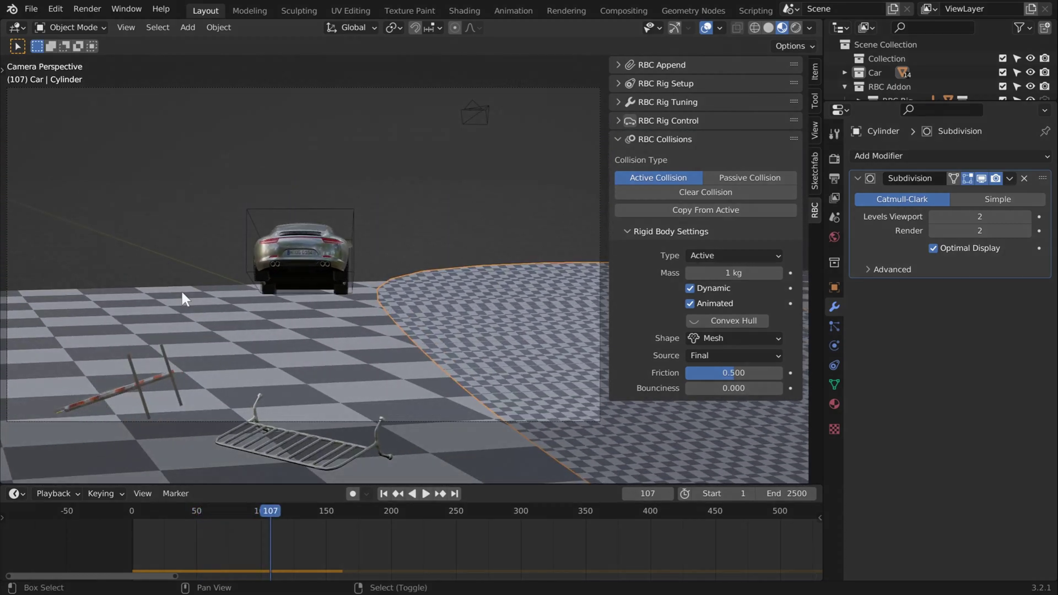